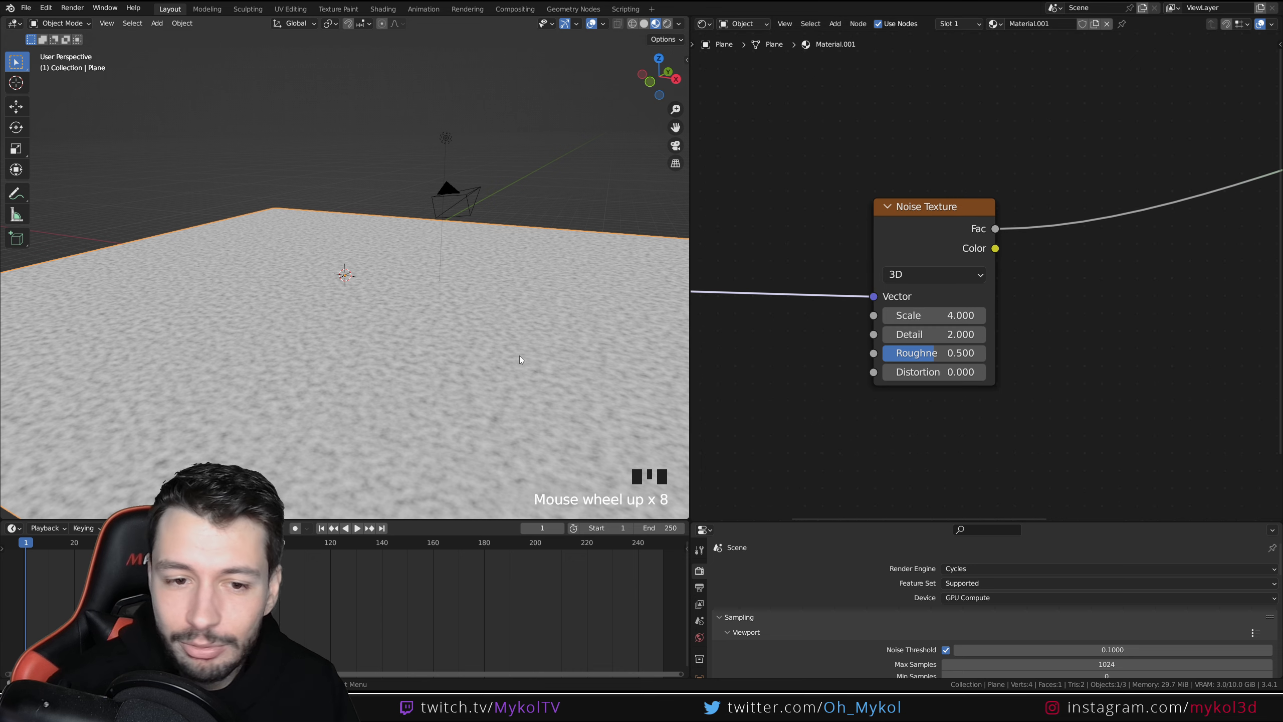
Step: Set the Noise Texture's Detail to 9
scroll(519, 355, "up", 3)
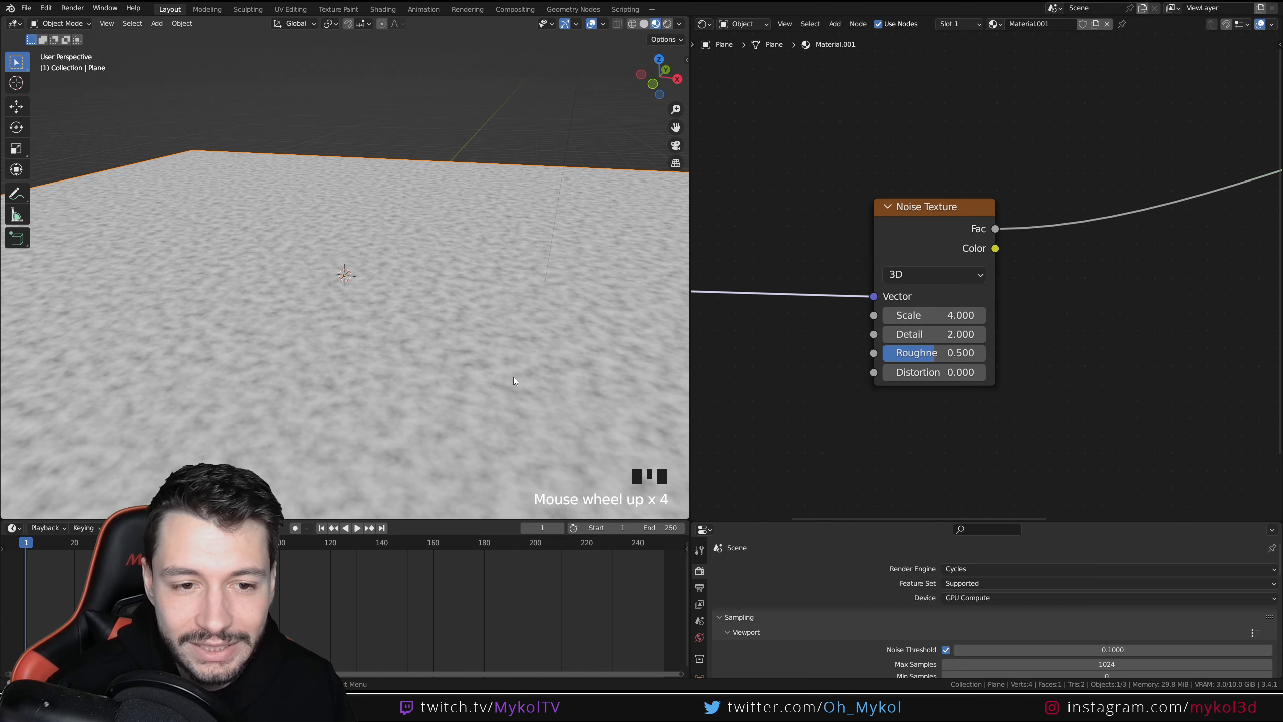
left_click(935, 335)
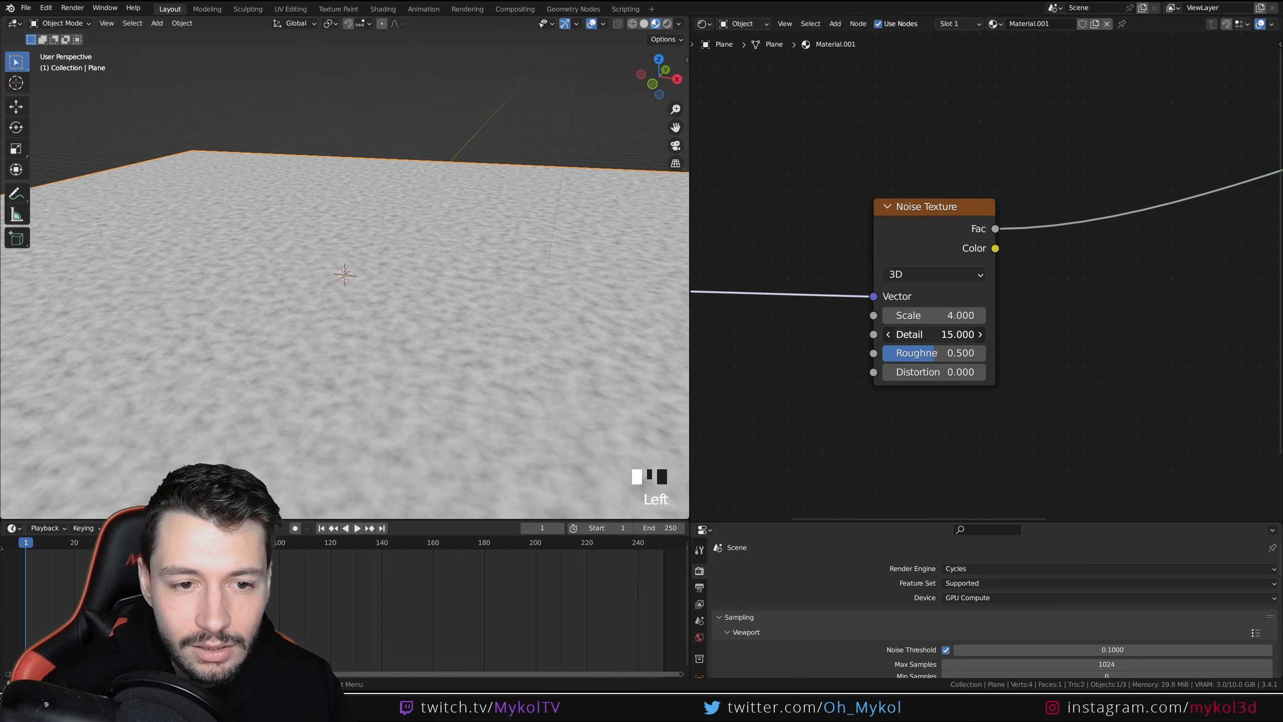
mouse_move(950, 334)
left_mouse_down()
mouse_move(890, 335)
mouse_move(994, 335)
mouse_move(946, 335)
left_mouse_up()
scroll(467, 375, "up", 6)
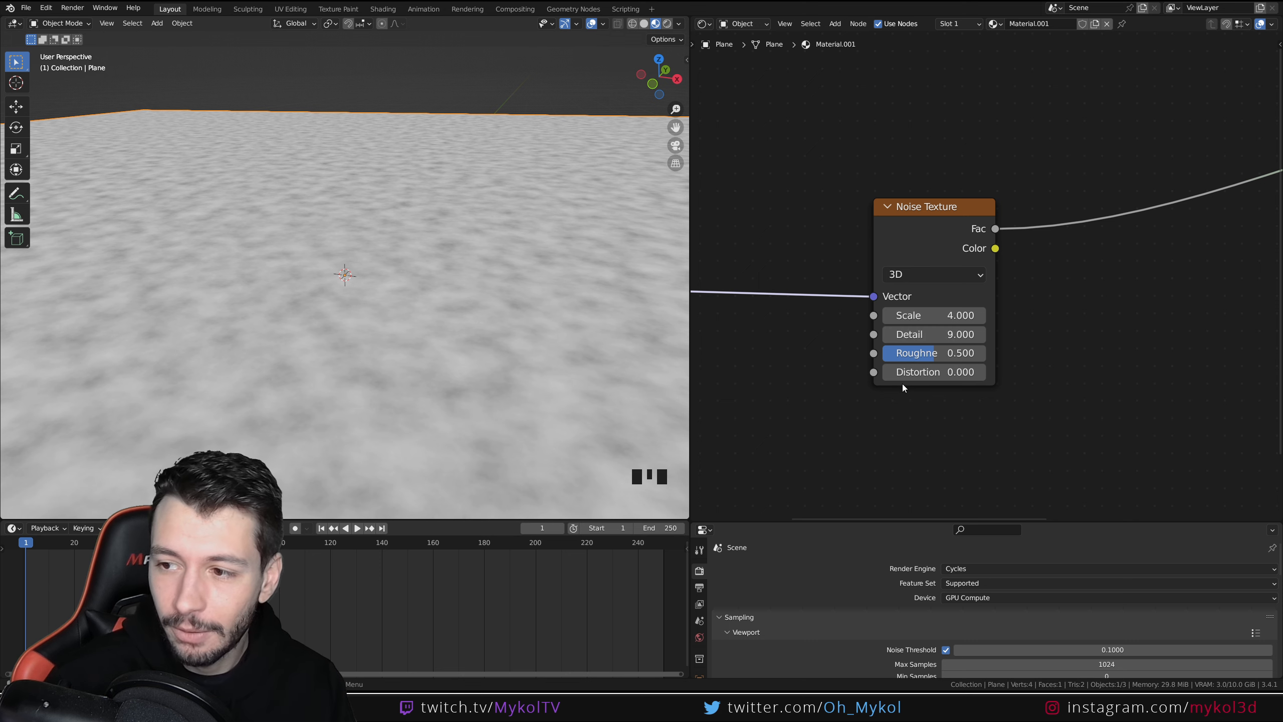
Step: Try a different Roughness on the Noise Texture and set it back to 0.5
left_click_drag(933, 354, 960, 354)
double_click(960, 352)
type("0.5")
key("Return")
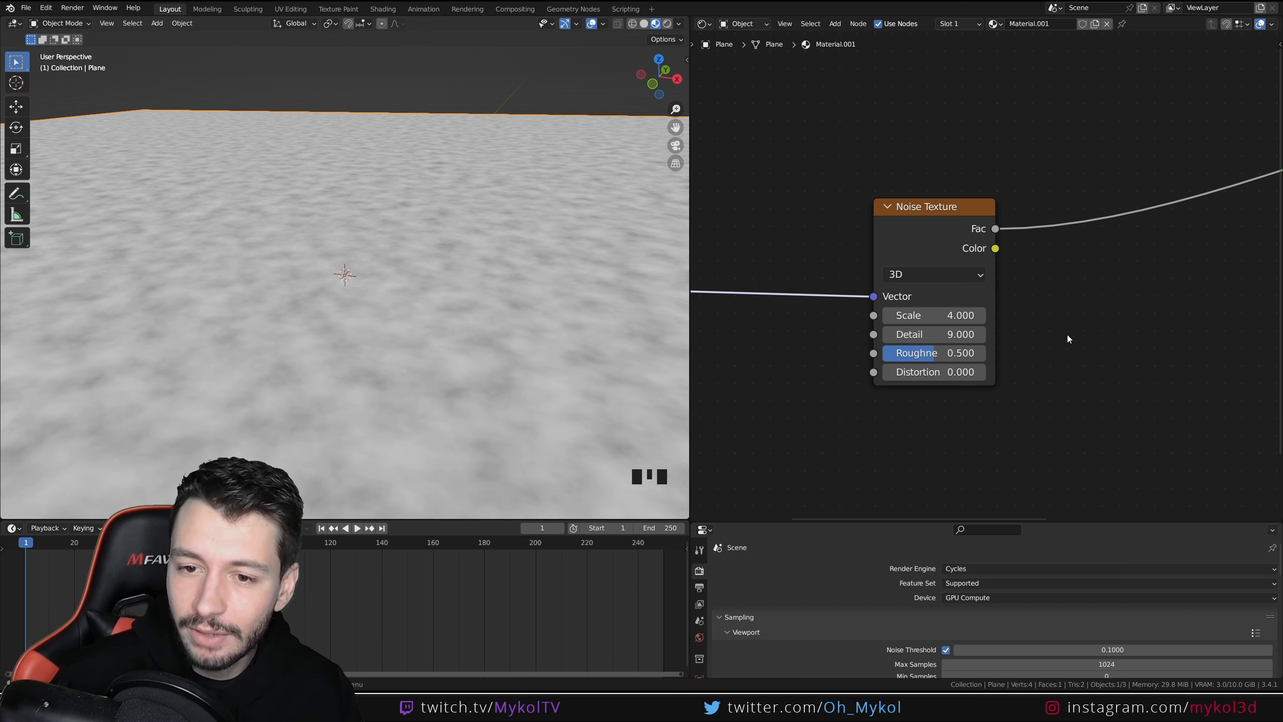
Step: Try a Distortion of -0.7 on the Noise Texture and set it back to 0
mouse_move(950, 372)
left_mouse_down()
mouse_move(930, 372)
mouse_move(950, 372)
left_mouse_up()
double_click(935, 372)
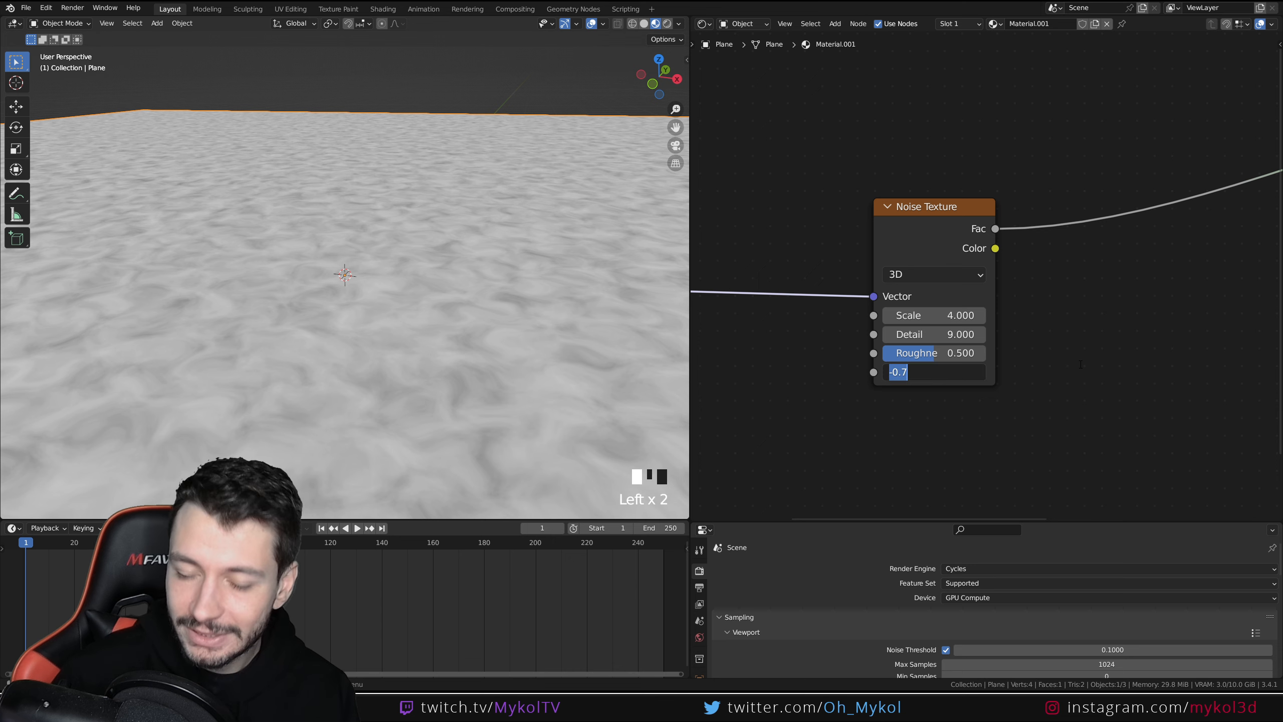
type("0")
key("Return")
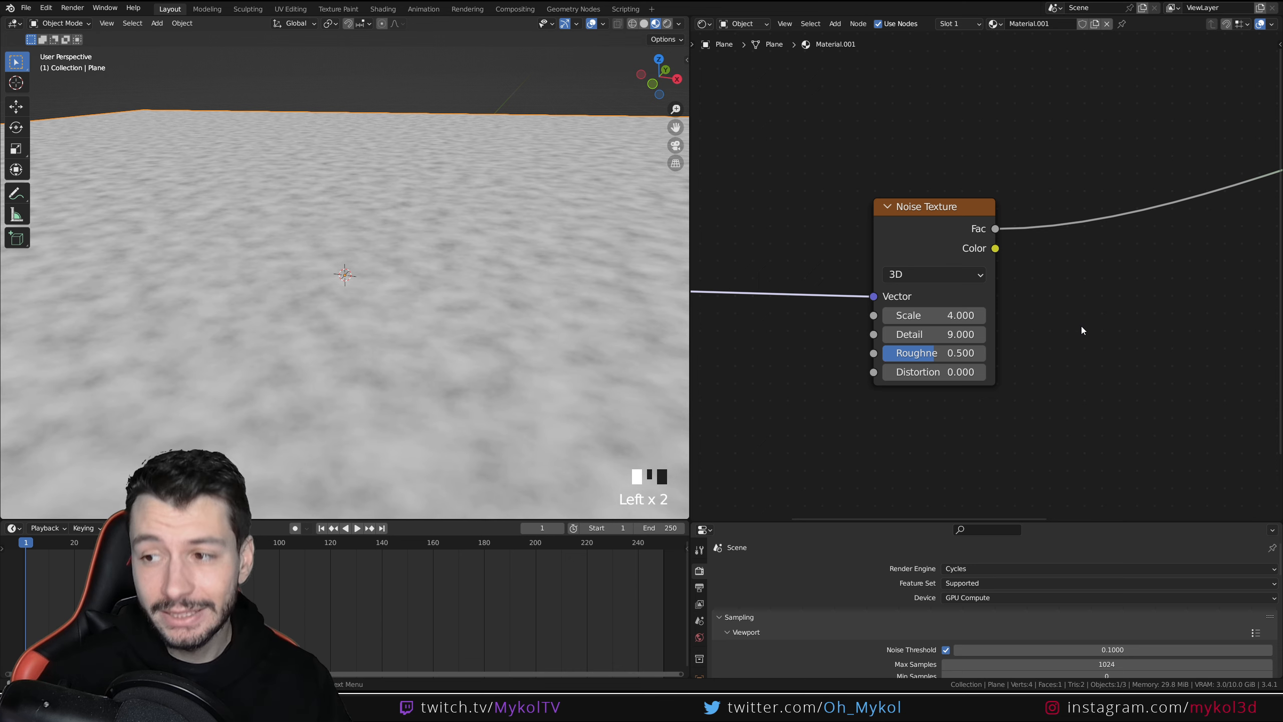
Step: Add a Bump node on the link between the Noise Texture and the Principled BSDF
scroll(1081, 326, "down", 12)
left_click_drag(966, 256, 912, 262)
key("shift+a")
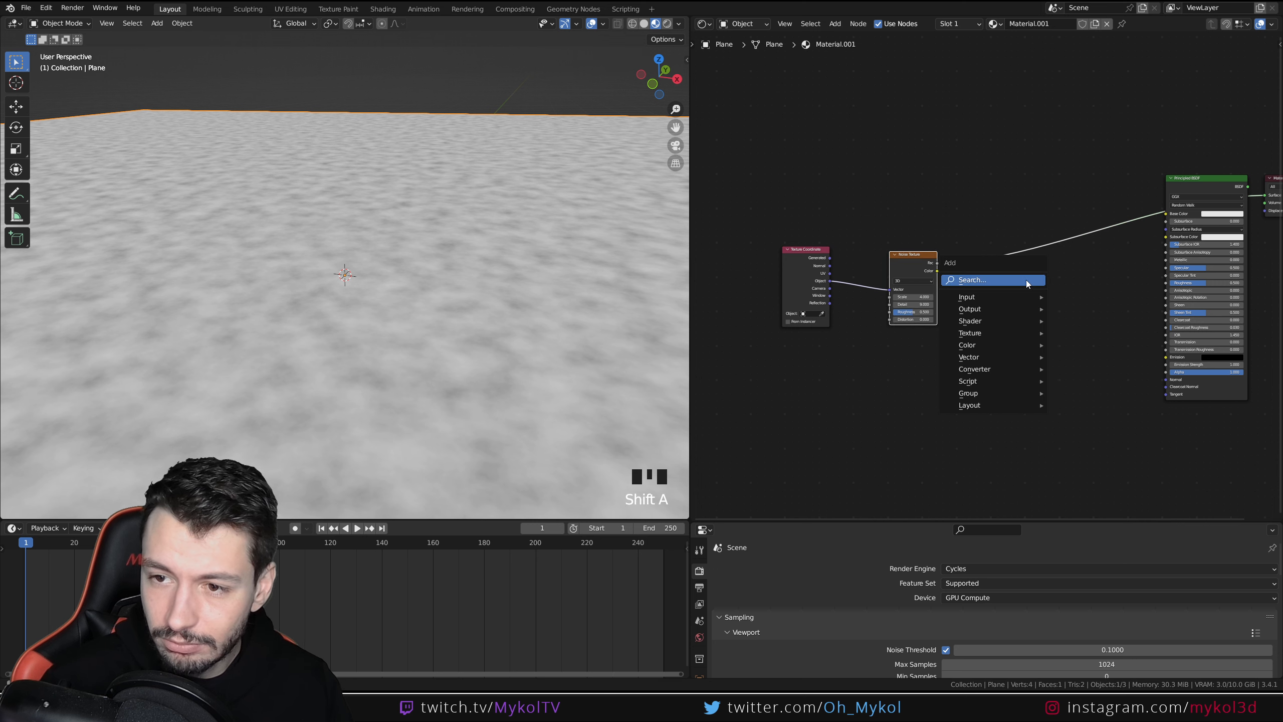
left_click(1026, 280)
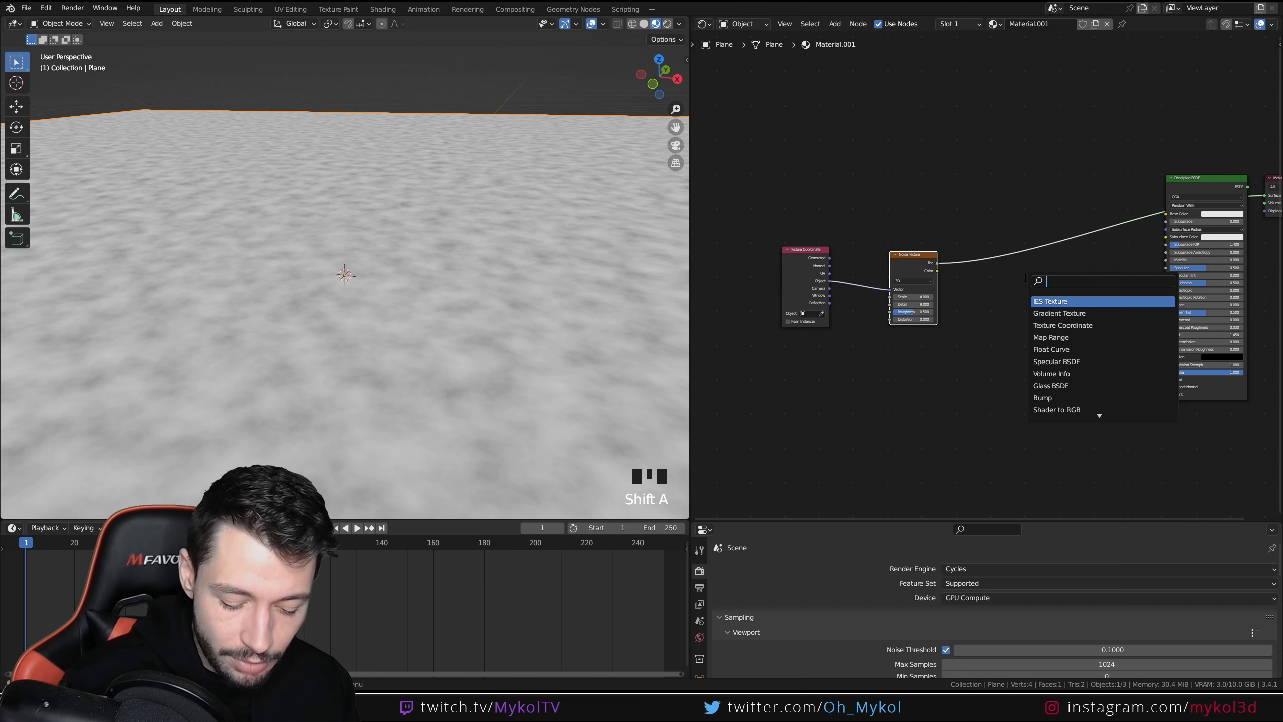
type("bump")
key("Return")
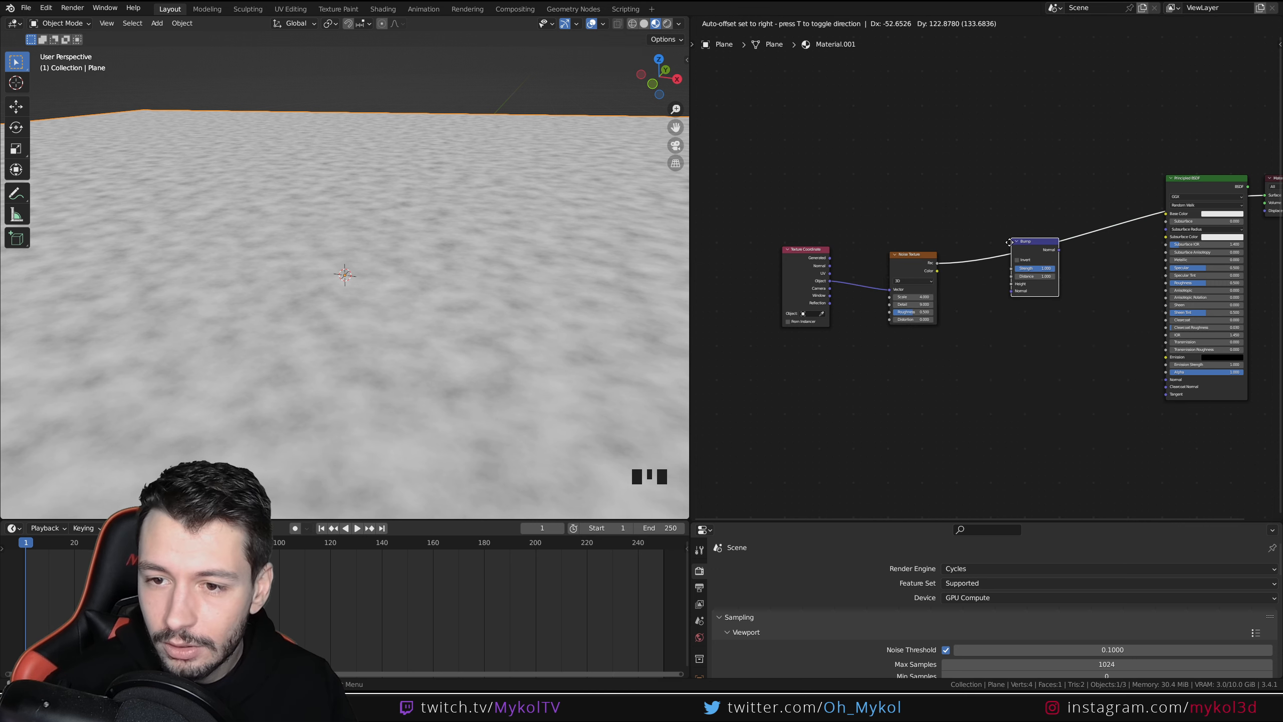
left_click(1009, 242)
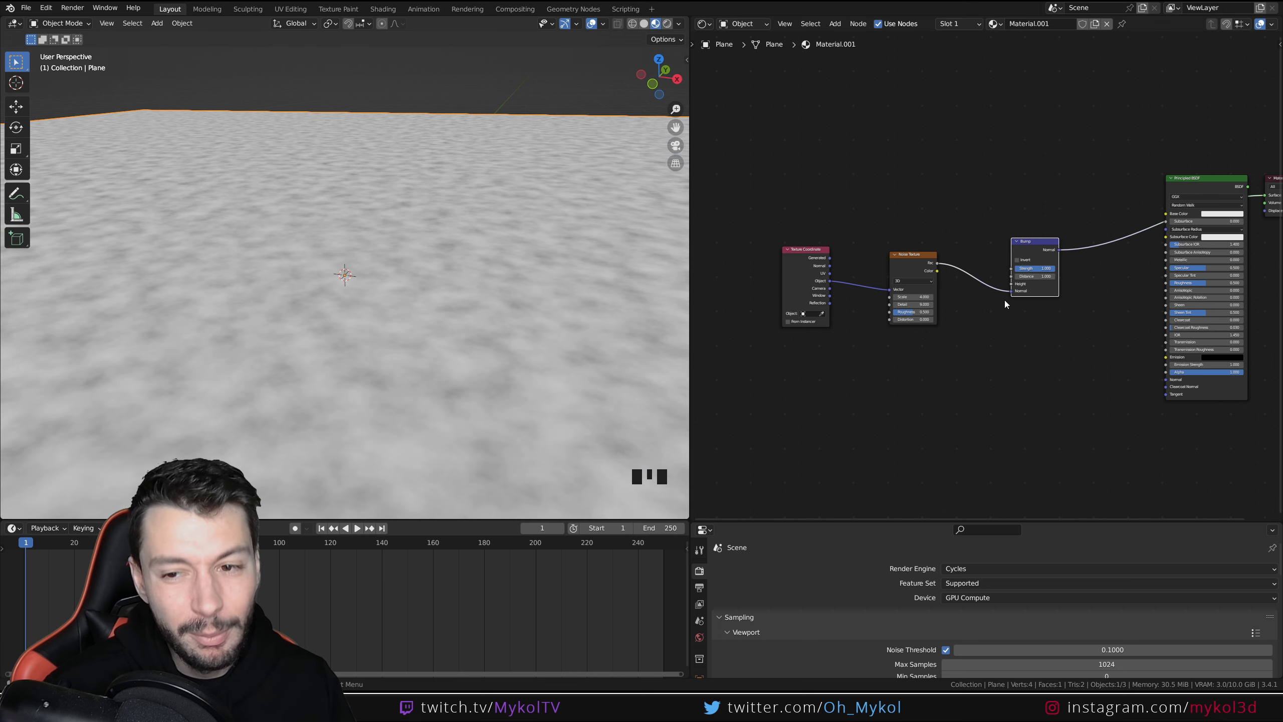
Step: Connect the Noise Texture's Fac to the Bump's Height, and the Bump's Normal output to the Principled BSDF's Normal input
left_click_drag(1009, 292, 1016, 295)
middle_click_drag(1053, 303, 978, 324)
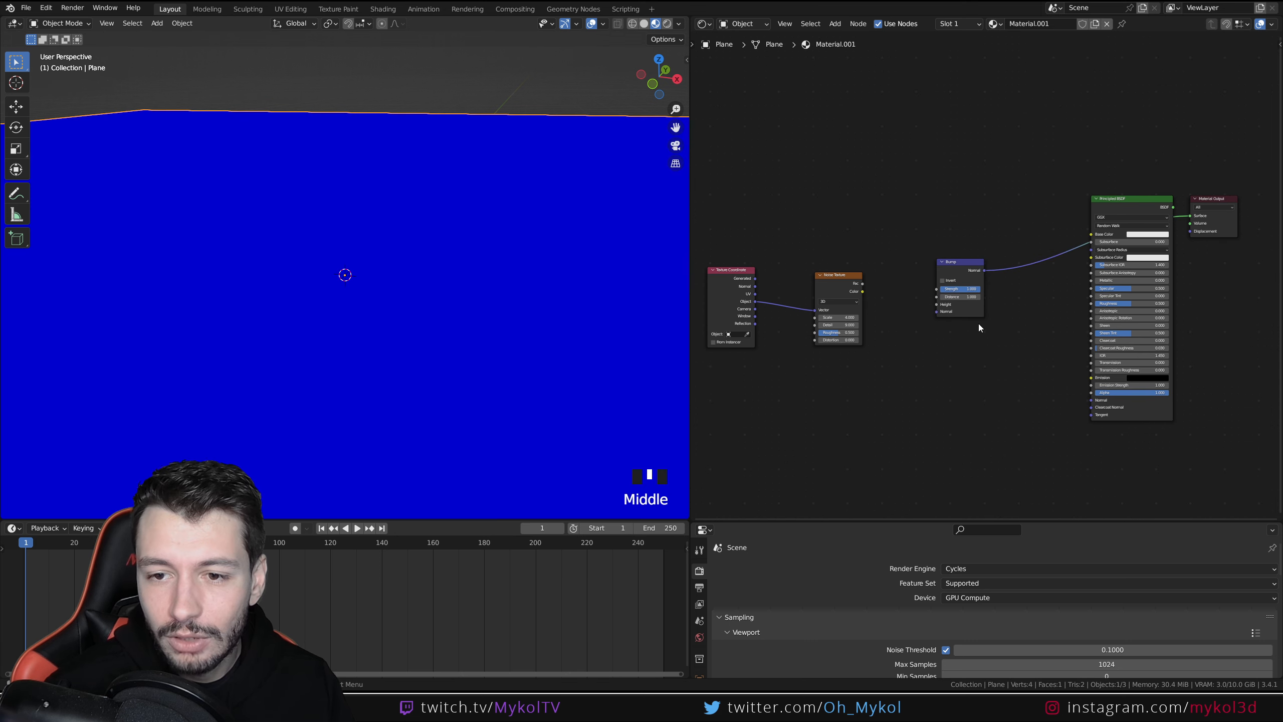
left_click_drag(862, 285, 937, 304)
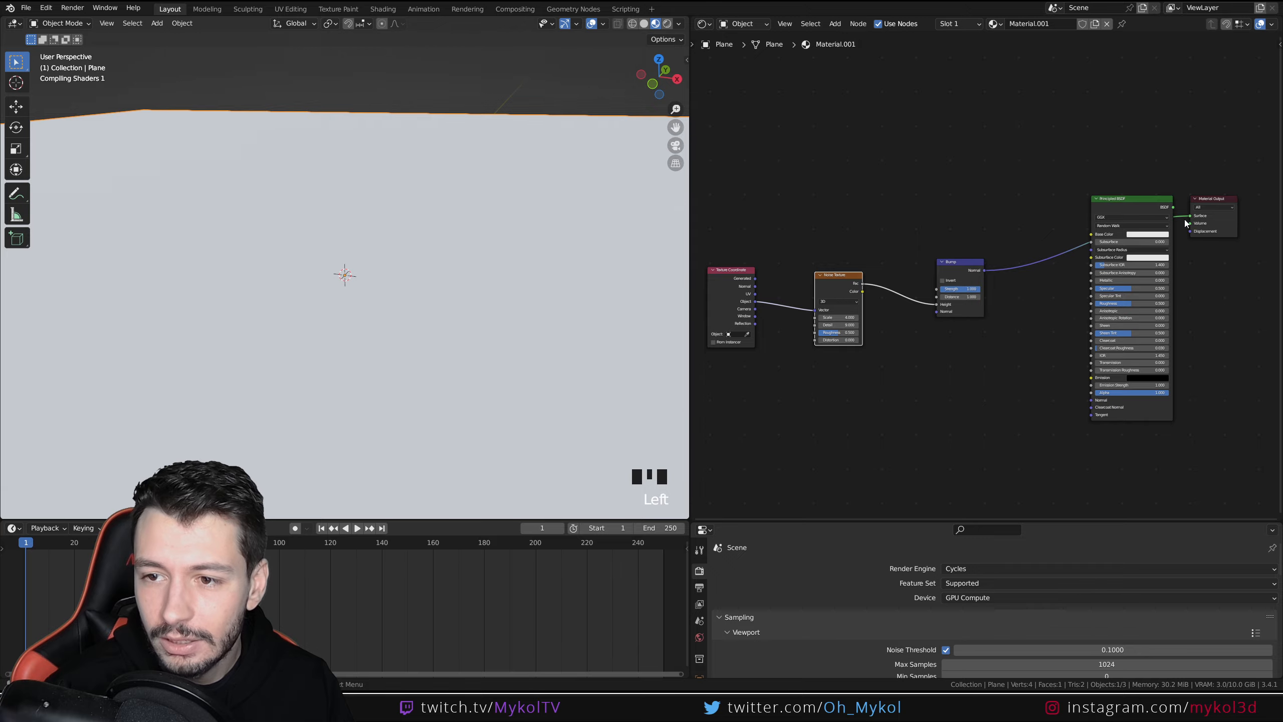
mouse_move(1176, 209)
left_mouse_down()
mouse_move(1201, 215)
mouse_move(1190, 216)
left_mouse_up()
left_click_drag(972, 269, 1091, 400)
Step: Examine the bumped plane surface, previewing it in rendered shading and returning to material preview
middle_click_drag(251, 327, 409, 269)
scroll(409, 269, "up", 1)
scroll(409, 269, "up", 1)
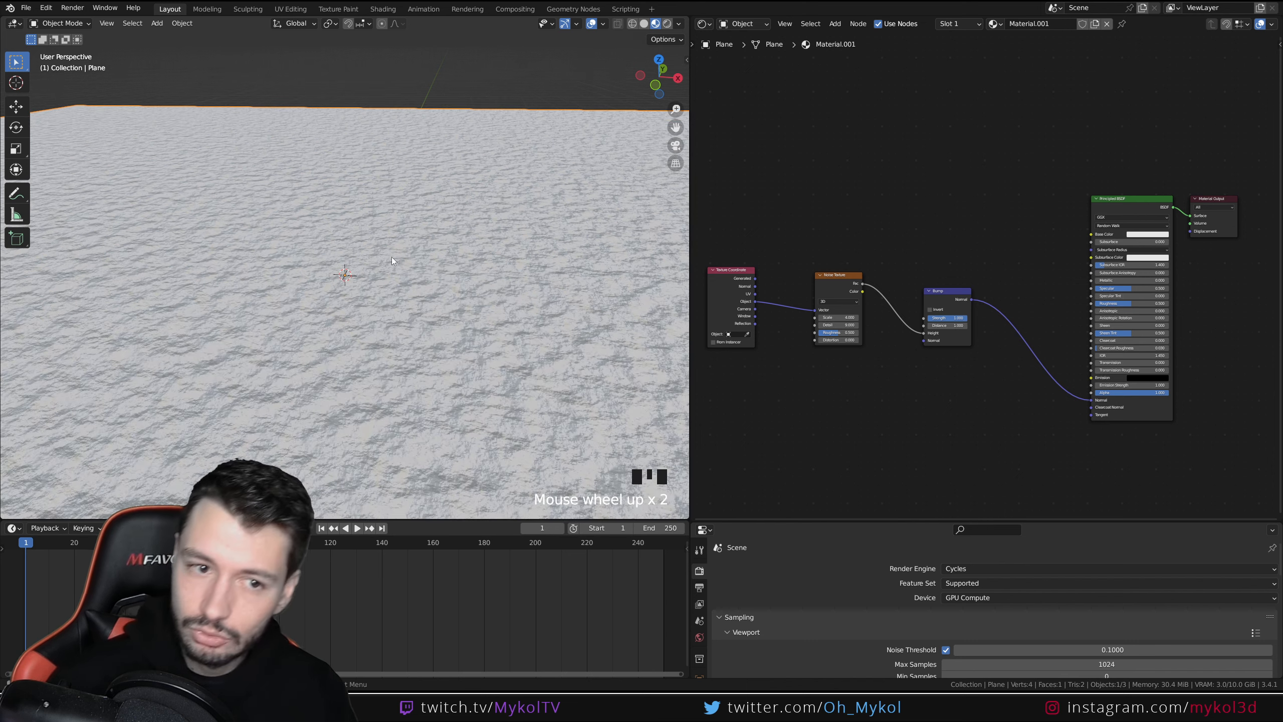
left_click(667, 24)
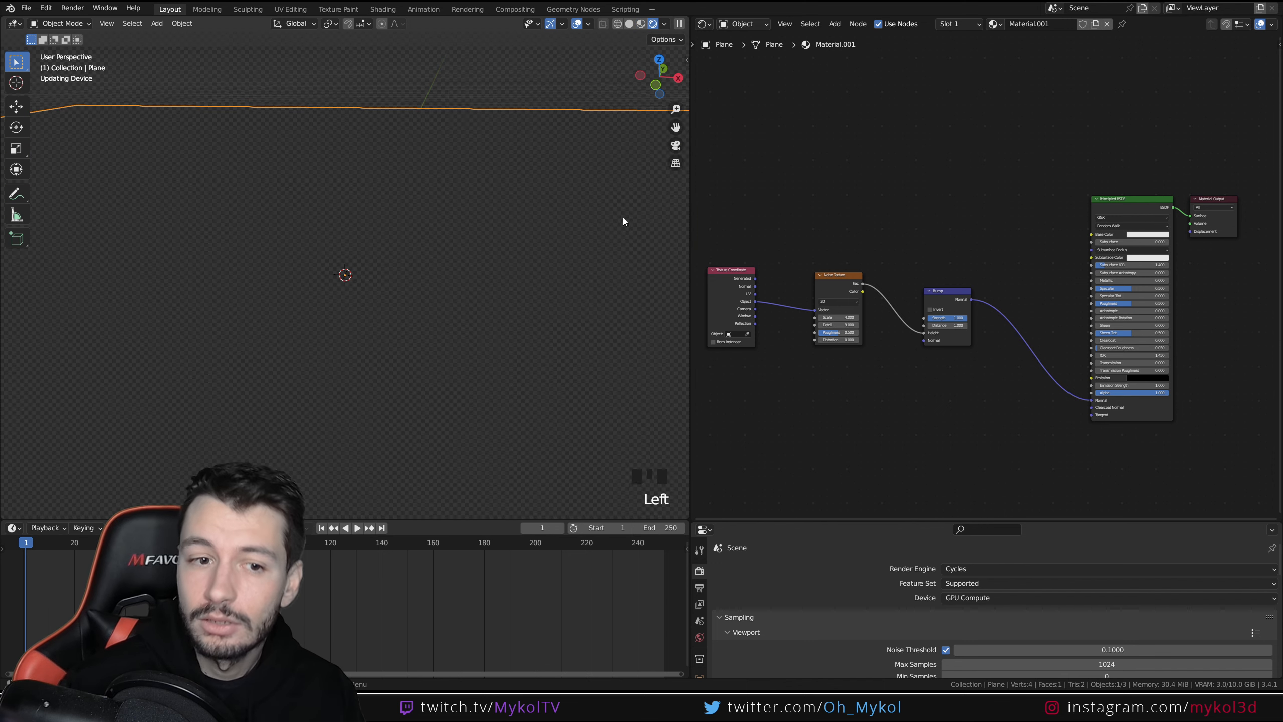
left_click(640, 23)
middle_click_drag(483, 228, 454, 233)
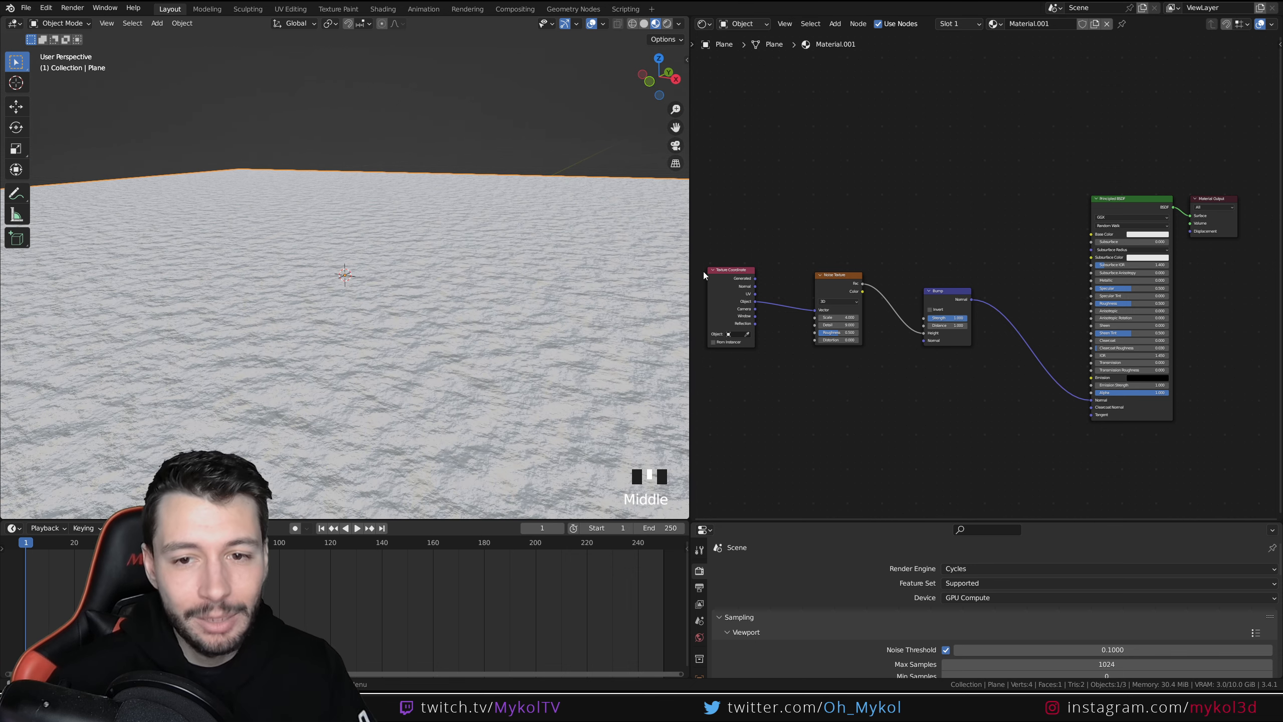
Step: Move the Noise Texture and Bump nodes together slightly lower in the node tree
left_click_drag(791, 200, 951, 385)
left_click_drag(838, 308, 862, 367)
left_click(813, 335)
Step: Try a higher Roughness and a Roughness of 0 on the Noise Texture, undoing each change
scroll(418, 378, "up", 4)
key("ctrl+z")
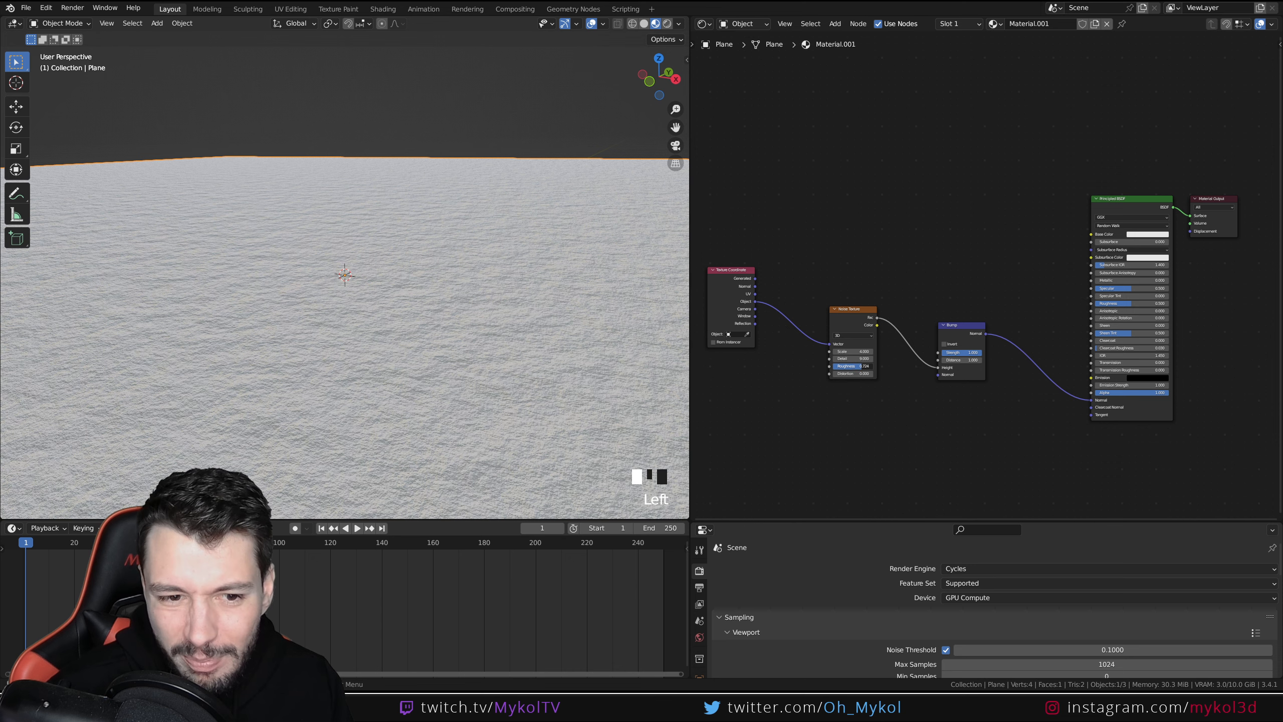
key("ctrl+z")
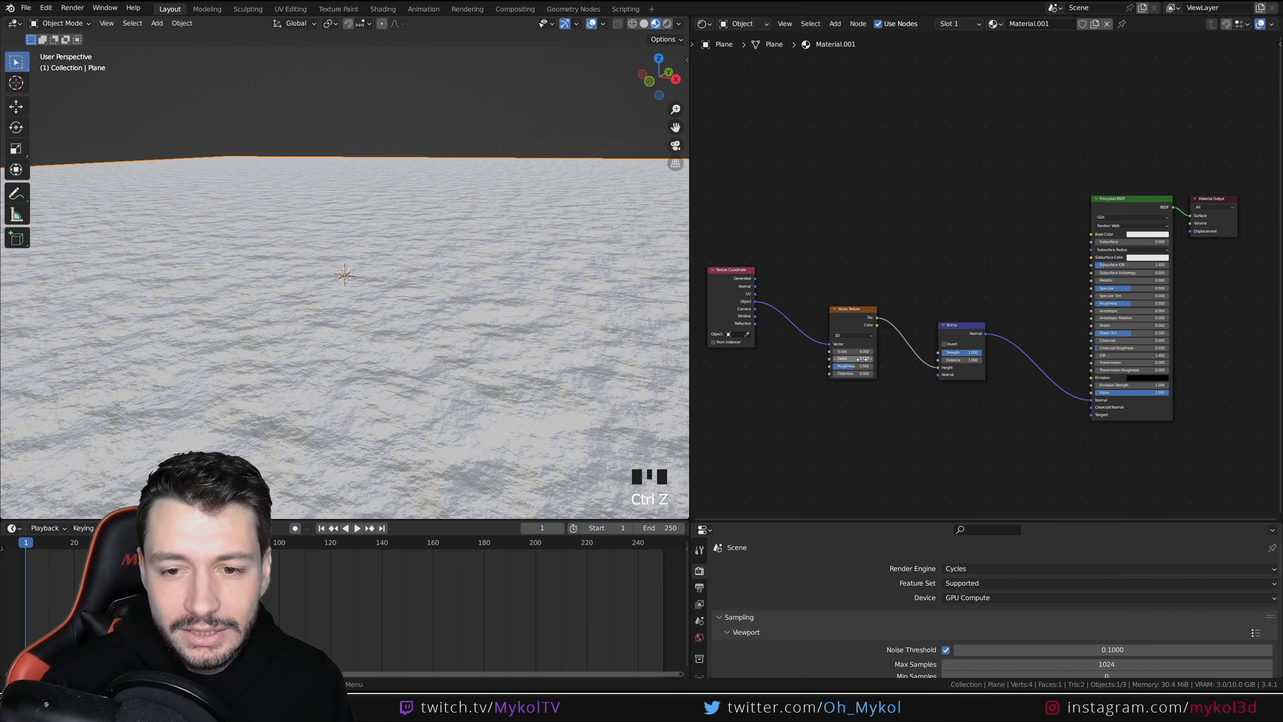
left_click_drag(856, 366, 828, 366)
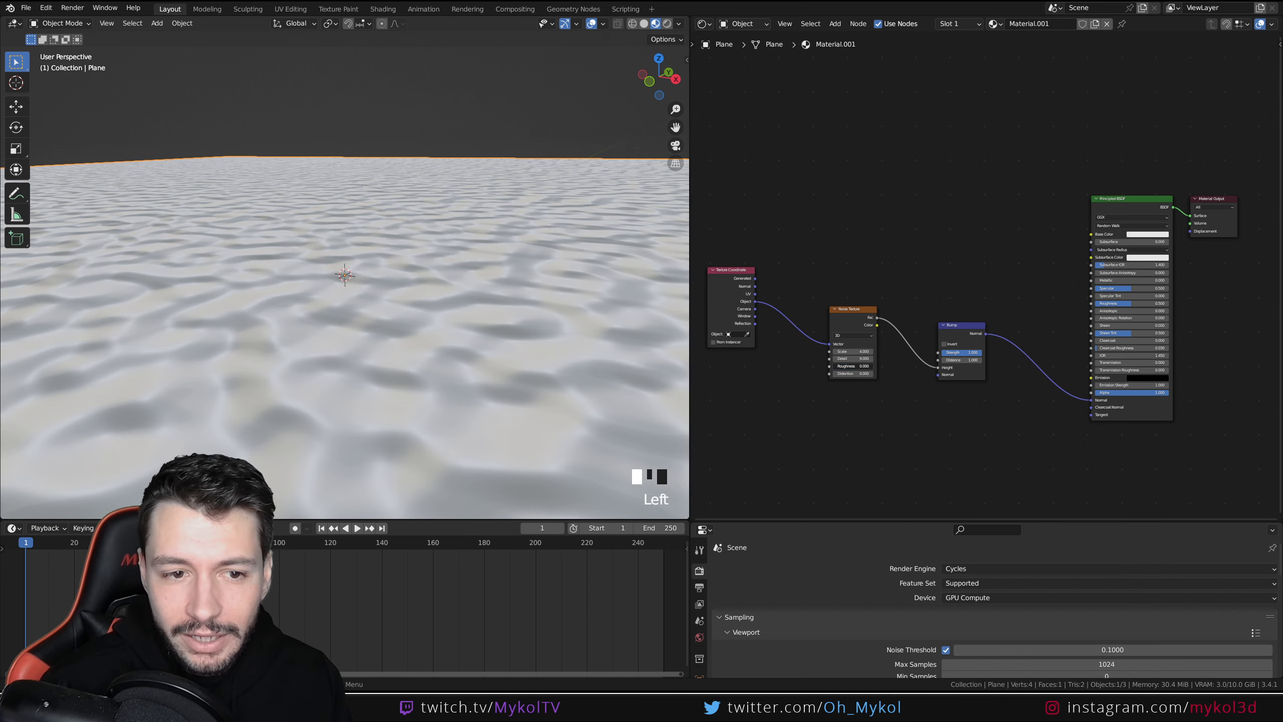
middle_click_drag(414, 354, 371, 315)
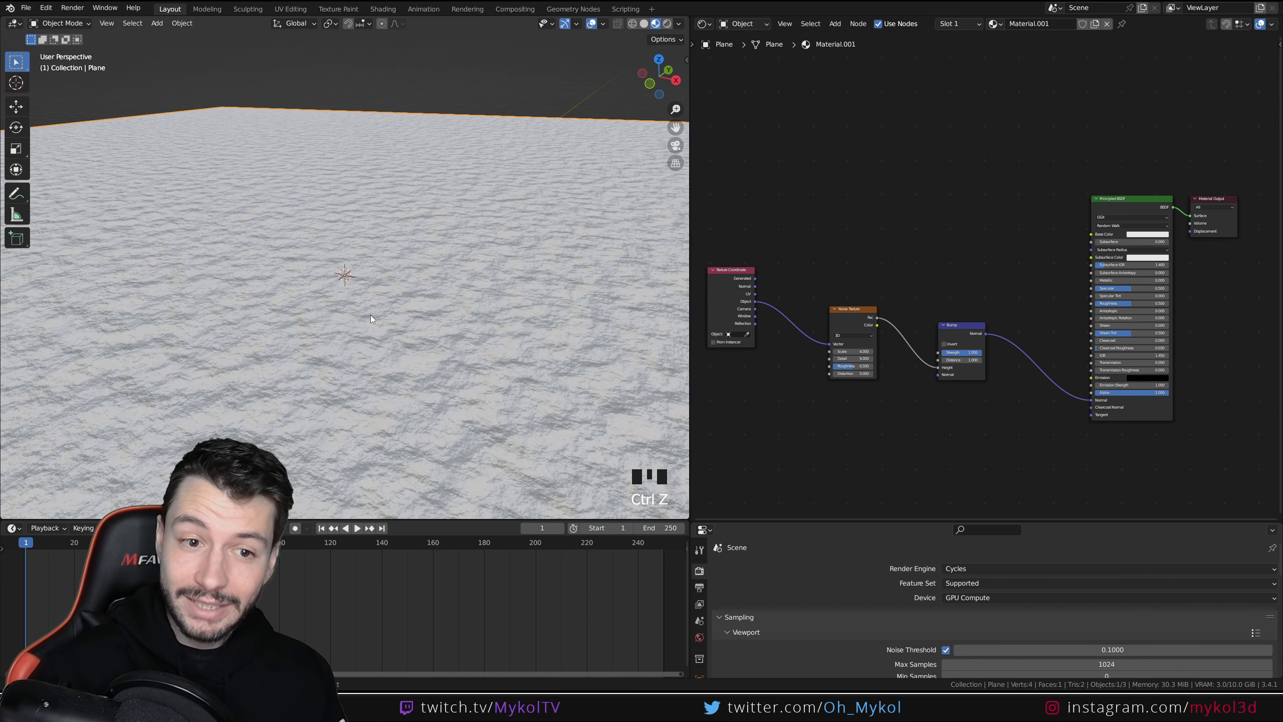
key("ctrl+z")
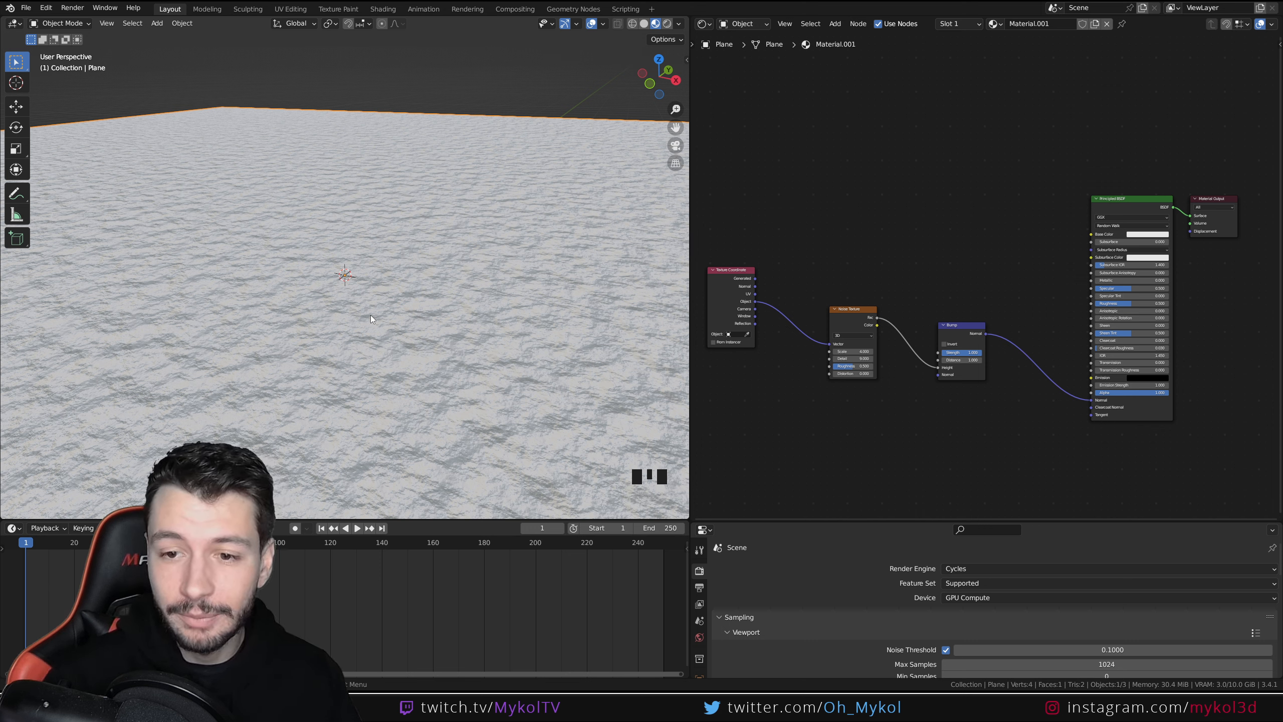
Step: Move the Texture Coordinate node lower and the Material Output node farther from the Principled BSDF
mouse_move(971, 354)
left_mouse_down()
mouse_move(945, 354)
mouse_move(972, 354)
left_mouse_up()
left_click_drag(736, 281, 739, 385)
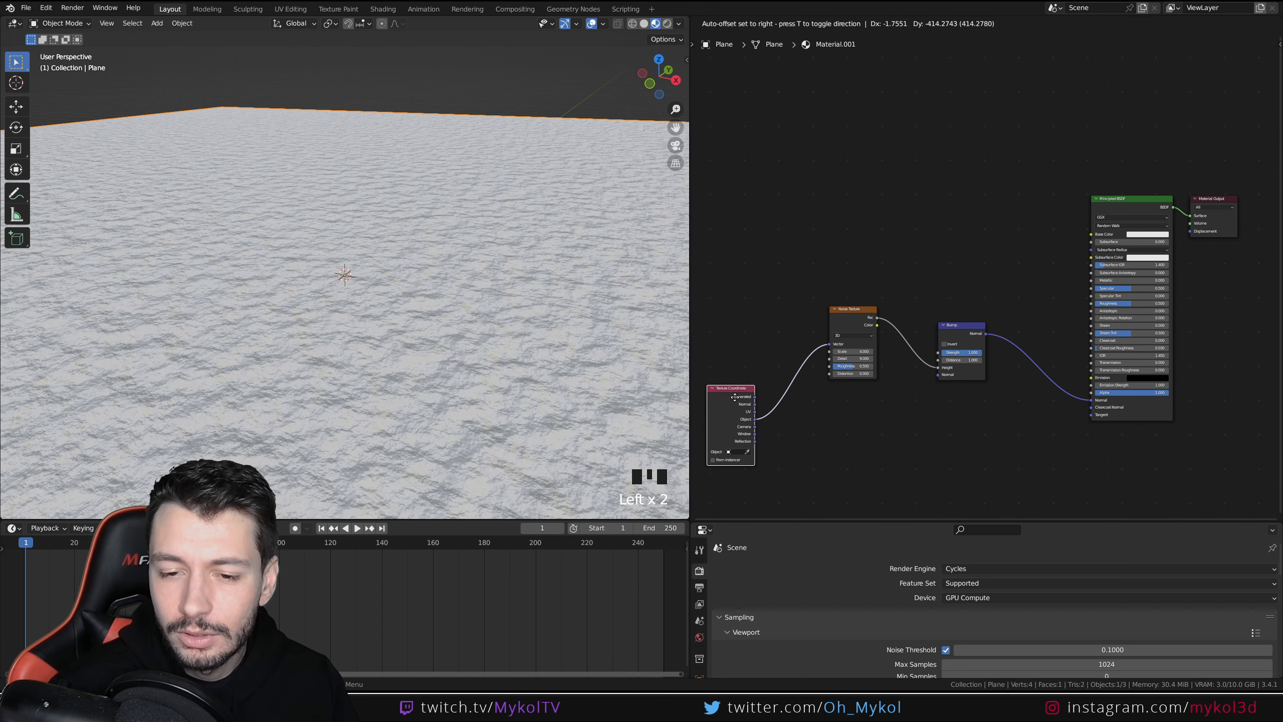
scroll(874, 385, "down", 3)
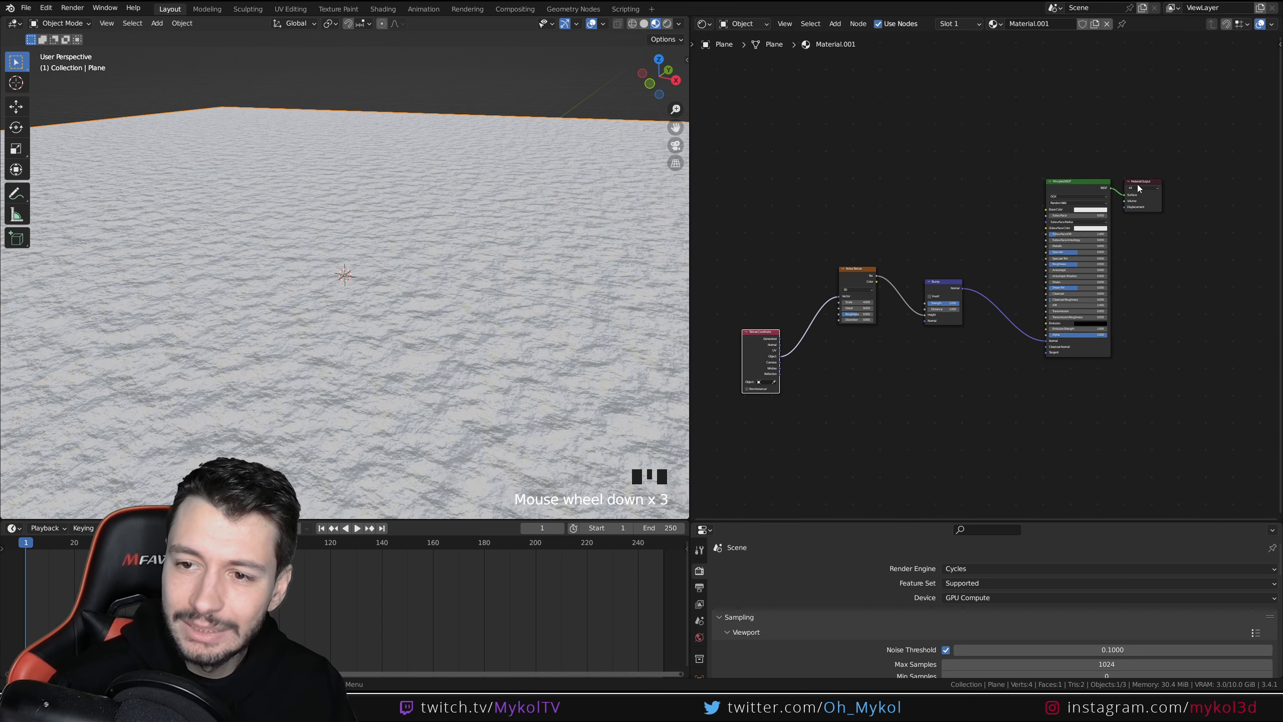
left_click_drag(1139, 188, 1183, 193)
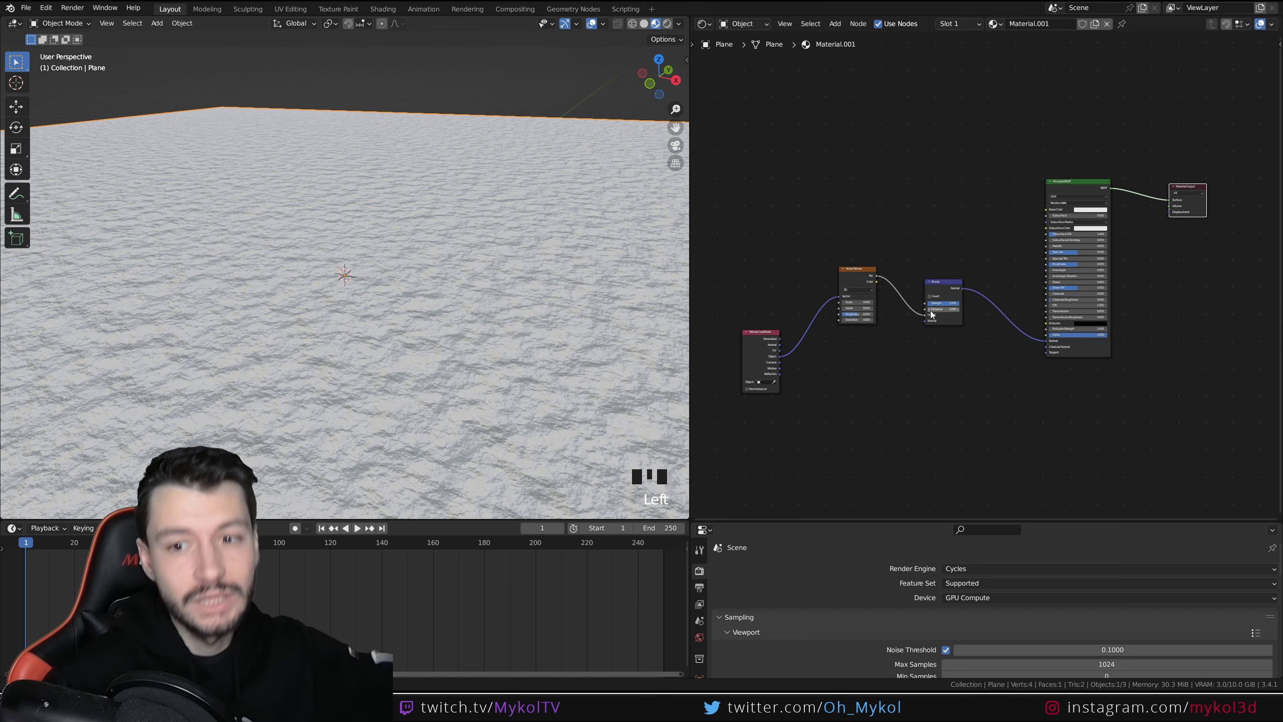
Step: Set the Bump node's Strength to 0.12
scroll(931, 311, "up", 9)
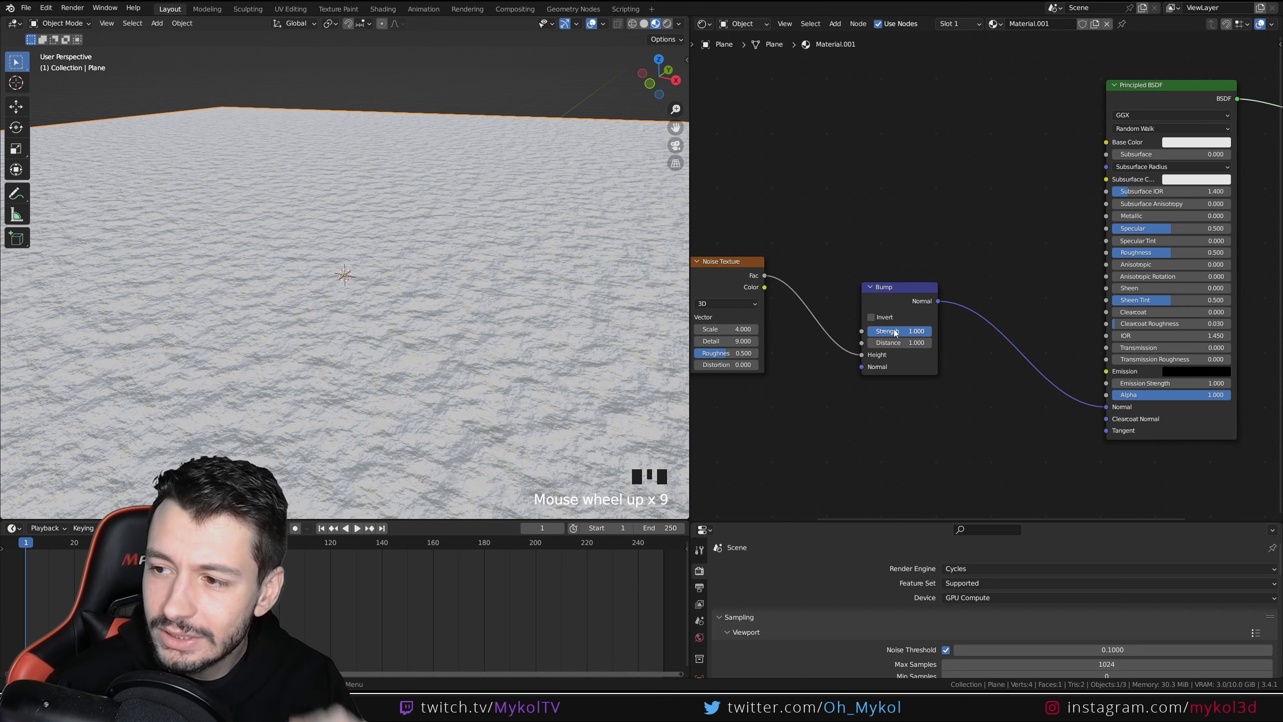
left_click_drag(894, 333, 867, 332)
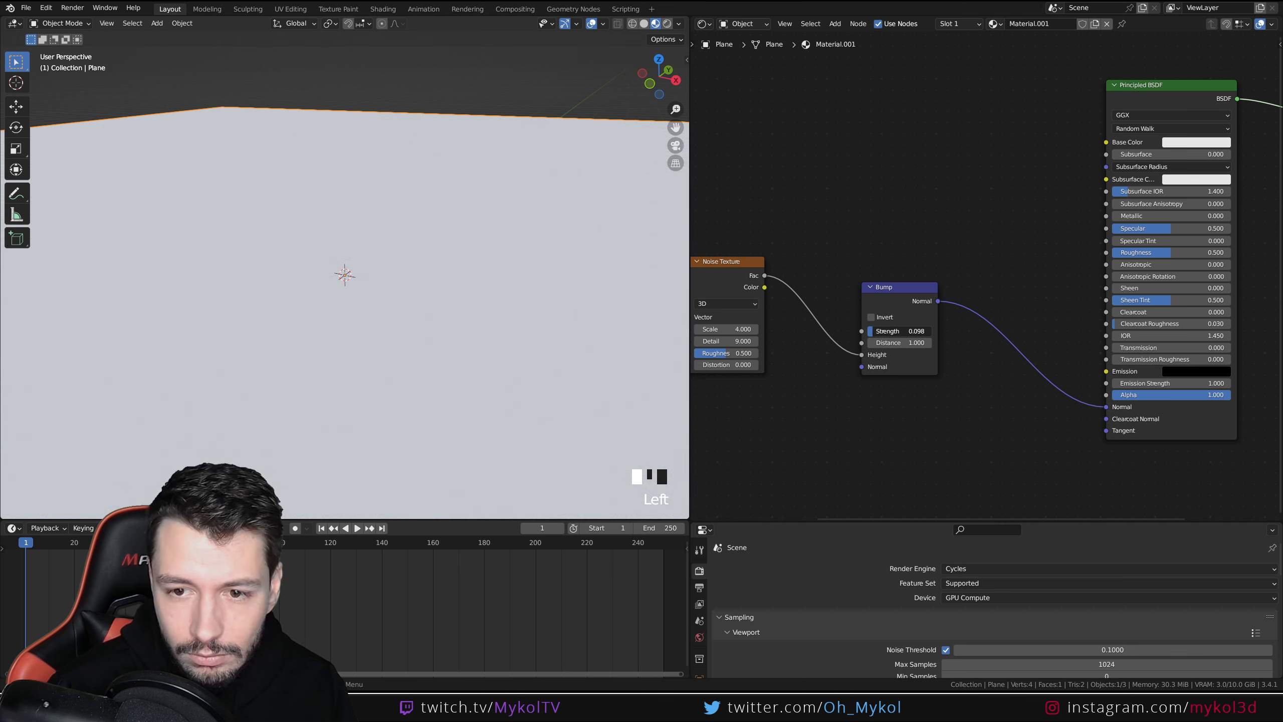
left_click(907, 331)
type("0.0")
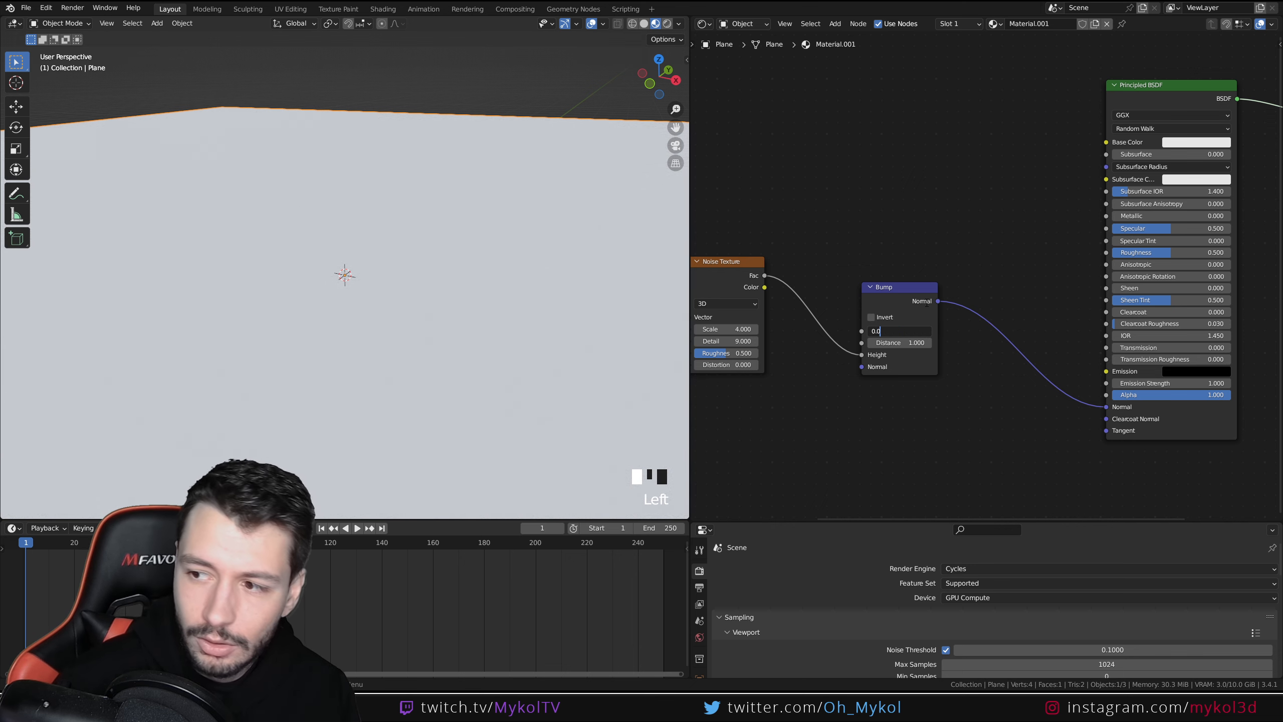
type(".12")
key("Return")
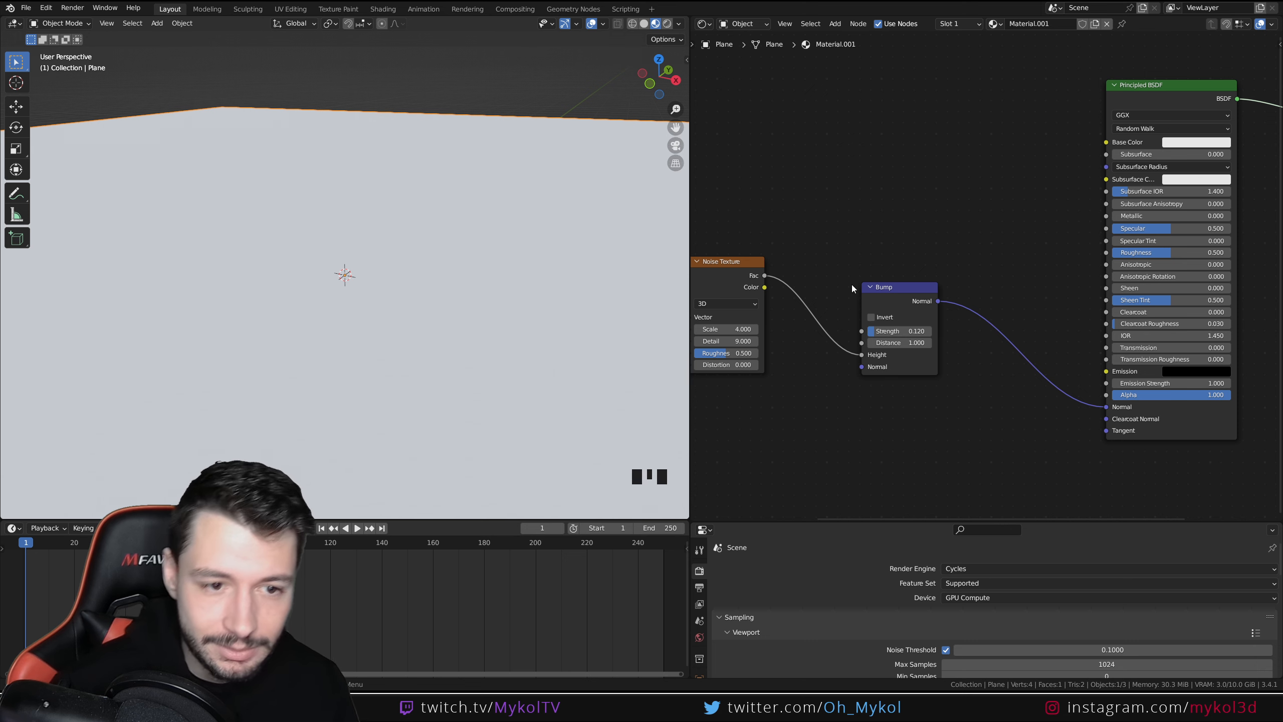
Step: Set the Principled BSDF's Roughness to 0.3 and save the file
middle_click_drag(445, 289, 271, 302)
scroll(334, 314, "down", 5)
mouse_move(394, 316)
middle_mouse_down()
mouse_move(305, 315)
mouse_move(398, 325)
middle_mouse_up()
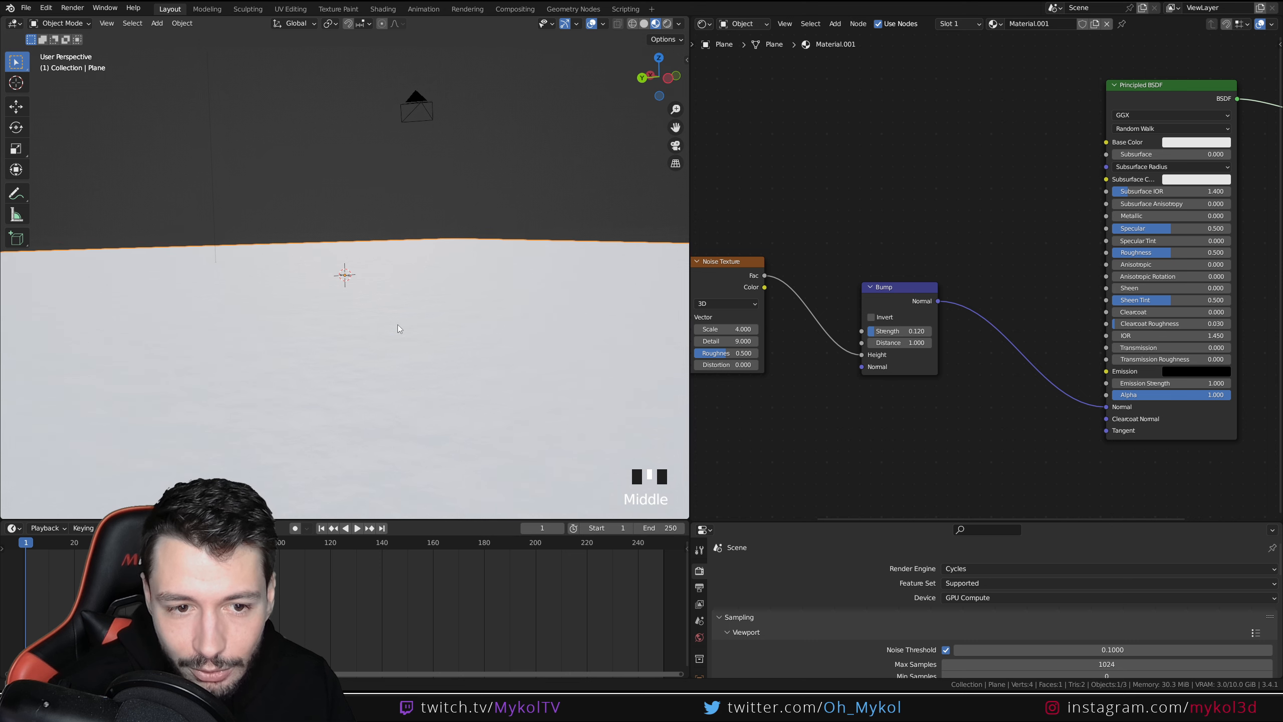
mouse_move(1157, 252)
left_mouse_down()
mouse_move(1137, 253)
mouse_move(1151, 253)
left_mouse_up()
middle_click_drag(501, 339, 549, 352)
left_click(1213, 249)
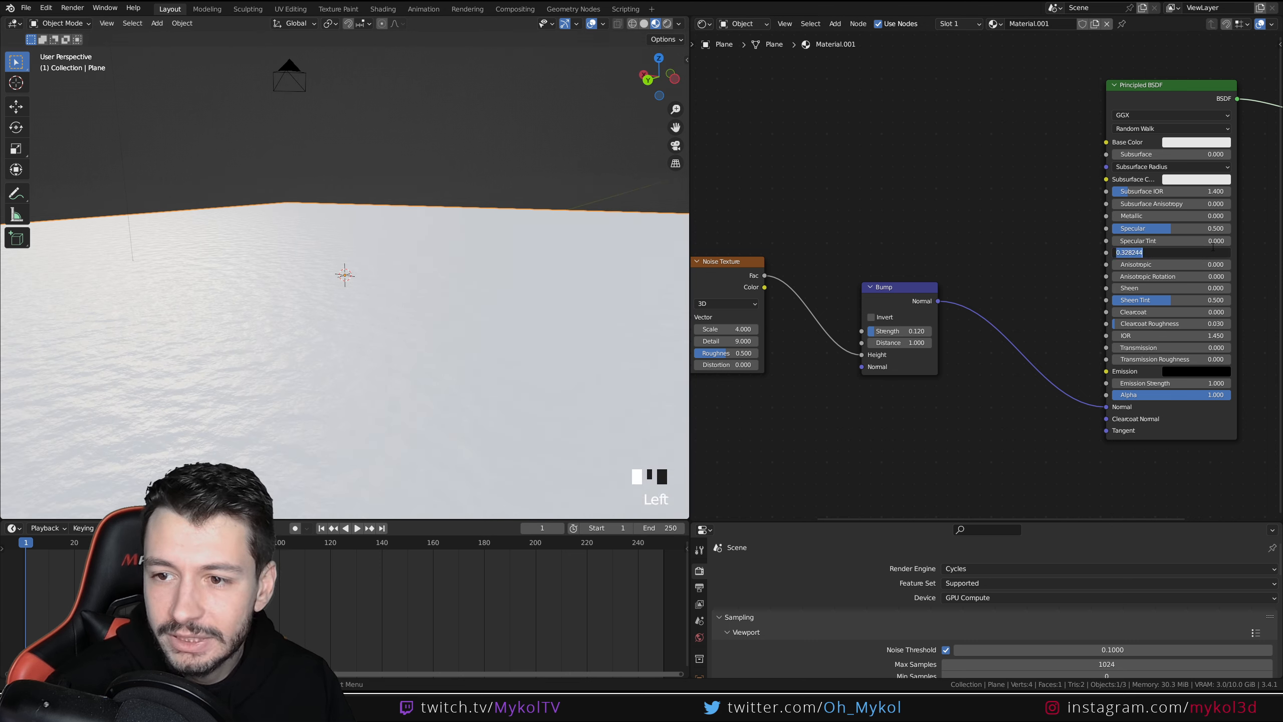
type(".3")
key("Return")
middle_click_drag(632, 397, 468, 320)
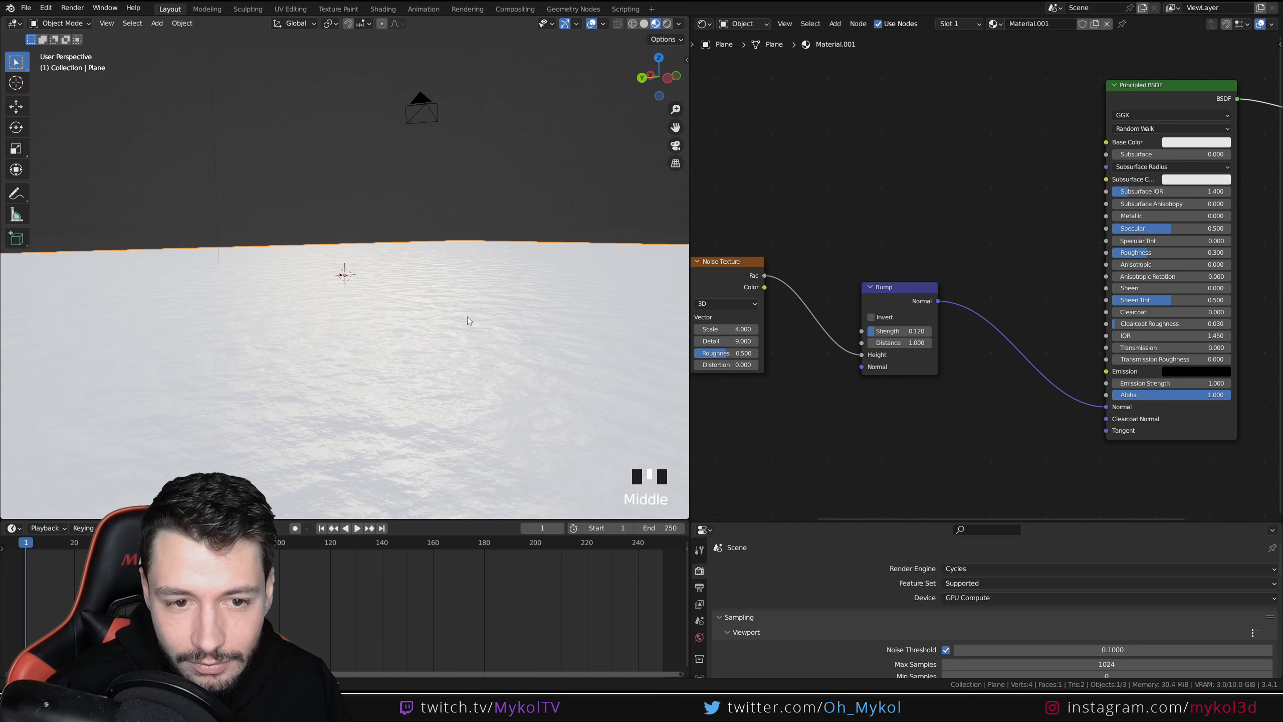
key("ctrl+s")
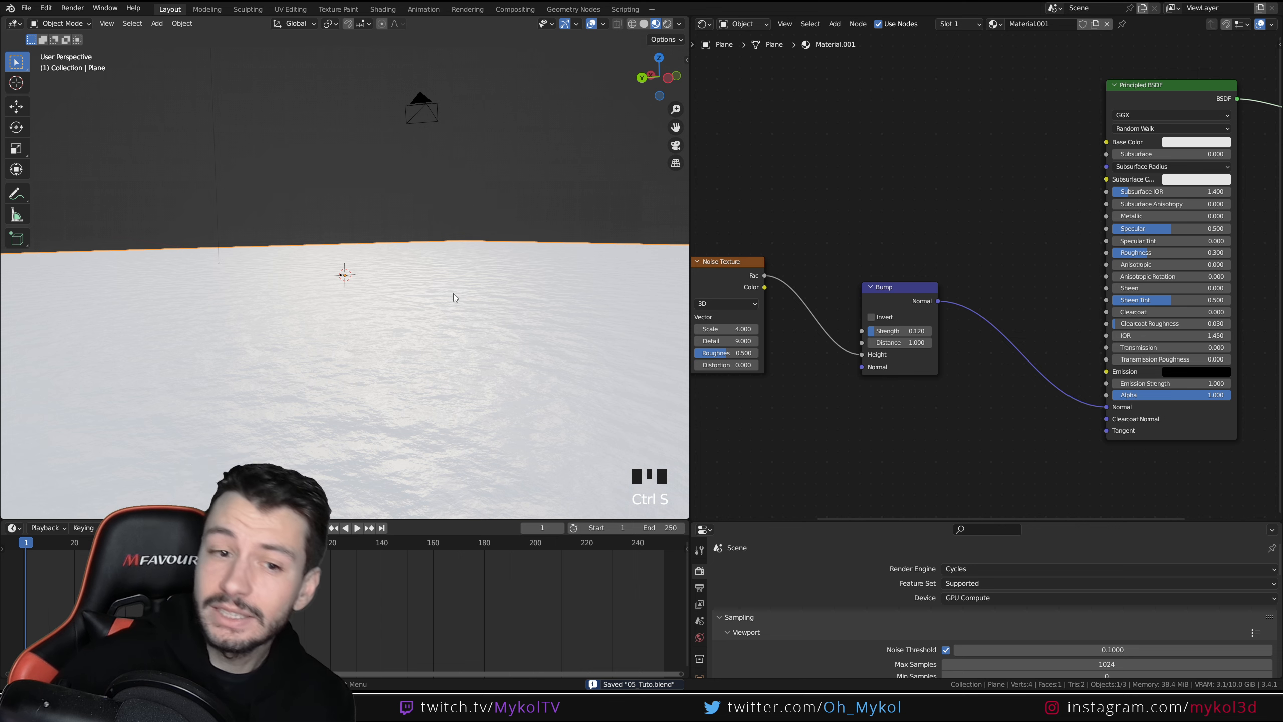
scroll(444, 301, "down", 3)
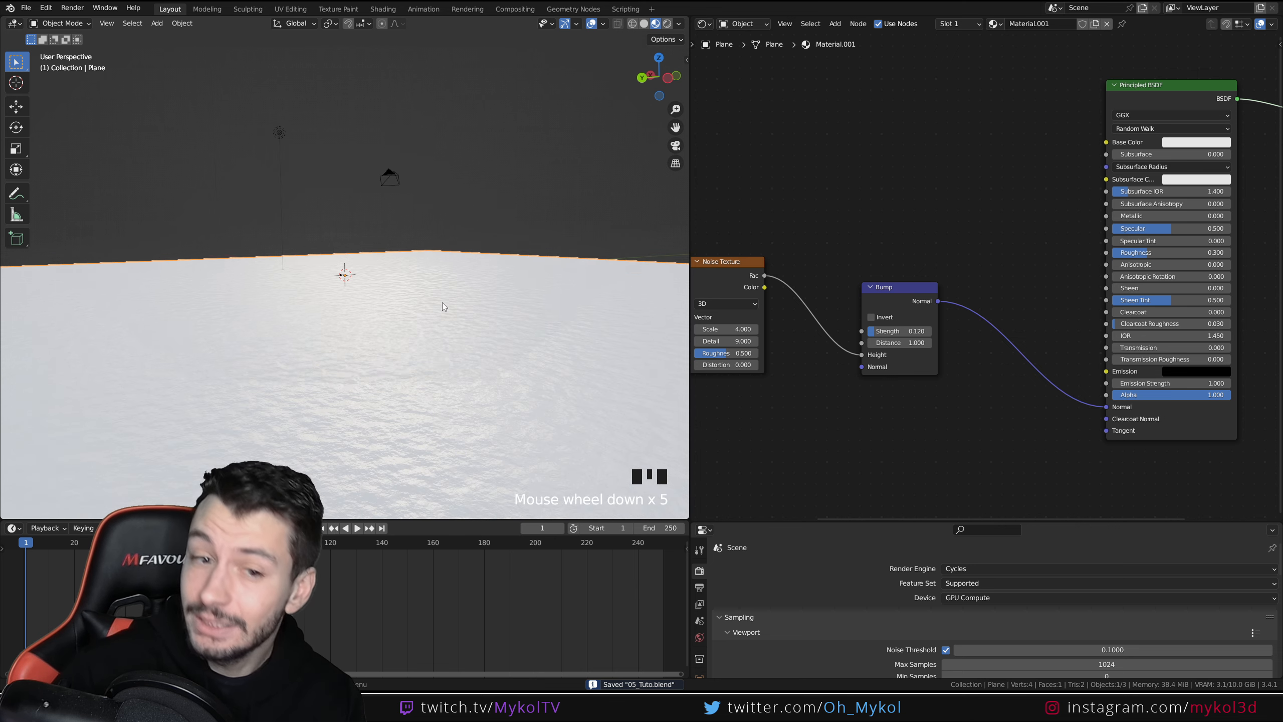
mouse_move(442, 303)
middle_mouse_down()
mouse_move(460, 333)
mouse_move(548, 335)
mouse_move(424, 311)
mouse_move(438, 310)
middle_mouse_up()
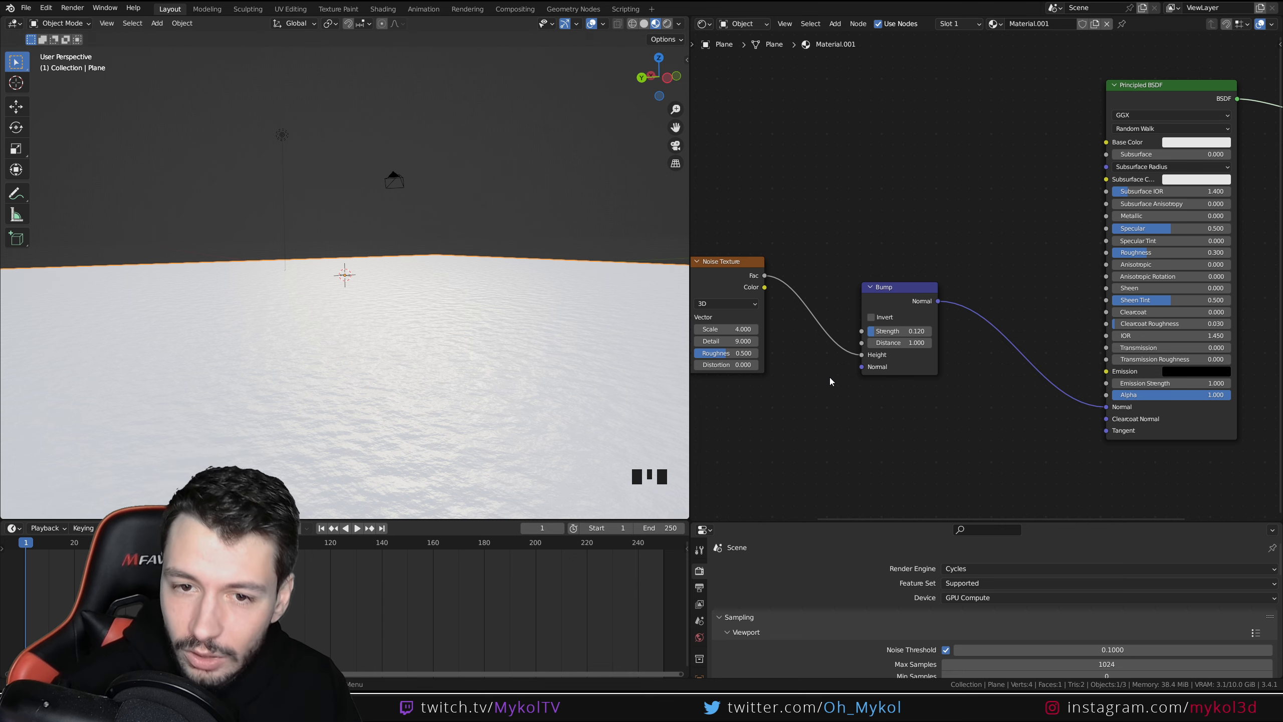
key("ctrl+t")
scroll(832, 381, "down", 2)
key("shift+s")
mouse_move(843, 378)
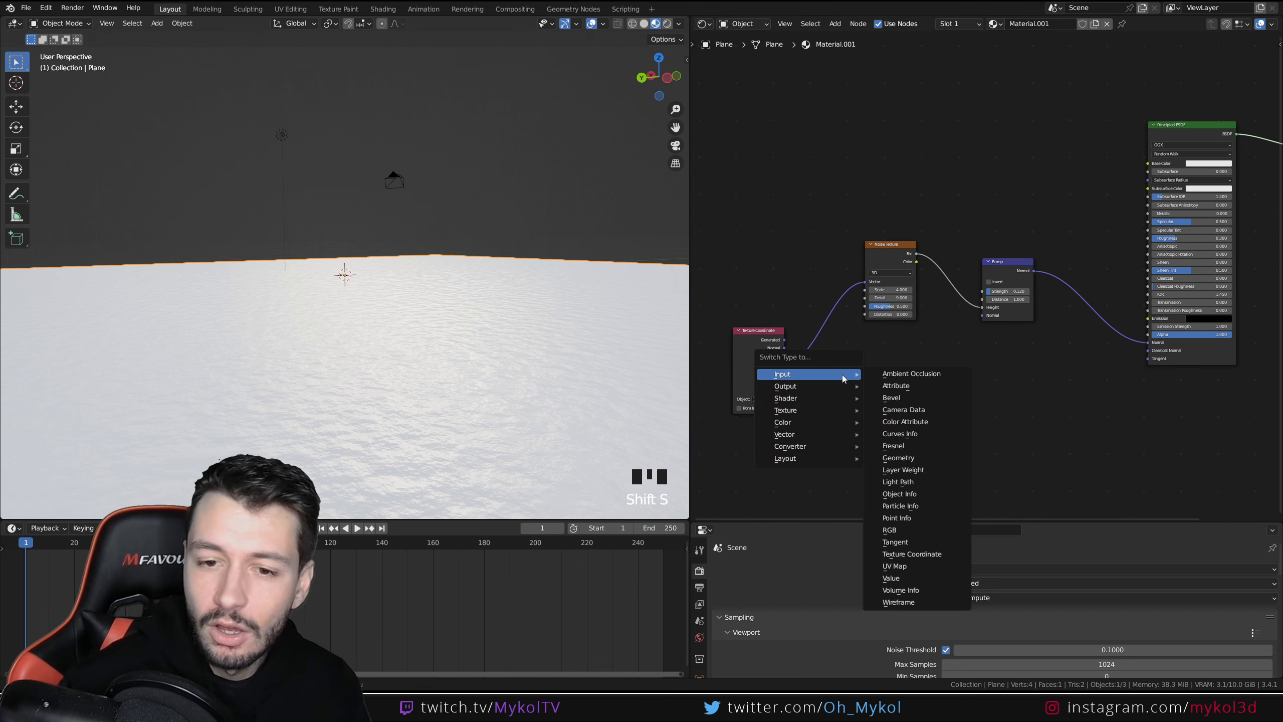
Step: Add a second Noise Texture node below the first and connect the Texture Coordinate's Object output to its Vector input
key("shift+a")
type("n")
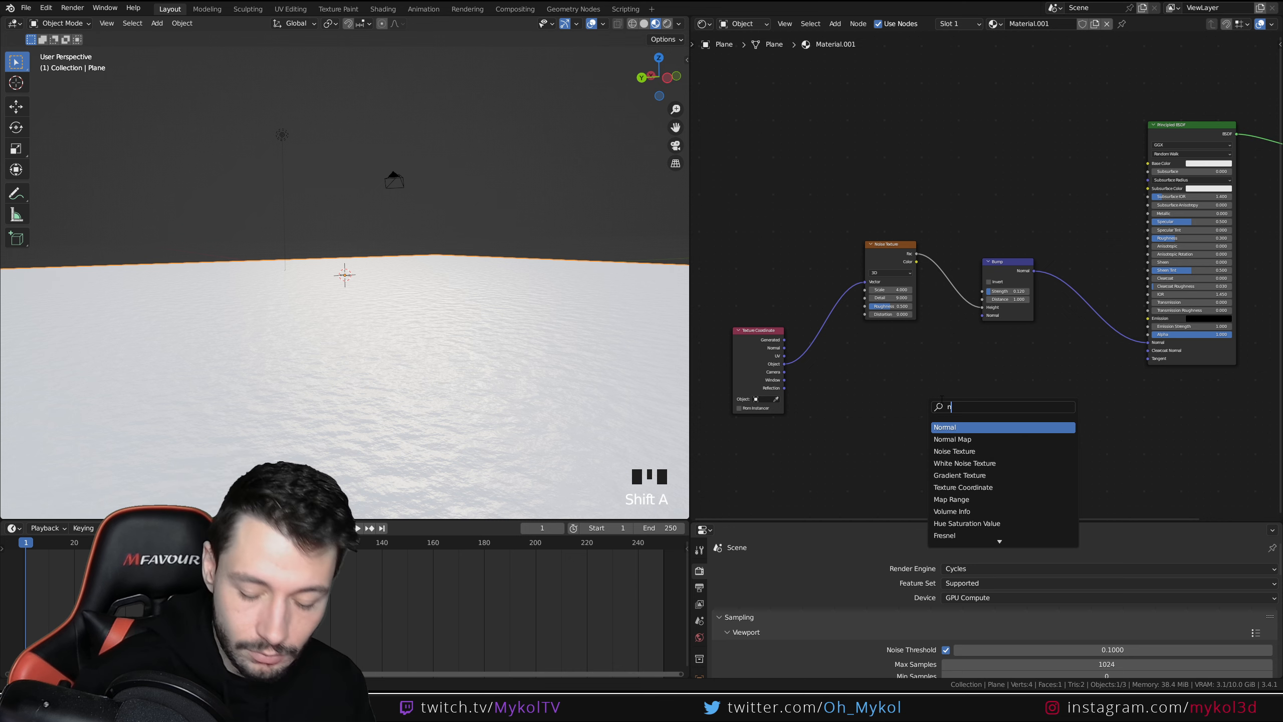
type("oise")
key("Return")
left_click(900, 376)
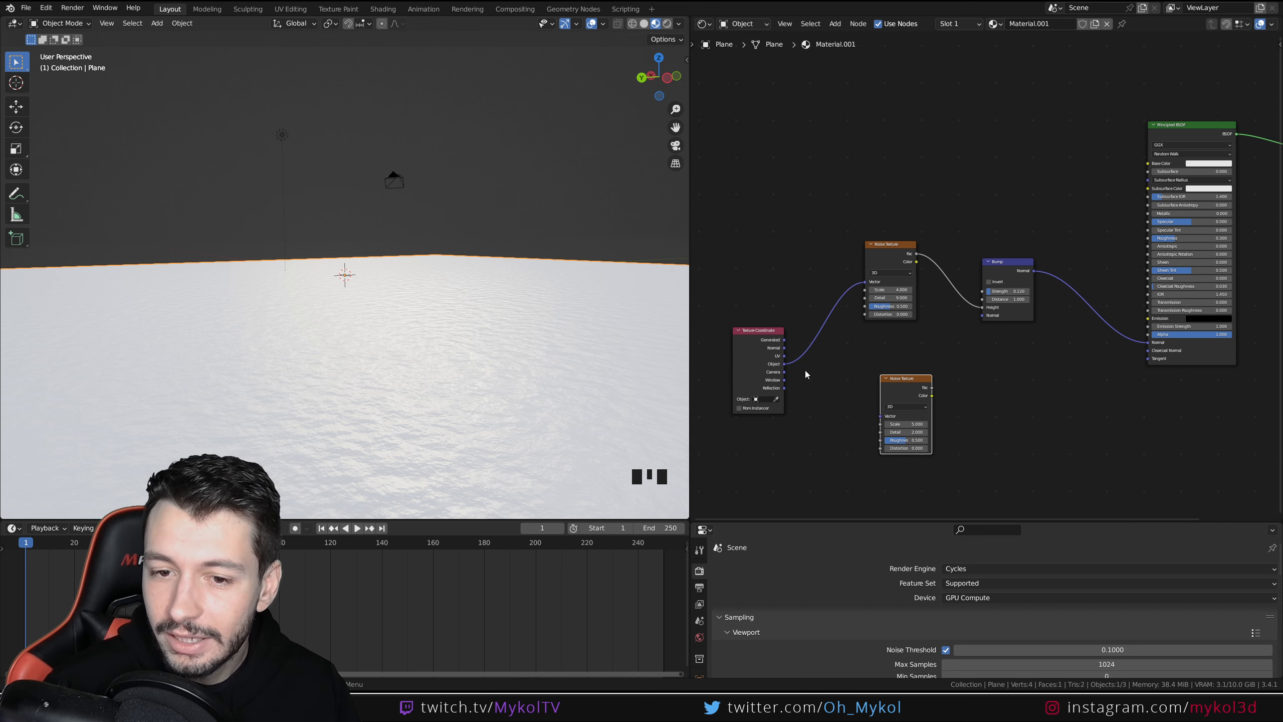
left_click_drag(785, 364, 880, 415)
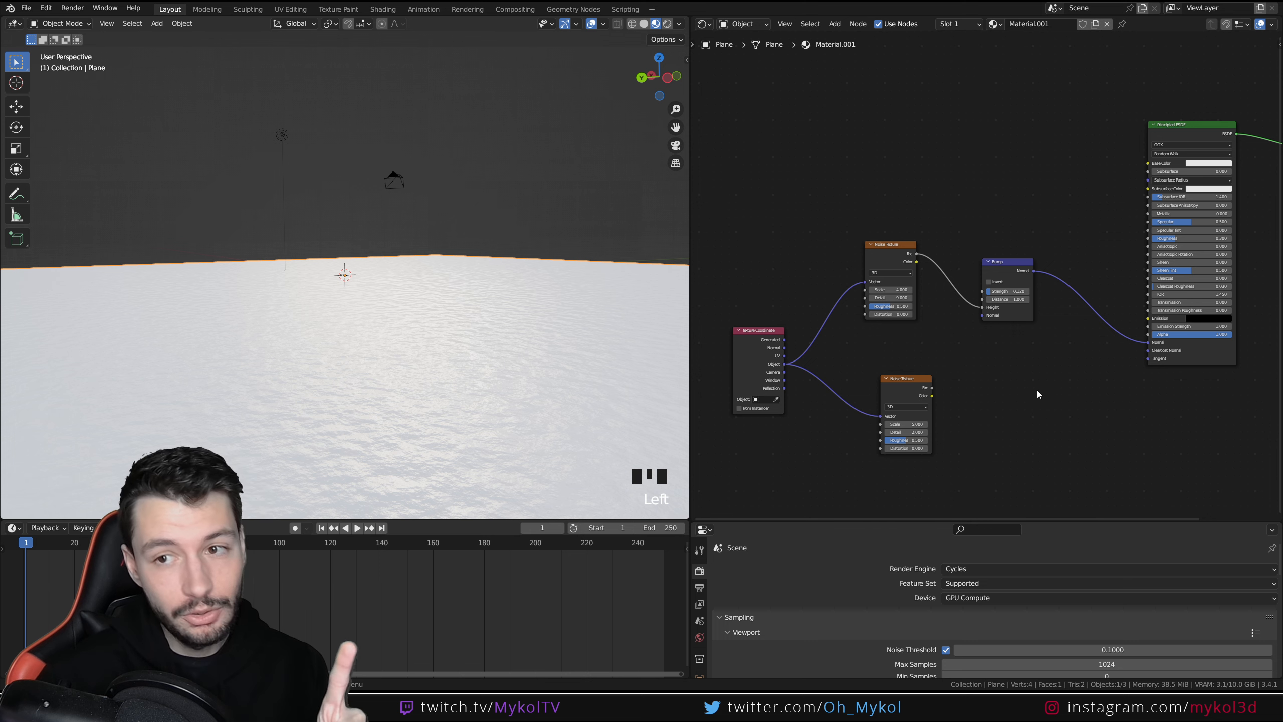
Step: Move the Material Output node lower and farther from the Principled BSDF, and add a Displacement node below the Principled BSDF
middle_click_drag(1039, 395, 894, 394)
scroll(907, 390, "down", 3)
left_click_drag(1141, 183, 1238, 304)
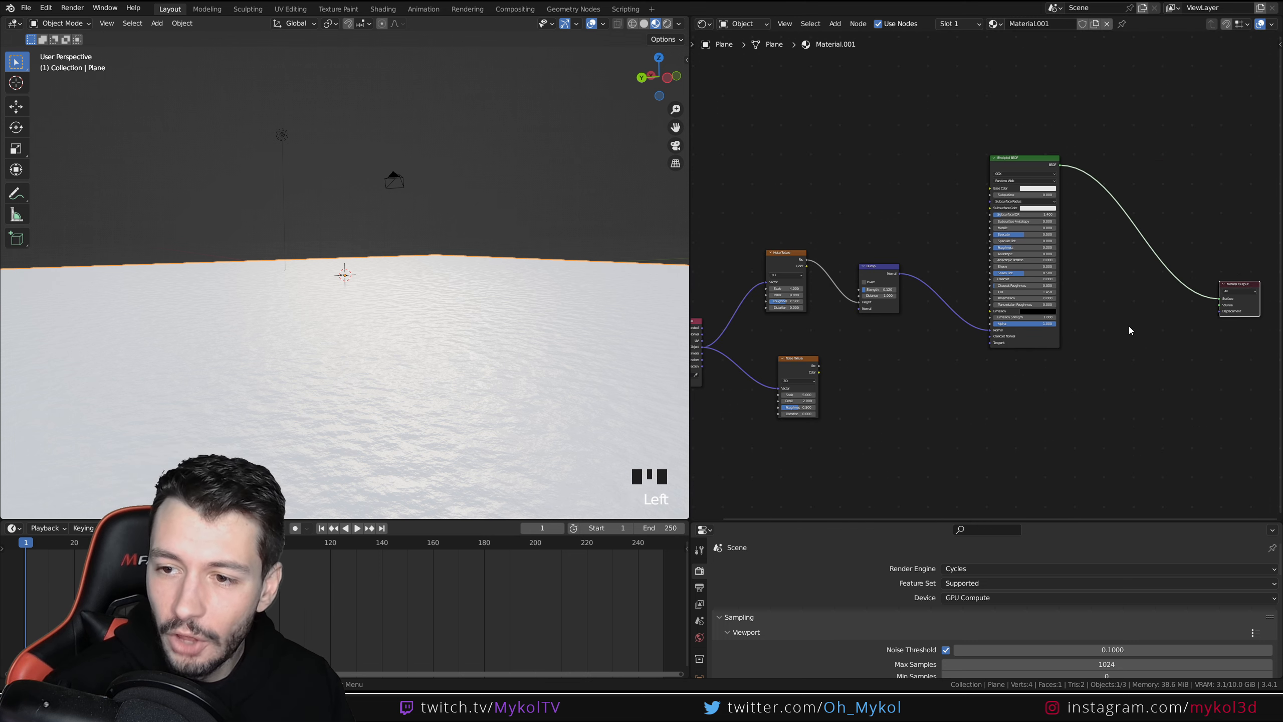
key("shift+a")
type("displ")
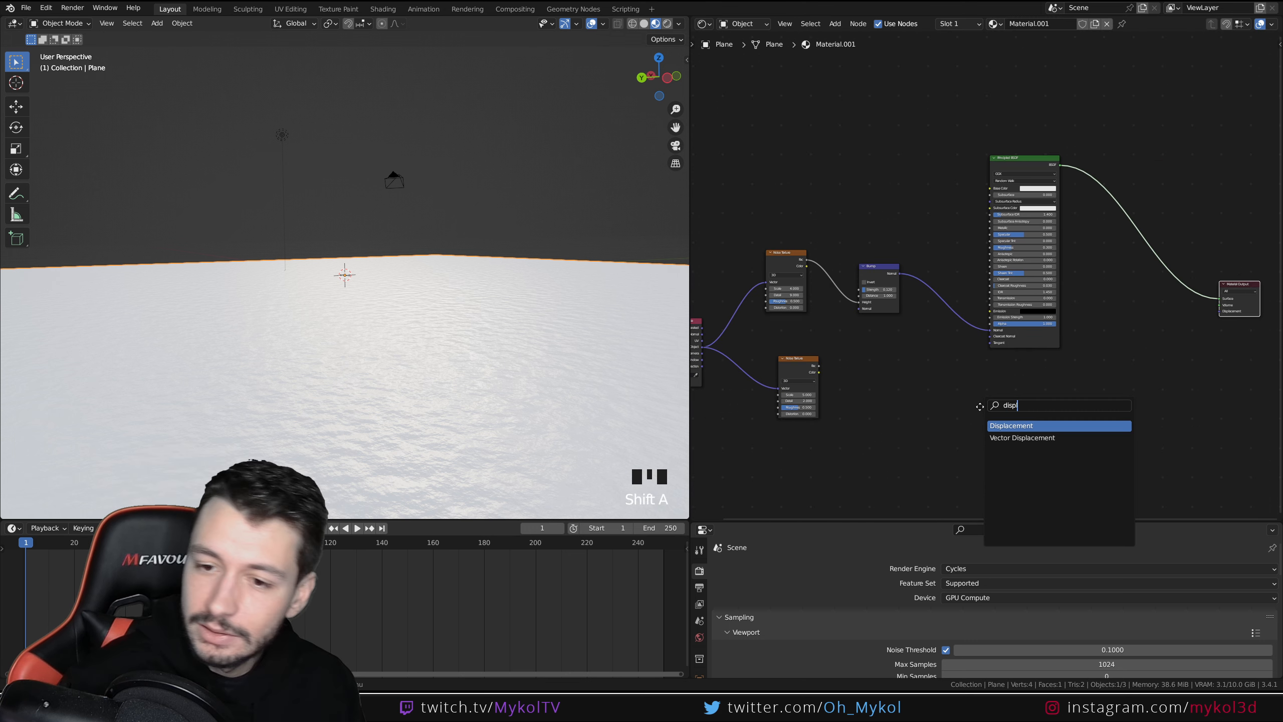
key("Return")
left_click(982, 402)
scroll(925, 410, "up", 2)
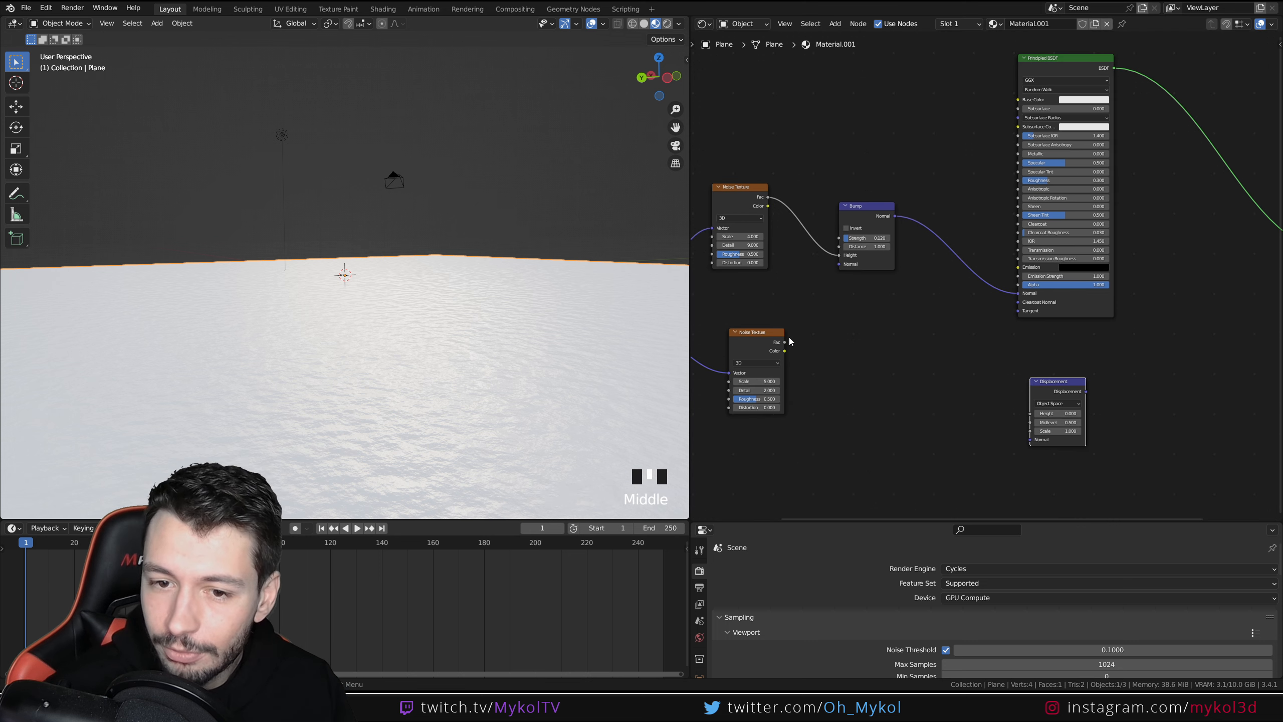
Step: Connect the lower Noise Texture's Fac to the Displacement node's Height, and its Displacement output to the Material Output's Displacement input
left_click_drag(784, 349, 1032, 413)
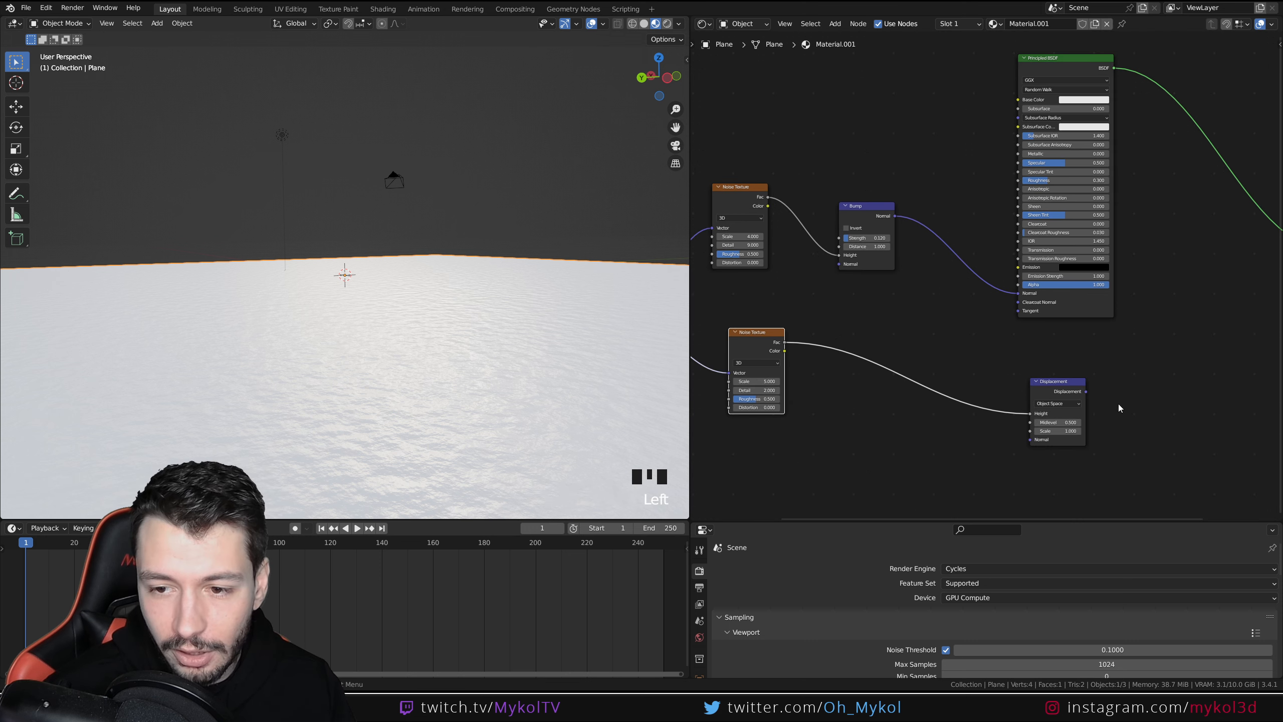
middle_click_drag(1117, 407, 969, 398)
left_click_drag(942, 389, 1188, 266)
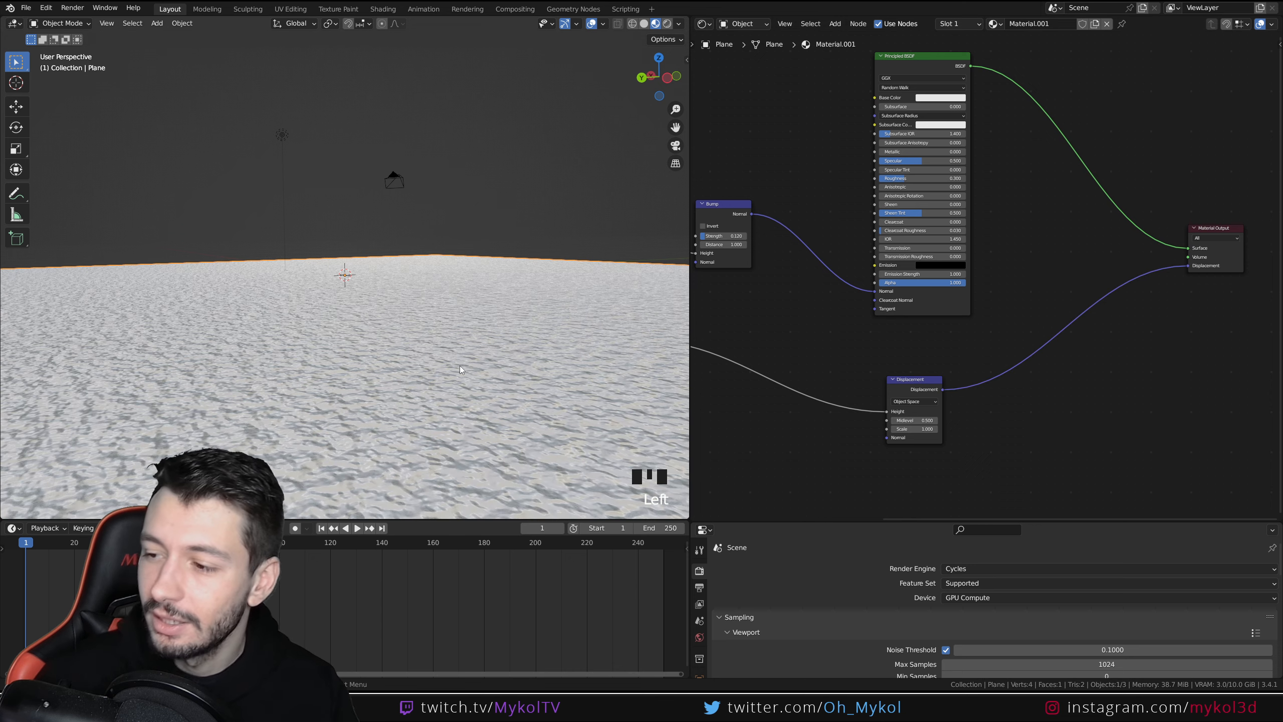
Step: Preview the lower Noise Texture directly on the plane and disconnect the Displacement node from the Material Output
middle_click_drag(803, 354, 972, 366)
middle_click_drag(828, 338, 916, 330)
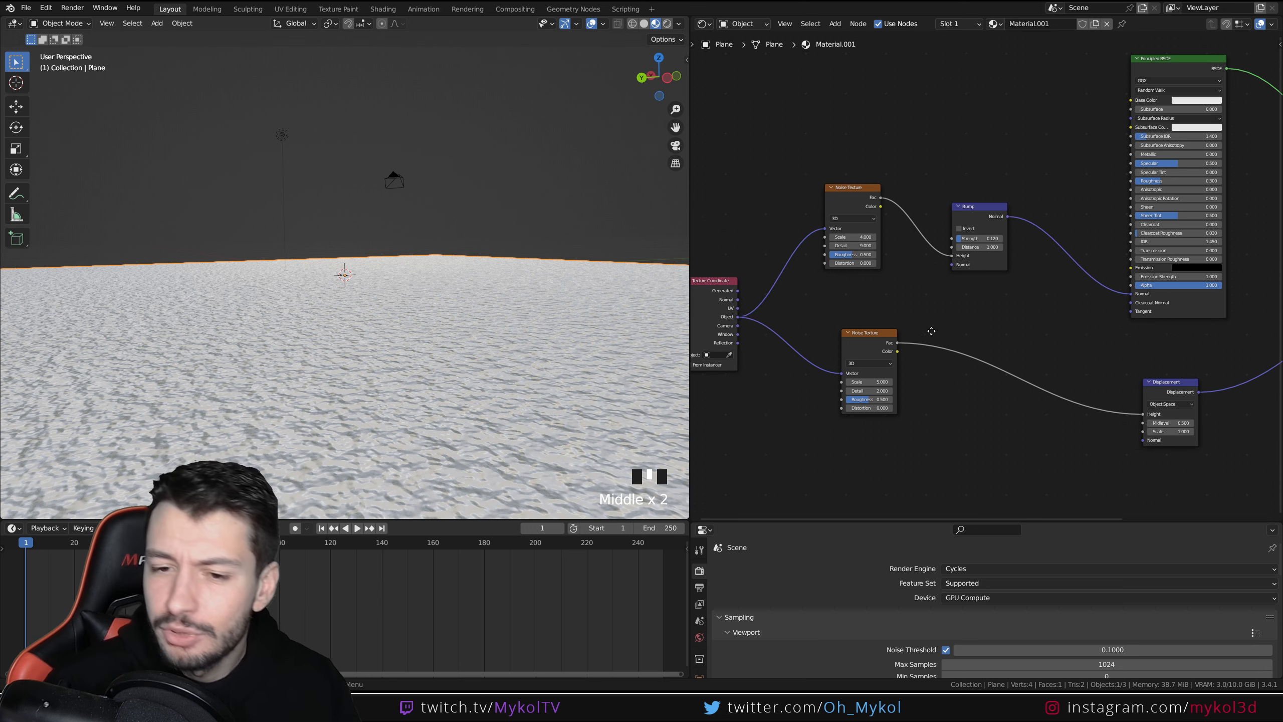
left_click(870, 342, "ctrl+shift")
scroll(372, 358, "down", 6)
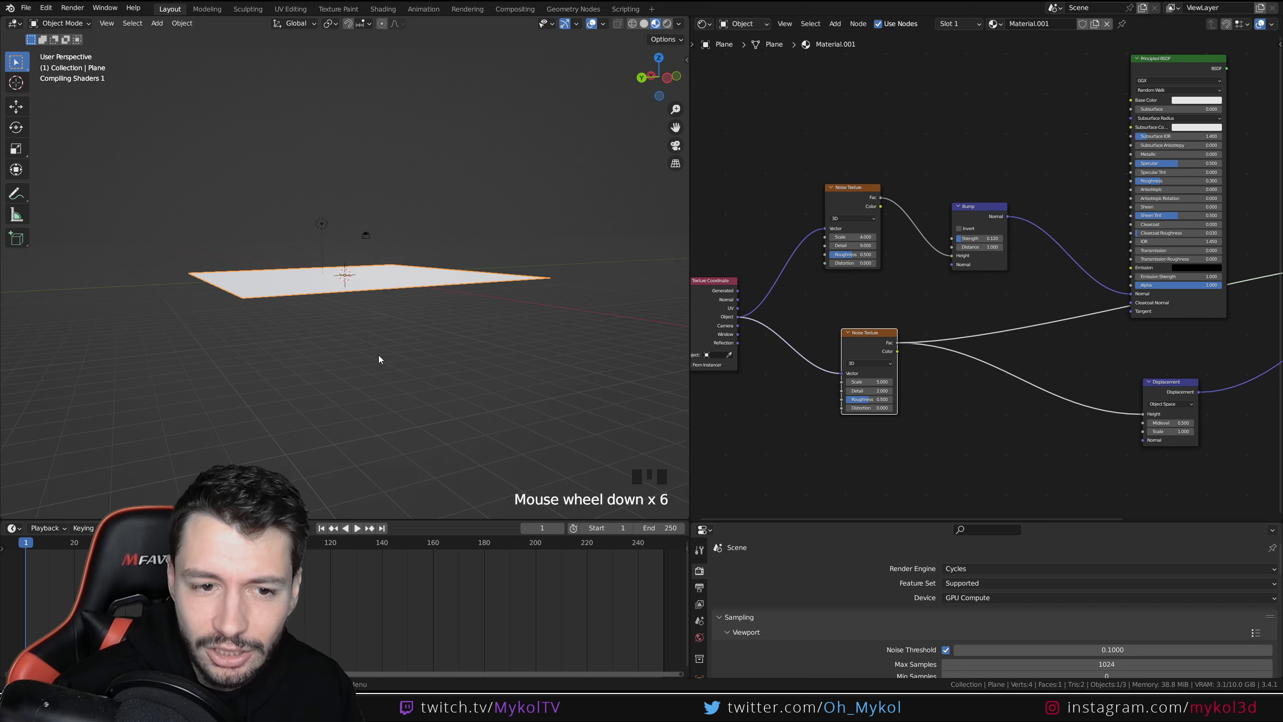
middle_click_drag(379, 355, 631, 319)
scroll(415, 376, "up", 4)
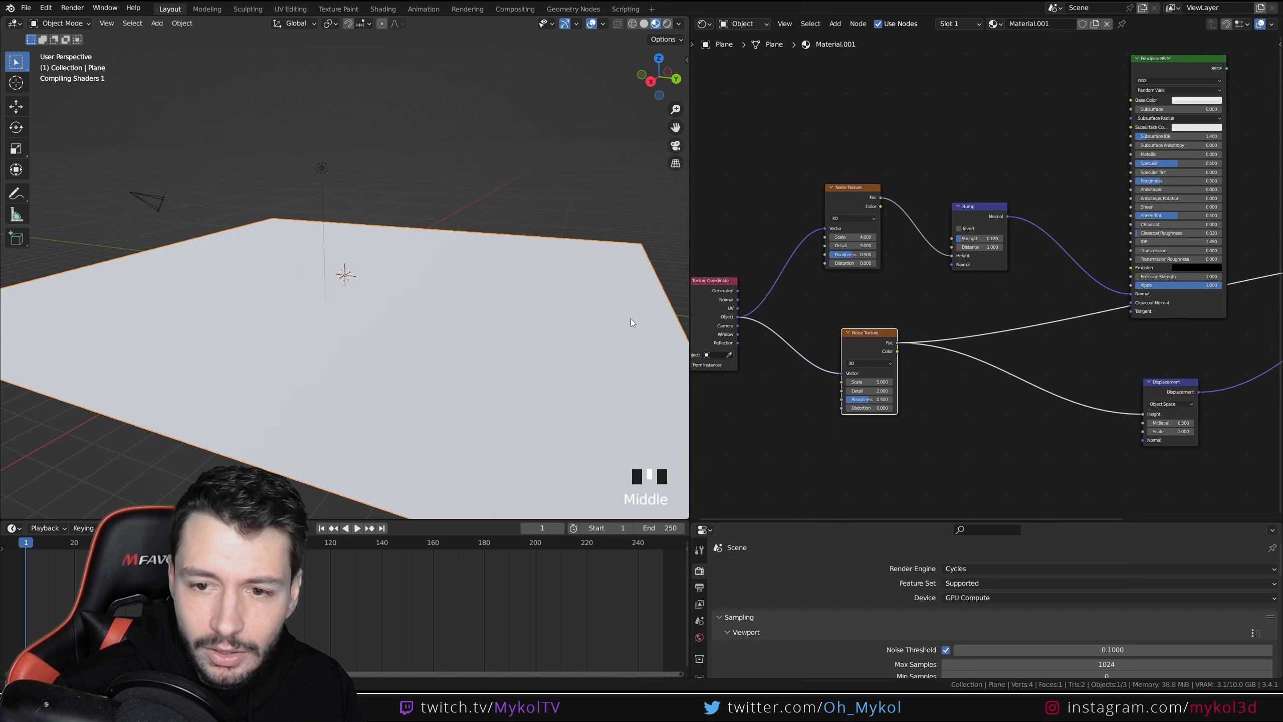
scroll(377, 311, "down", 5)
middle_click_drag(1036, 324, 797, 344)
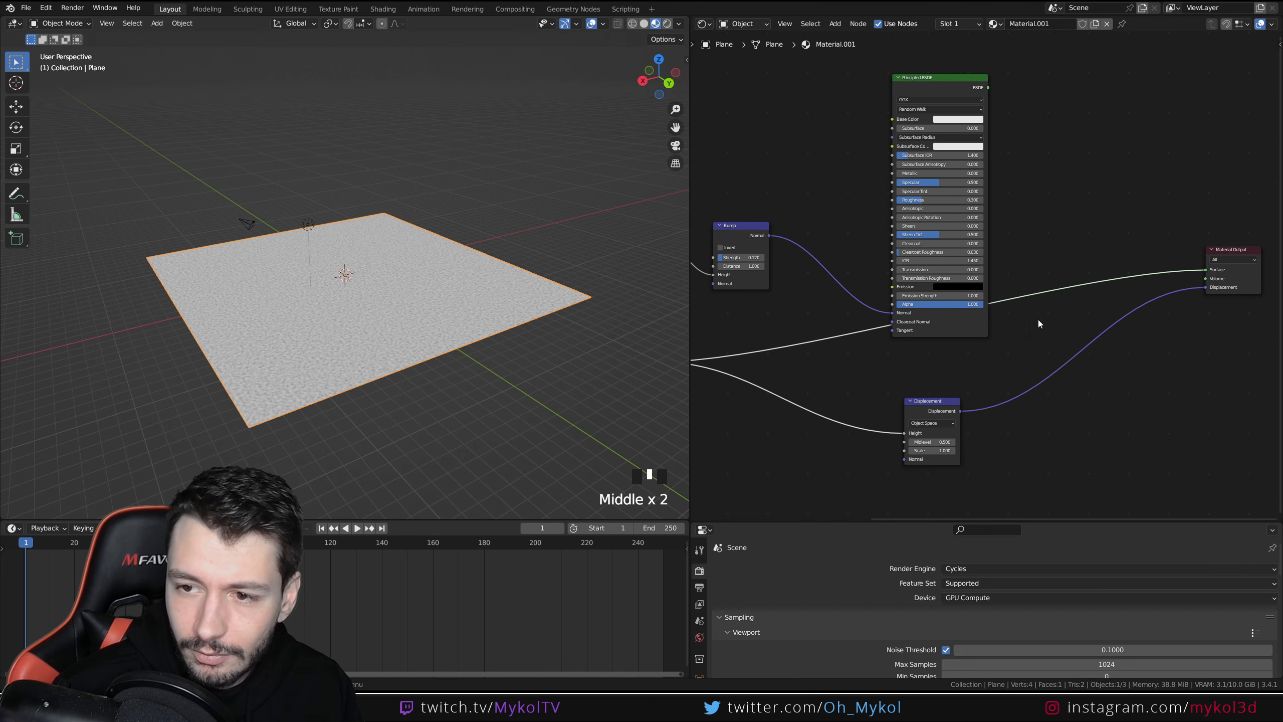
left_click_drag(1205, 288, 1198, 303)
middle_click_drag(384, 334, 352, 338)
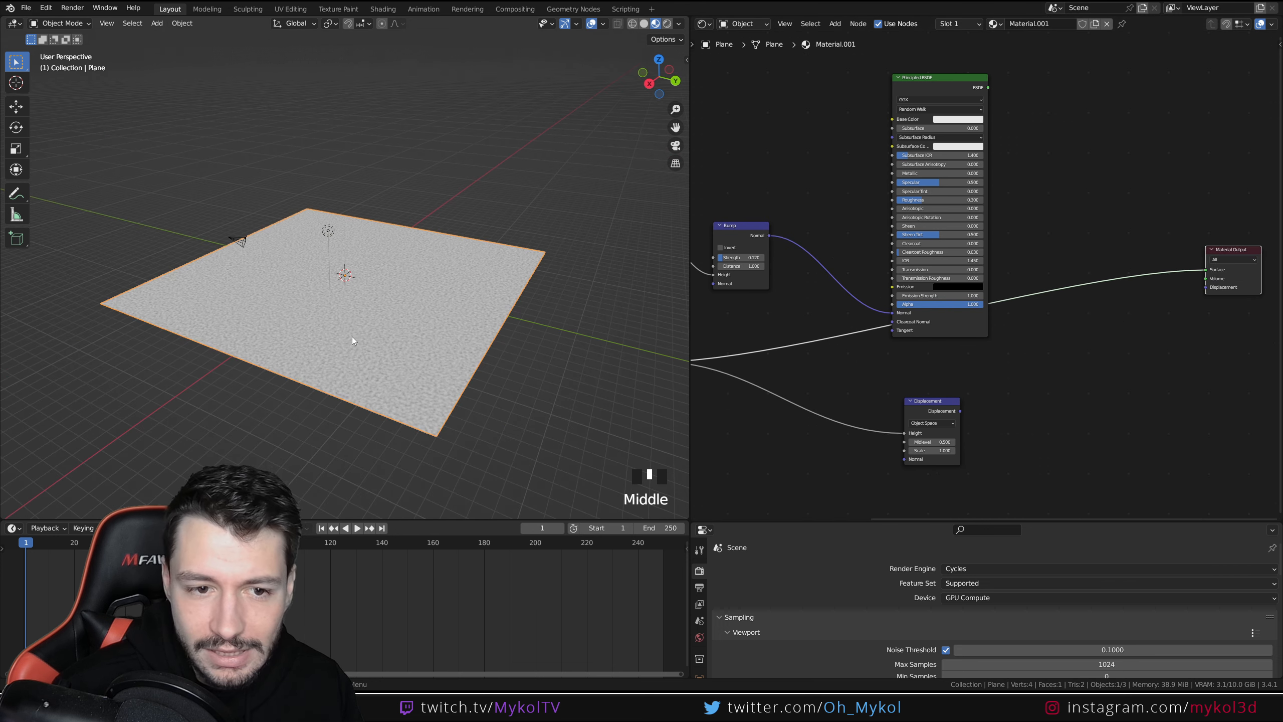
scroll(352, 337, "up", 4)
Step: Try a Scale of 2.7 on the lower Noise Texture and settle on a Scale of 0.6
middle_click_drag(829, 375, 1048, 367)
scroll(820, 350, "up", 3)
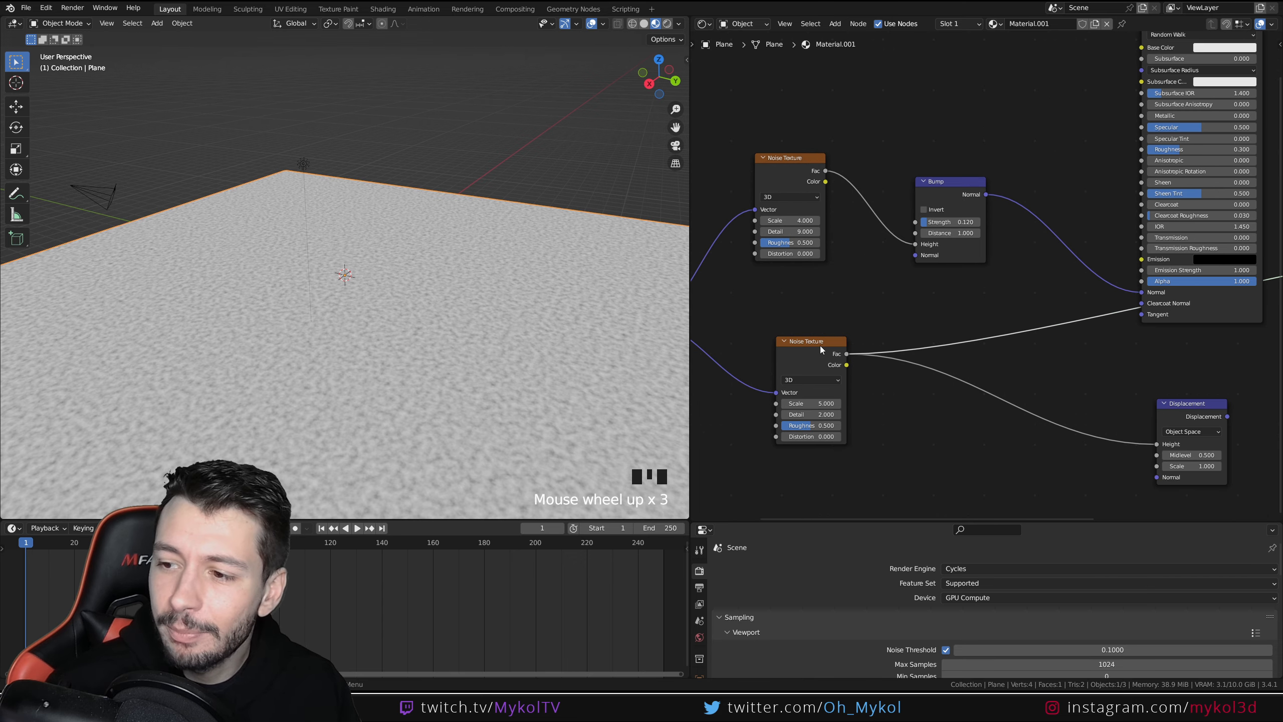
middle_click_drag(430, 356, 451, 355)
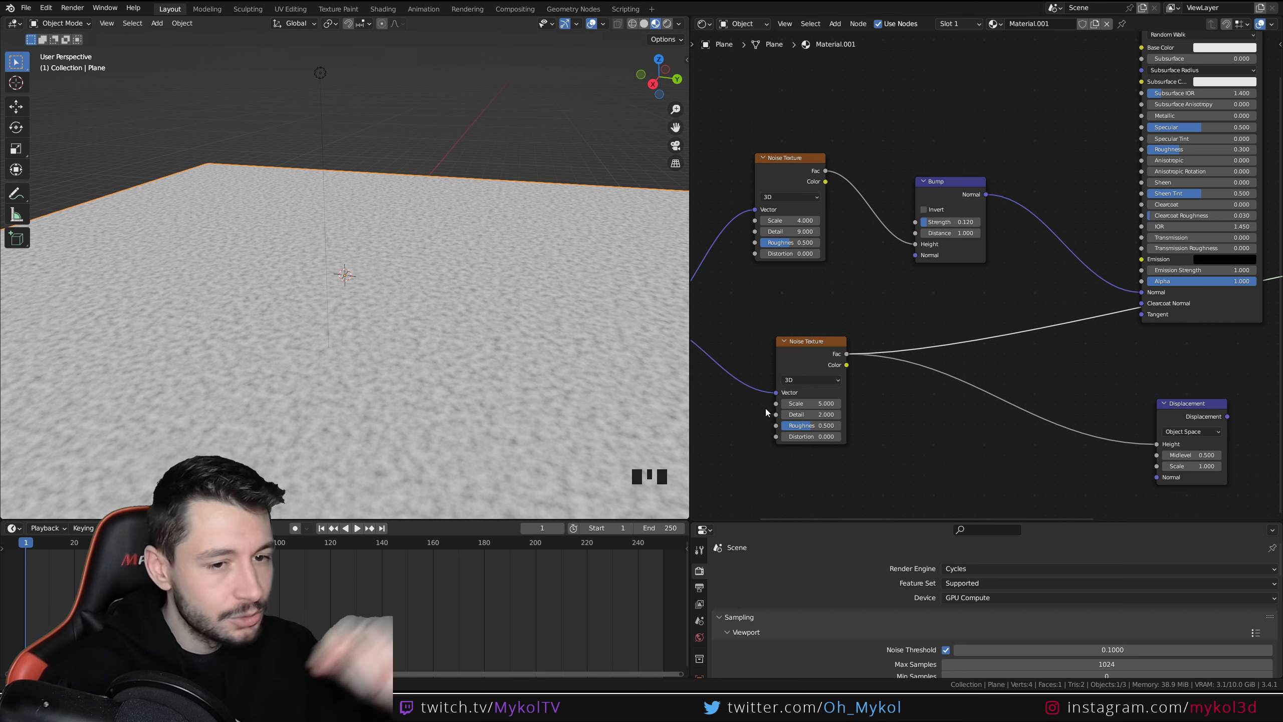
left_click(807, 404)
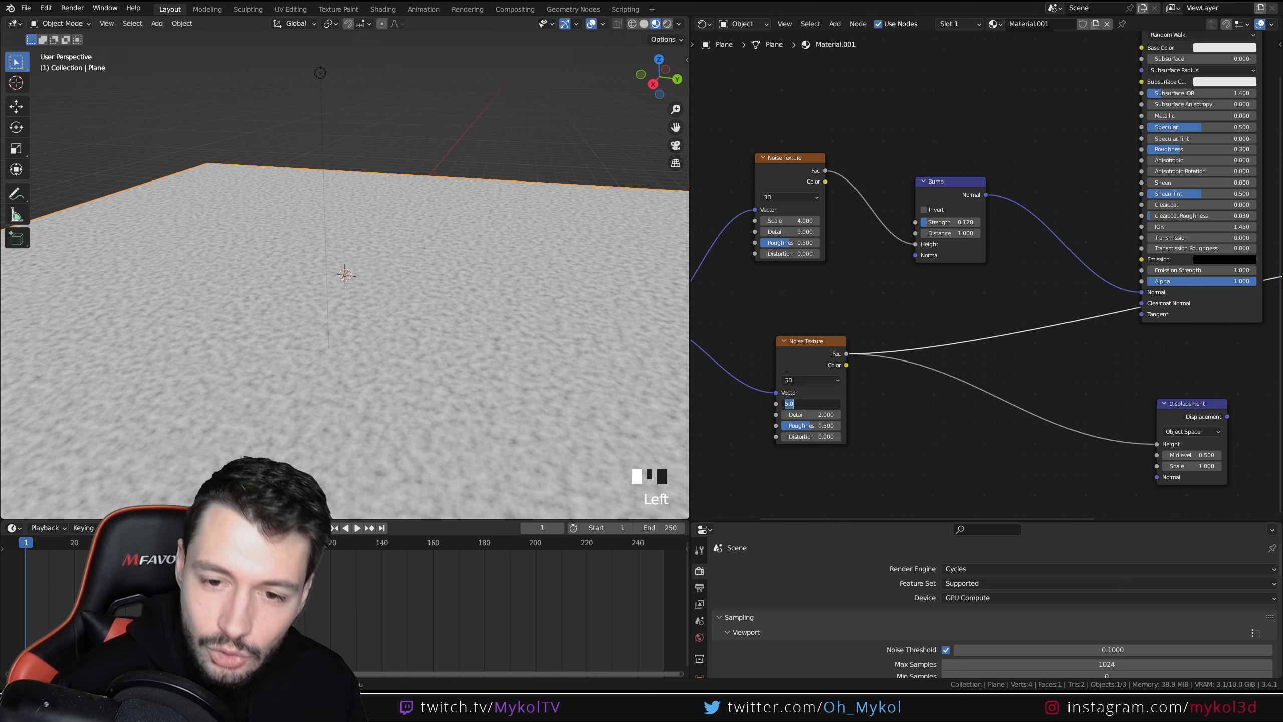
type("2.7")
key("Return")
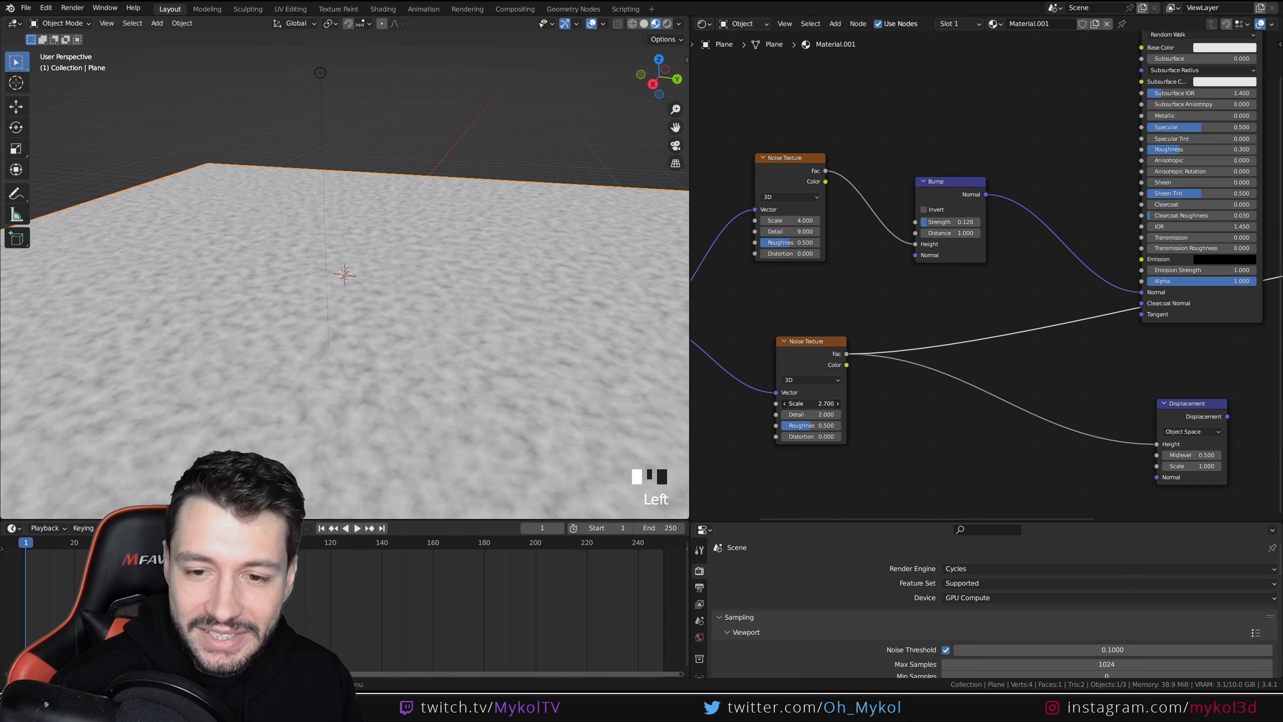
left_click_drag(808, 403, 797, 403)
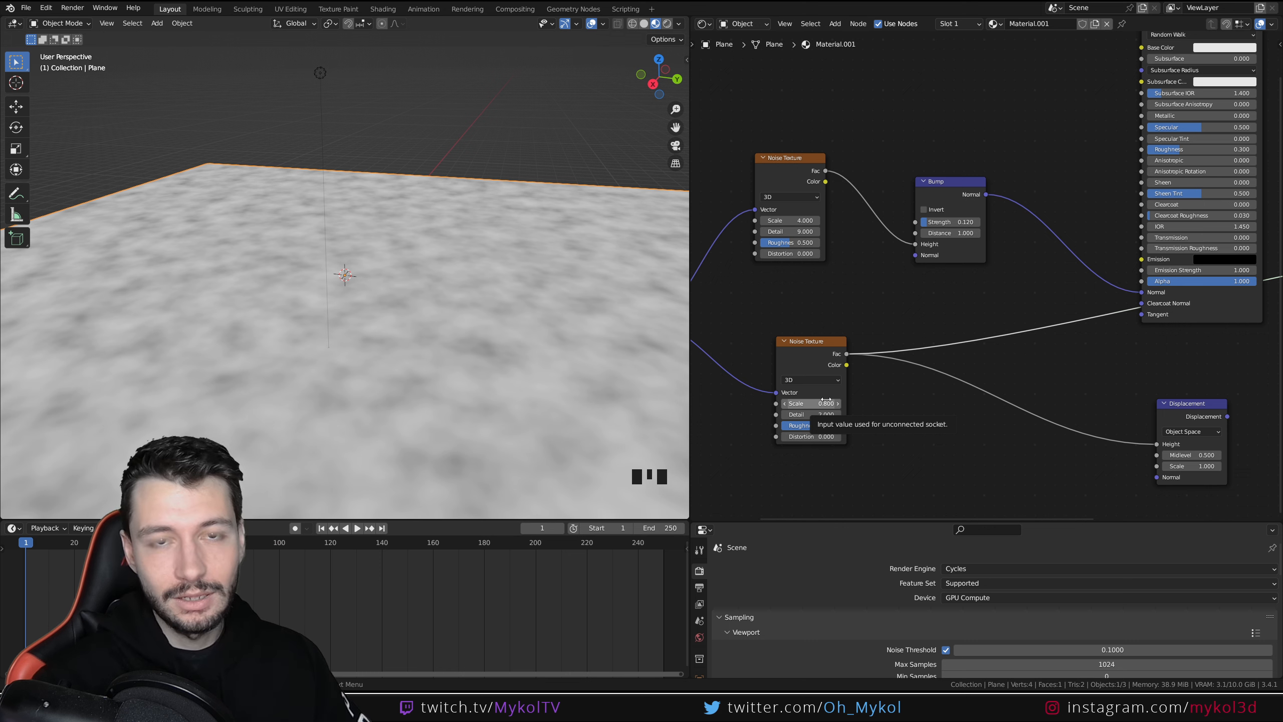
mouse_move(826, 403)
left_mouse_down()
mouse_move(808, 403)
mouse_move(823, 399)
left_mouse_up()
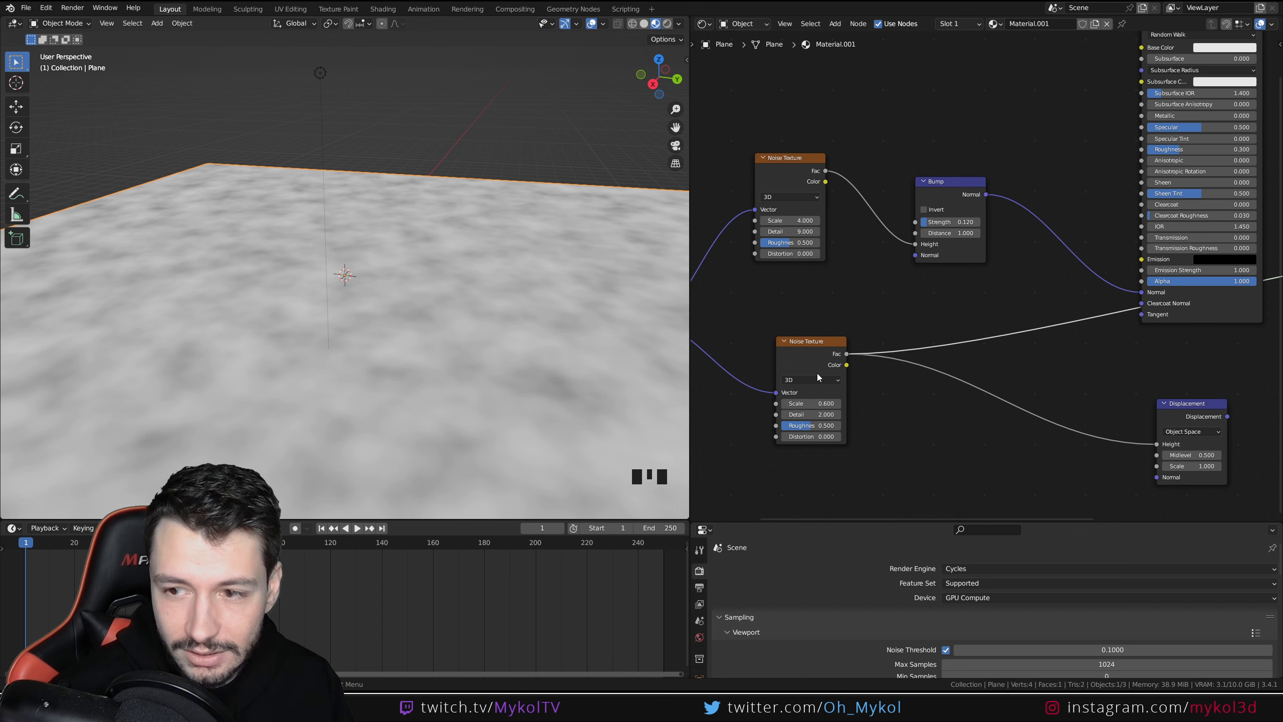
Step: Set the lower Noise Texture's Detail to 2.8, Roughness to 0.458 and Distortion to 0.6
left_click_drag(810, 415, 798, 414)
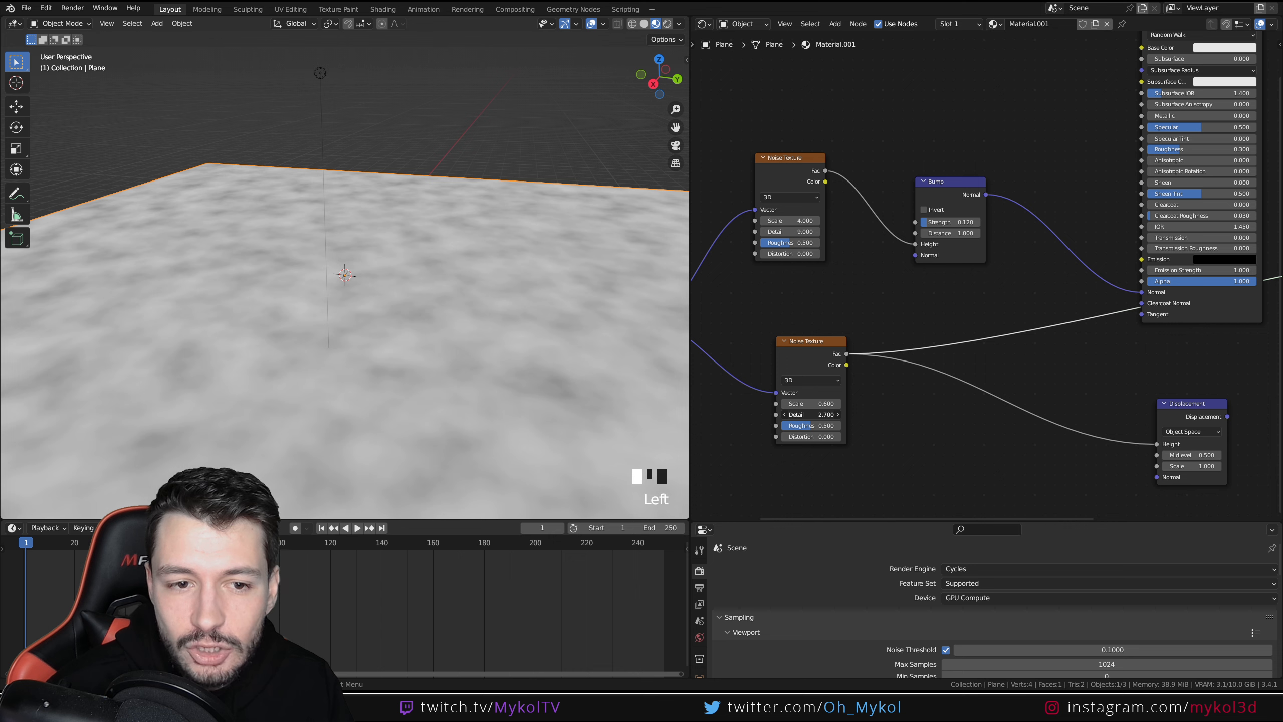
mouse_move(821, 414)
left_mouse_down()
mouse_move(797, 426)
mouse_move(829, 437)
left_mouse_up()
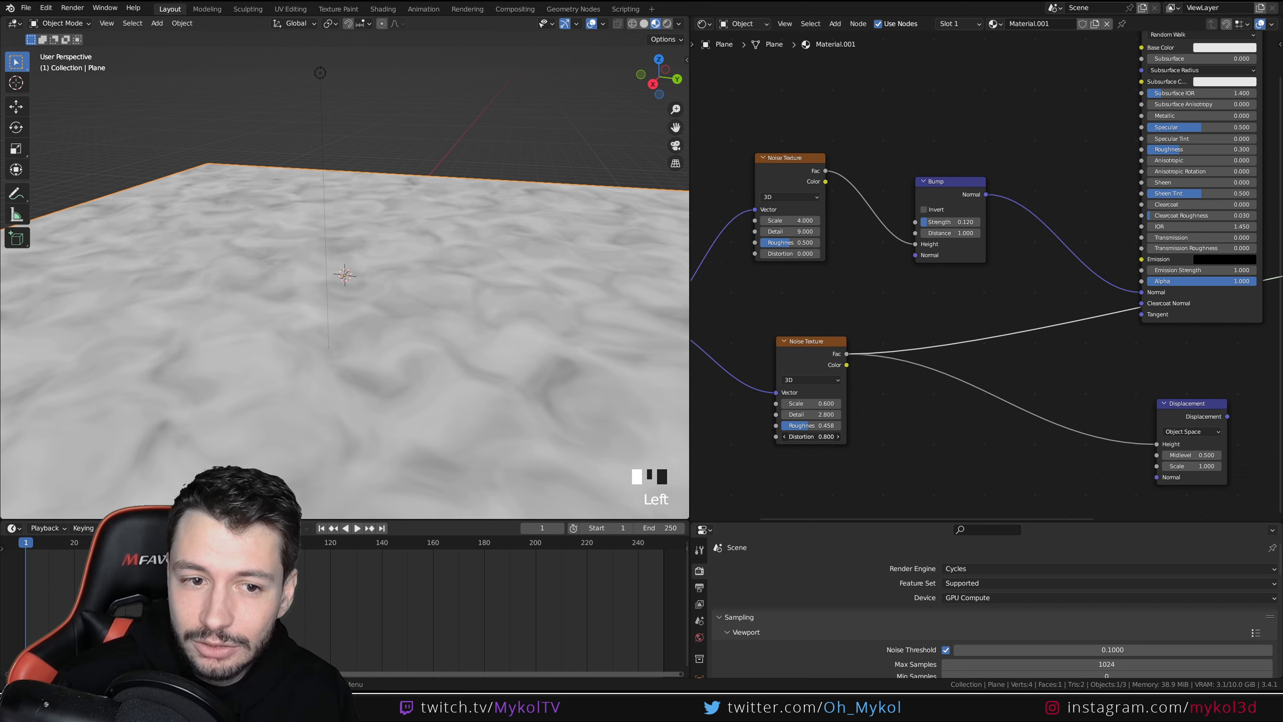
left_click(813, 438)
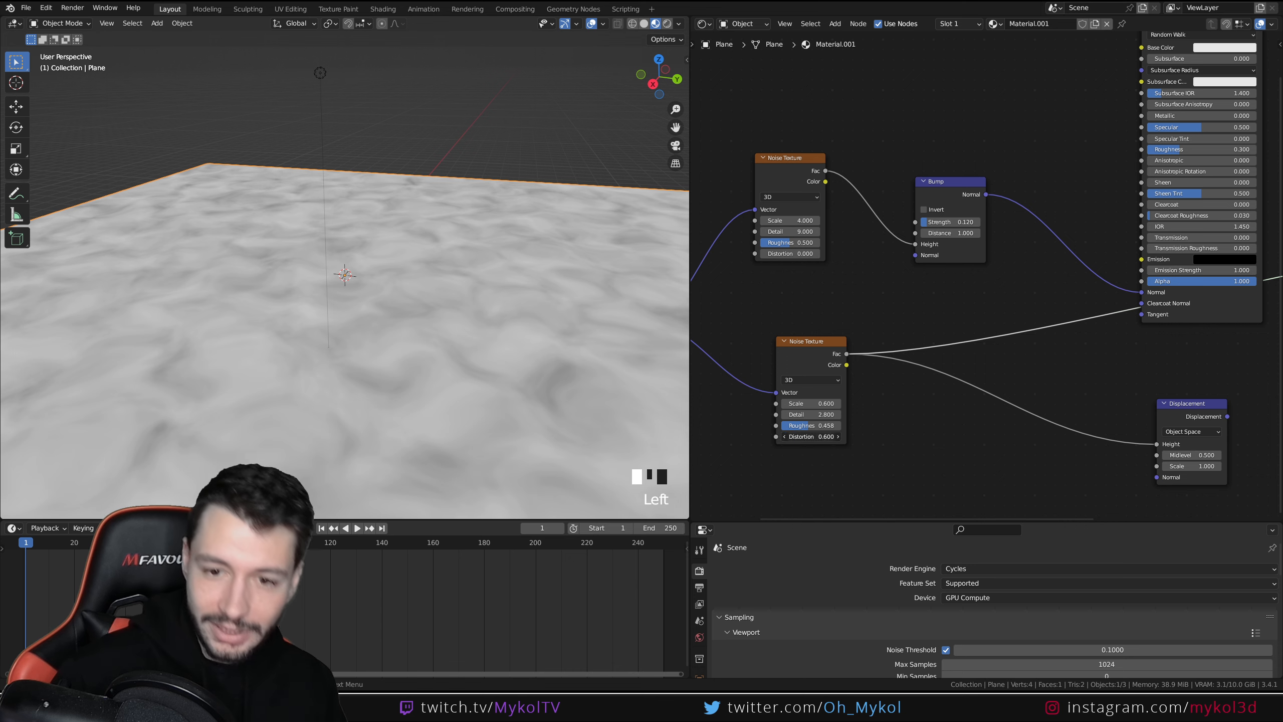
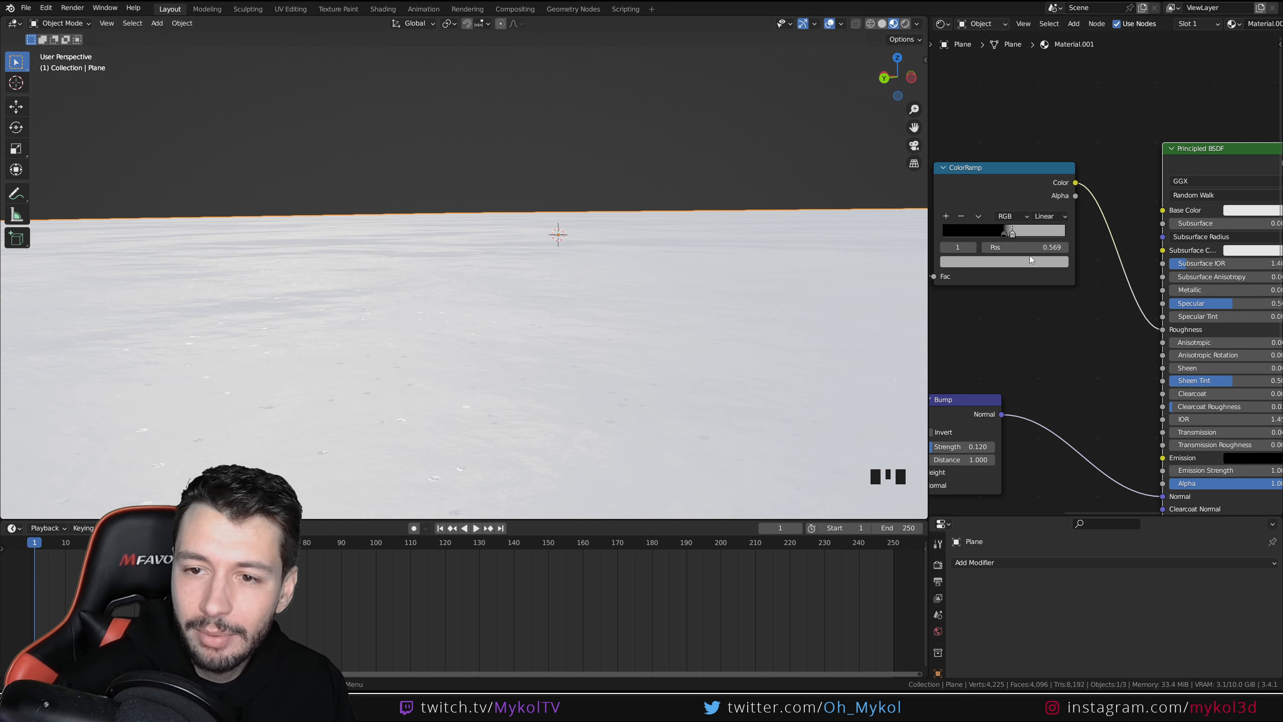
Step: Switch the viewport to rendered shading and examine the displaced plane's surface from close up and farther away
left_click(1005, 261)
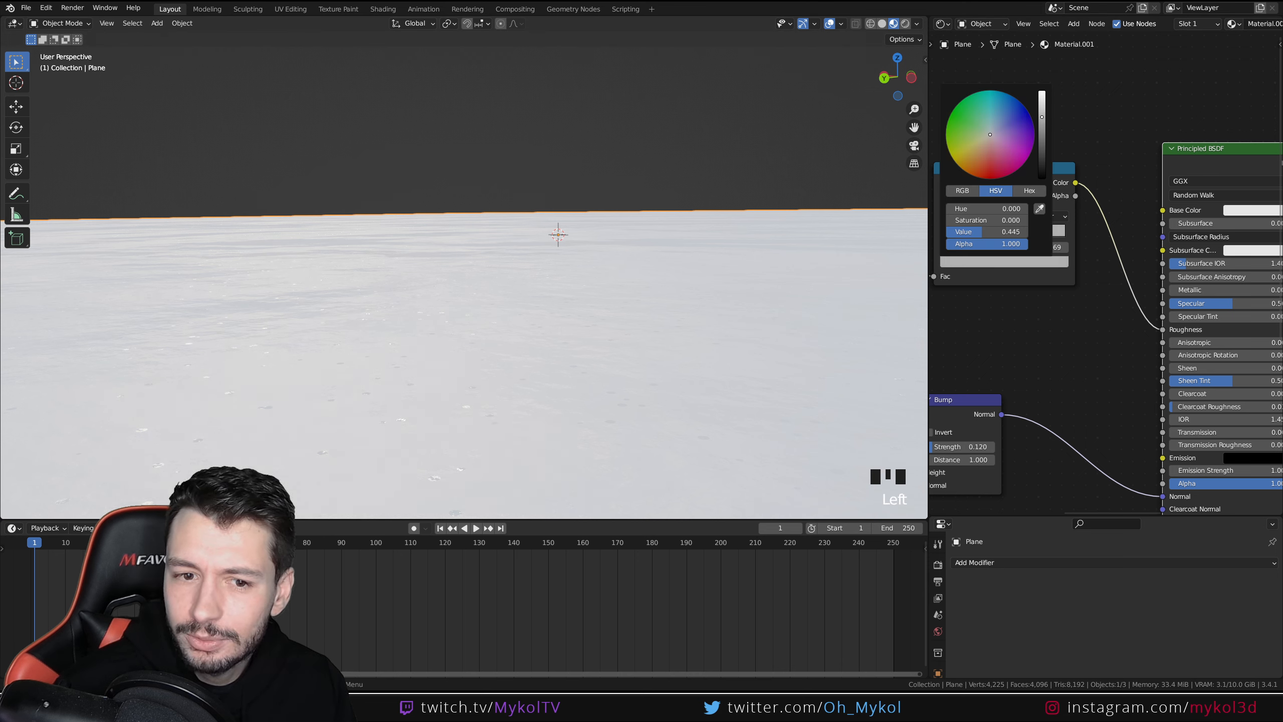
scroll(507, 323, "down", 3)
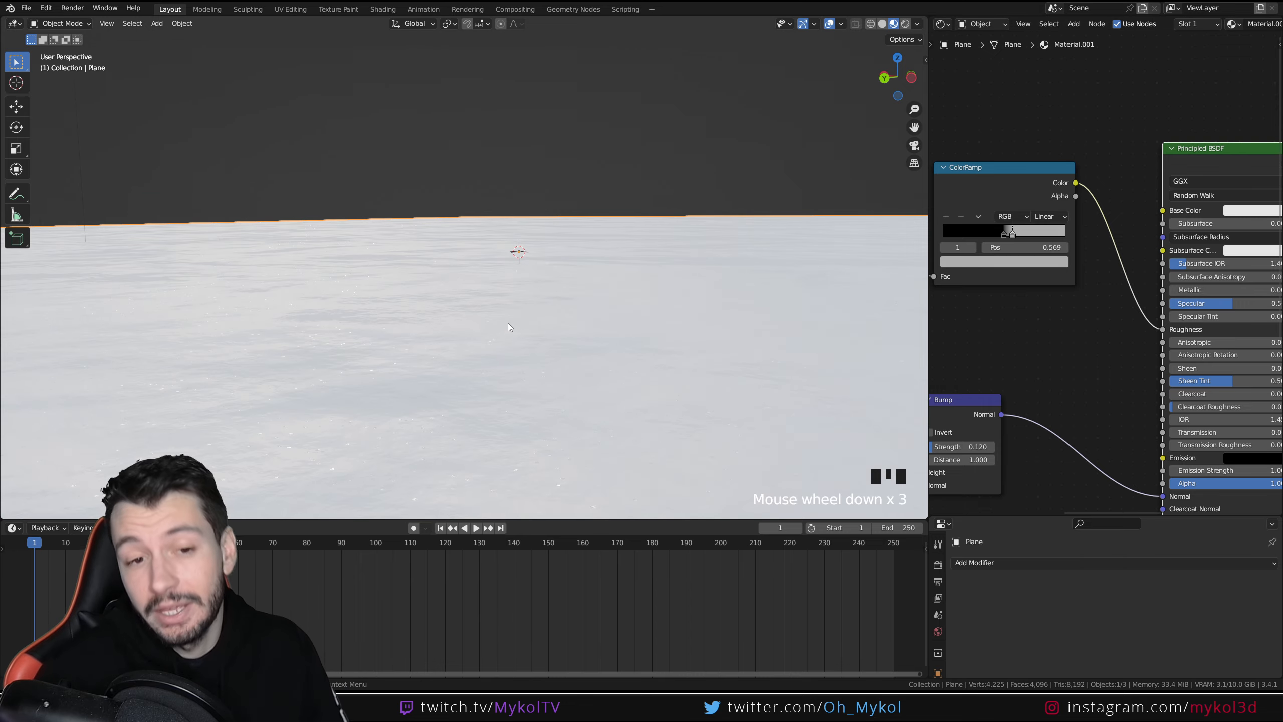
middle_click_drag(507, 323, 524, 334)
middle_click_drag(680, 247, 699, 237)
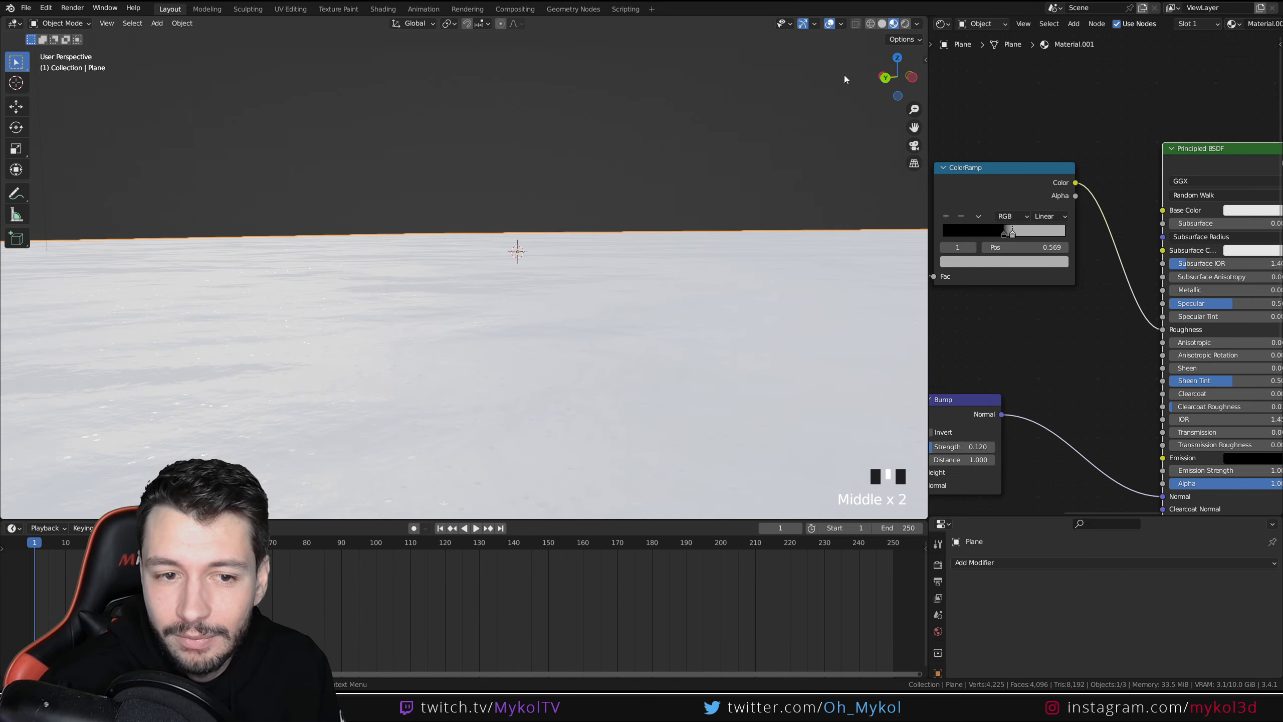
left_click(906, 23)
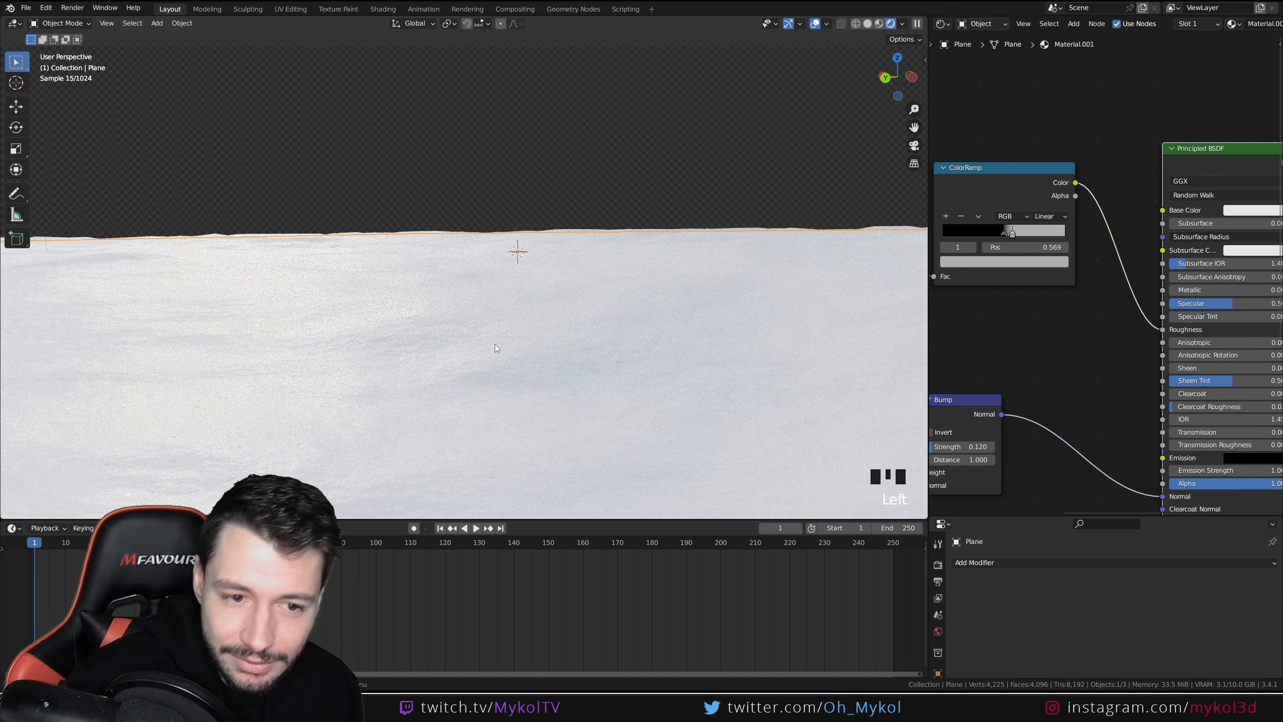
middle_click_drag(451, 324, 207, 350, "shift")
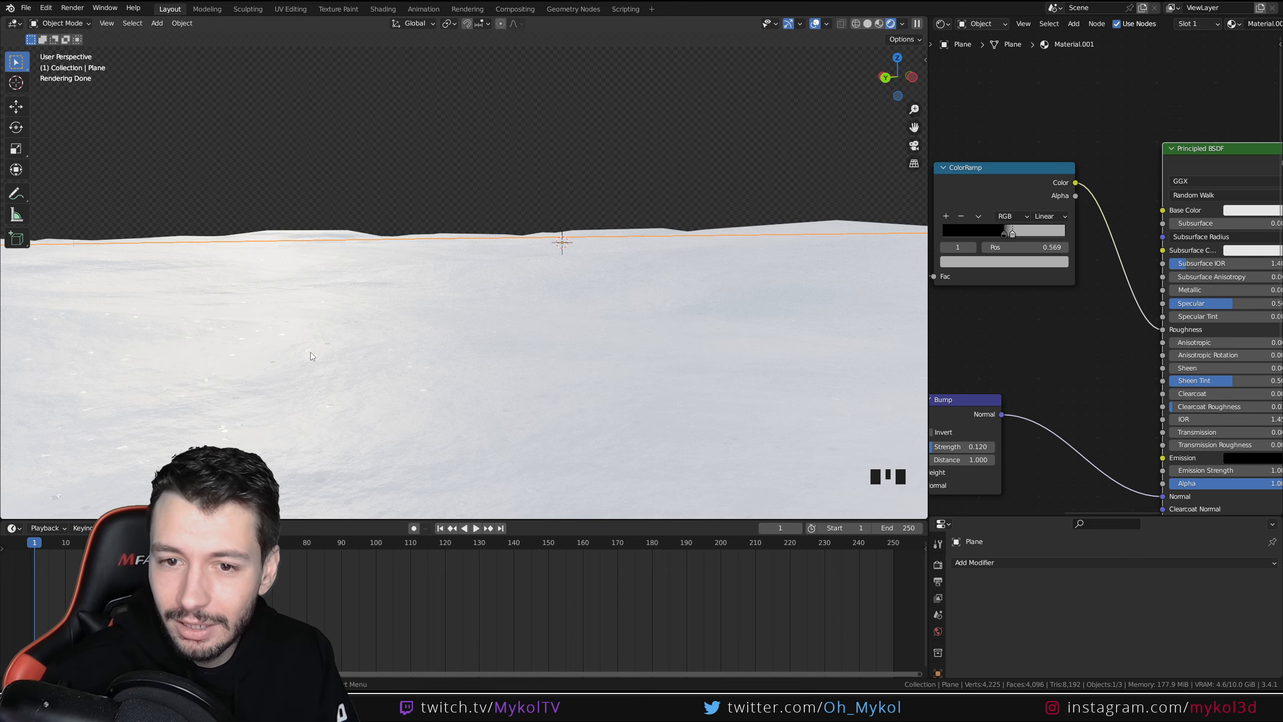
scroll(360, 373, "down", 4)
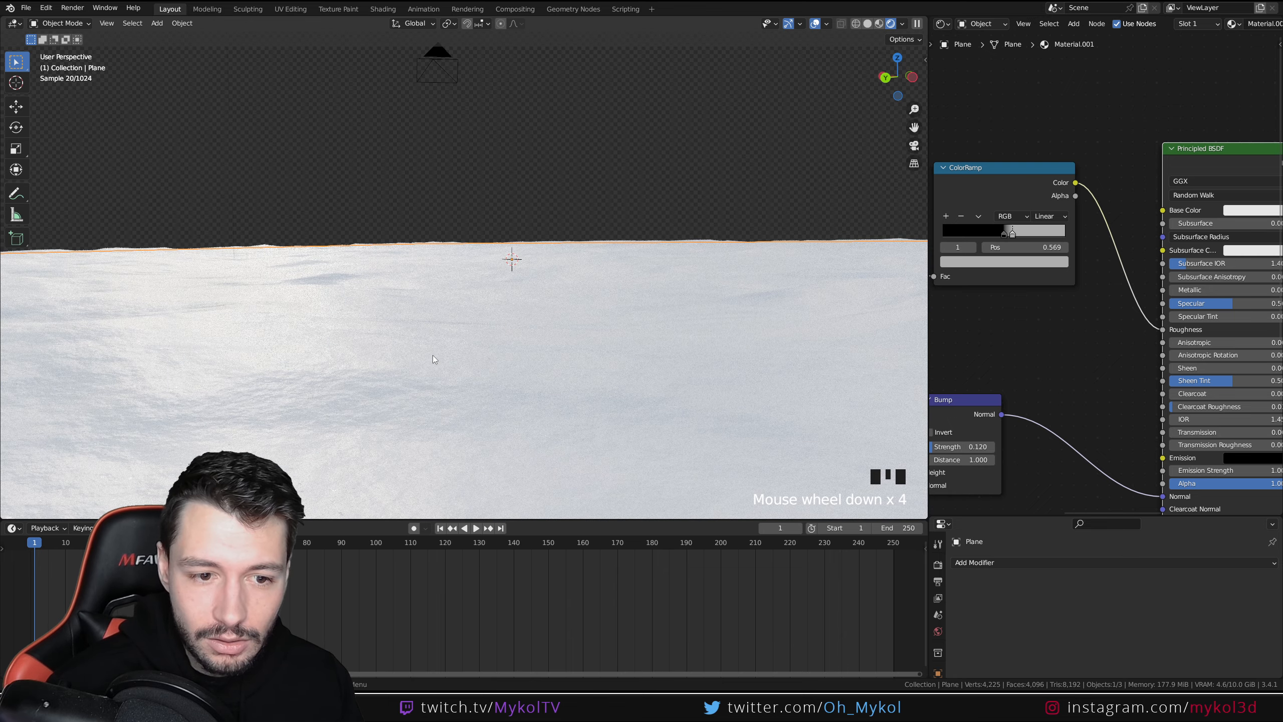
scroll(539, 314, "down", 2)
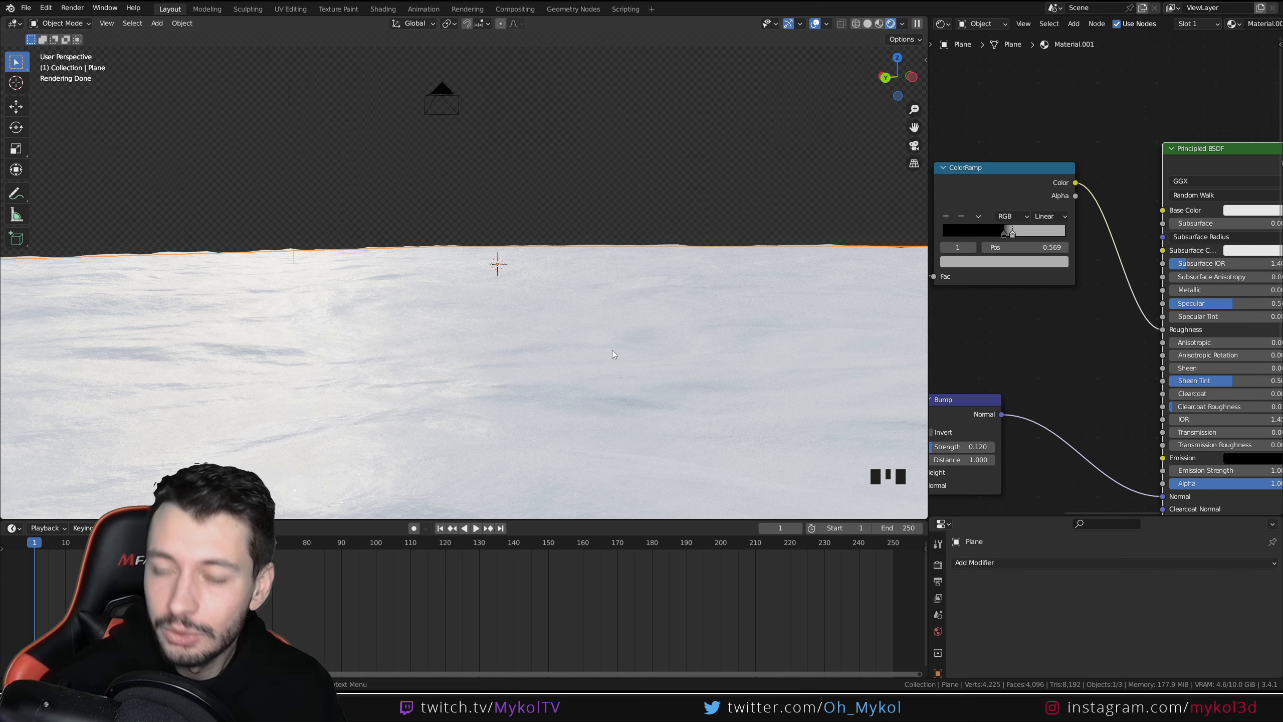
scroll(515, 334, "down", 2)
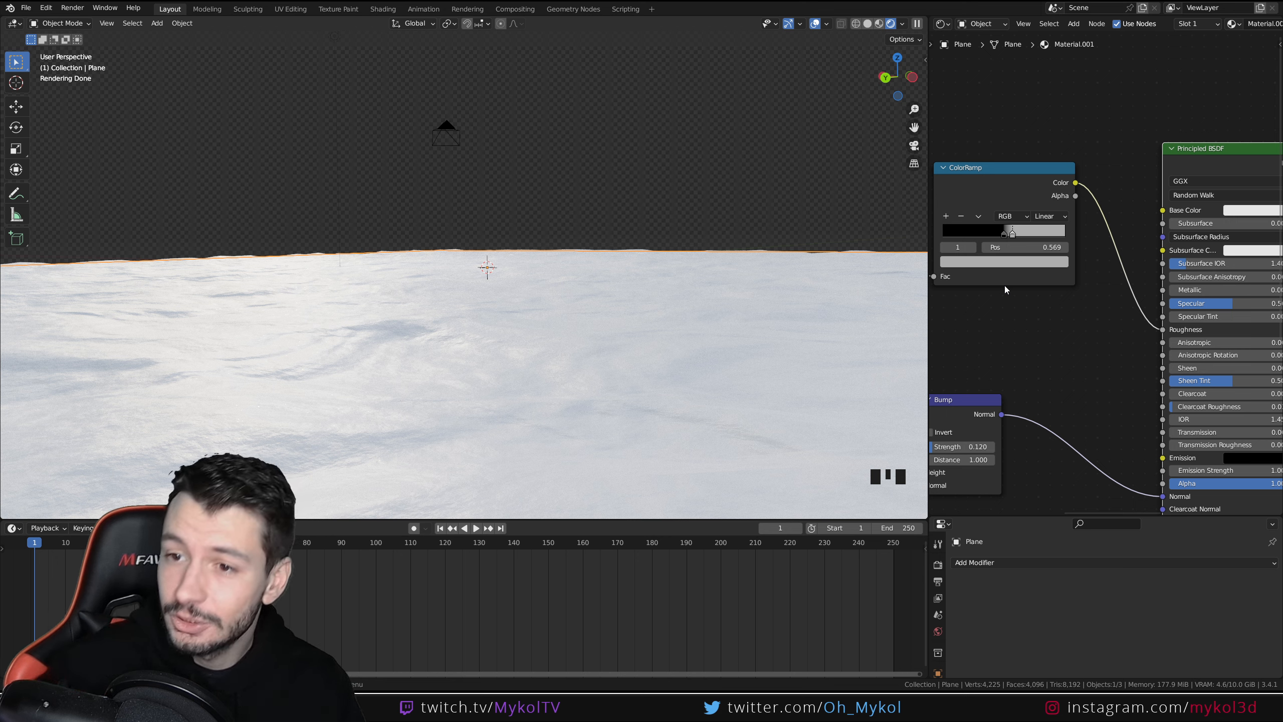
Step: Tint the Principled BSDF's Base Color very slightly blue
middle_click_drag(1218, 228, 1056, 271)
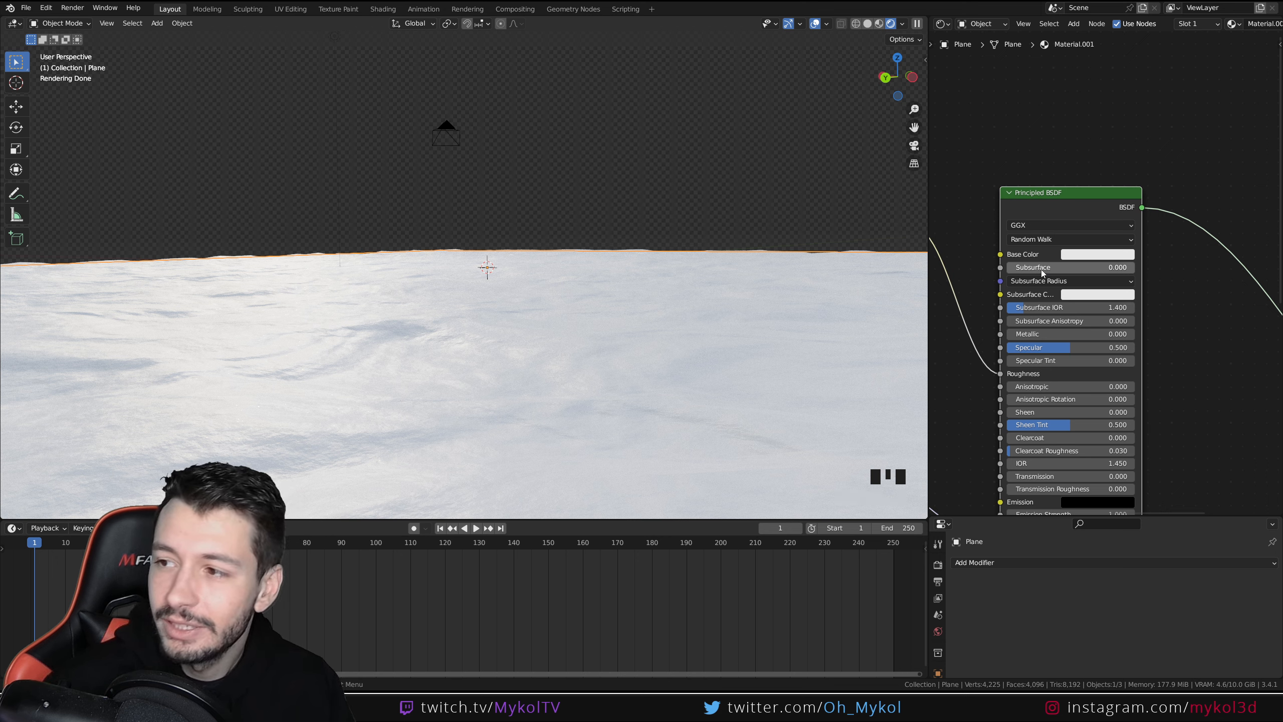
left_click(1077, 255)
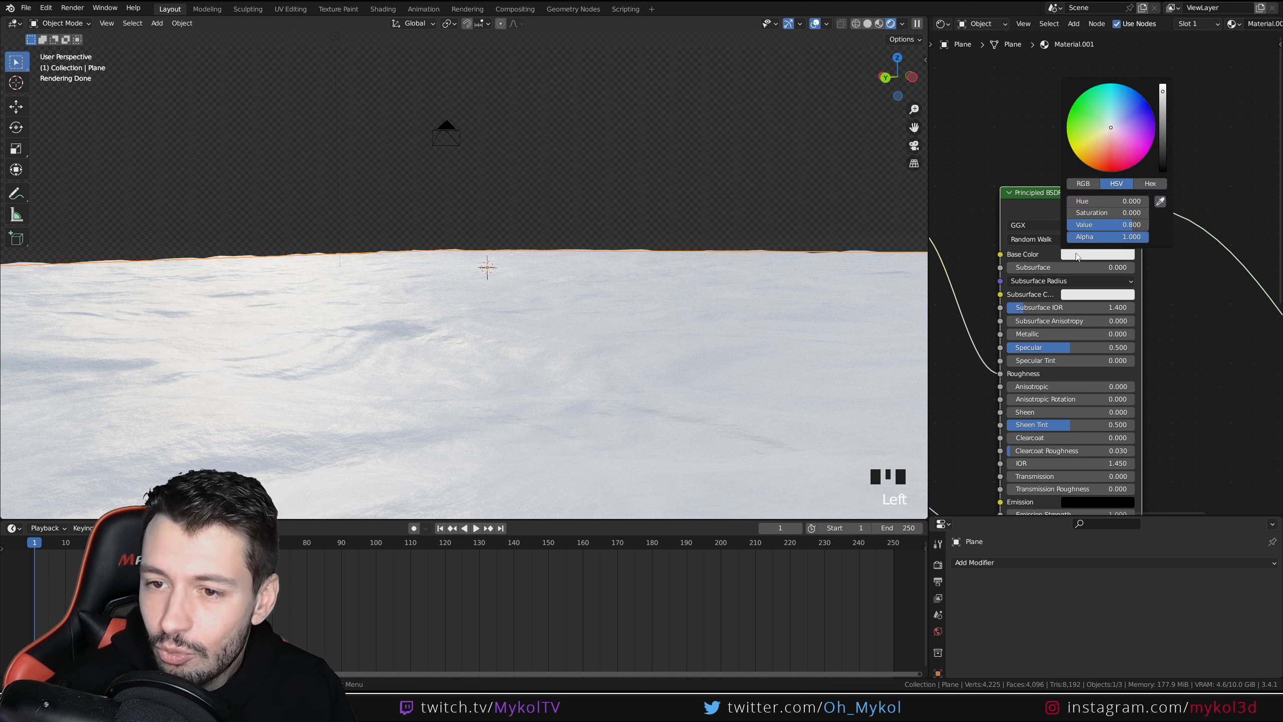
left_click(1112, 127)
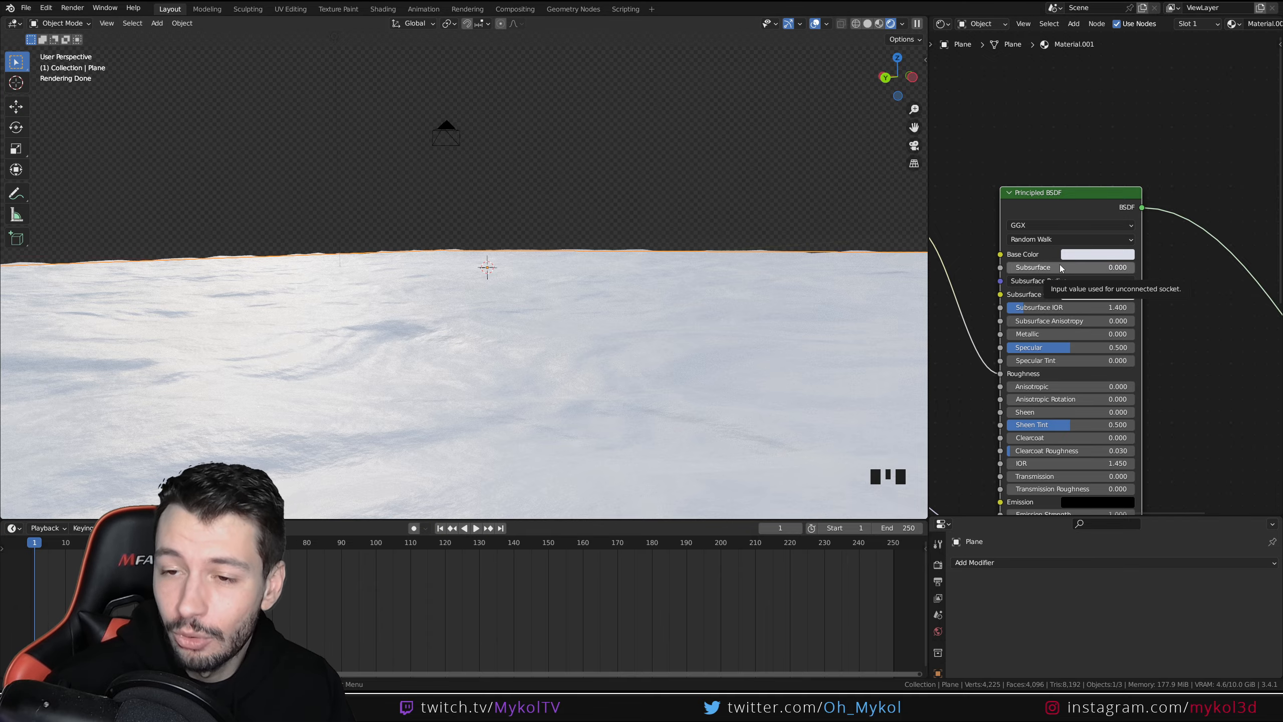
Step: Set the Principled BSDF's Subsurface to 1 and give its Subsurface Color a light blue with about 0.6 saturation
left_click(1062, 268)
type("1")
key("Return")
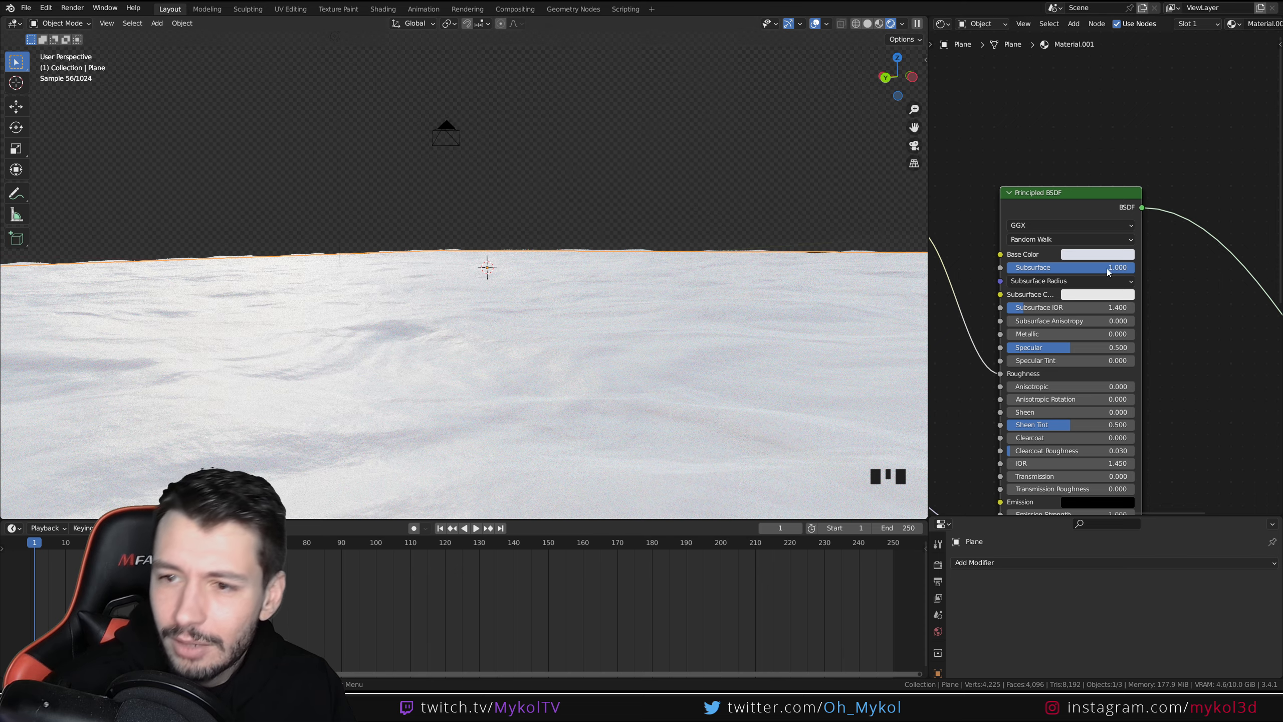
left_click(1086, 298)
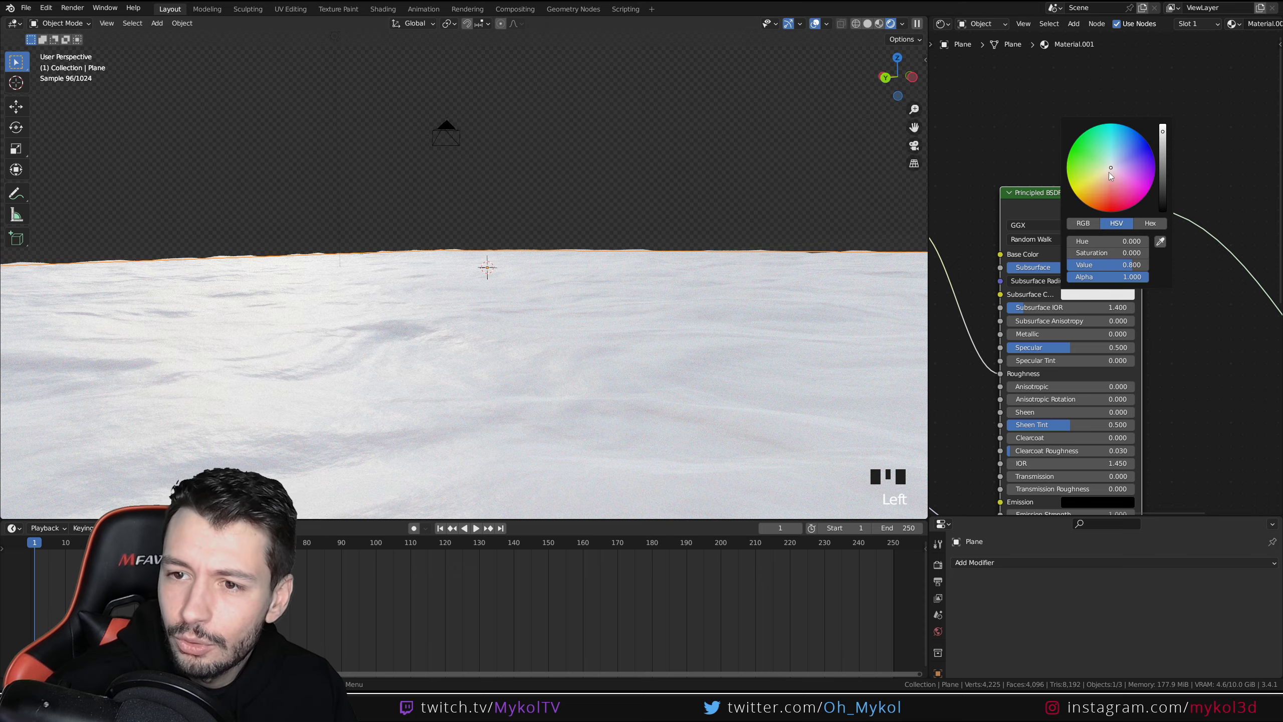
left_click(1116, 155)
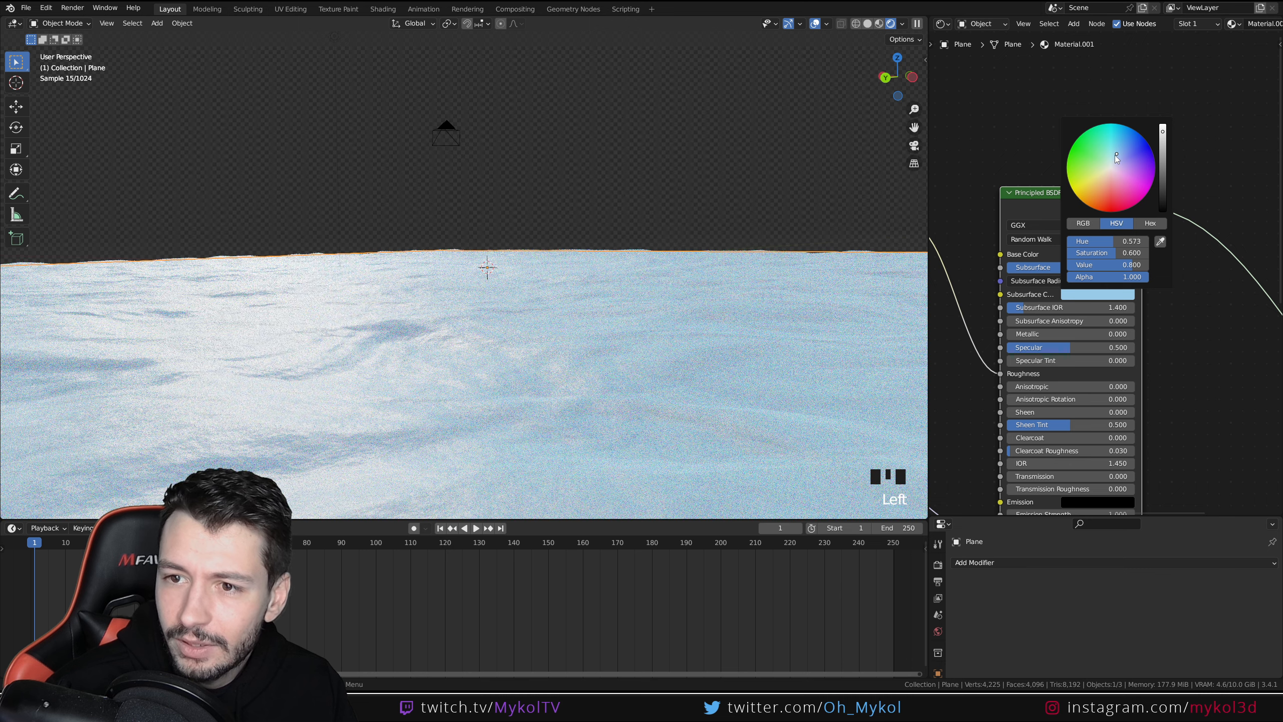
left_click_drag(1117, 154, 1116, 157)
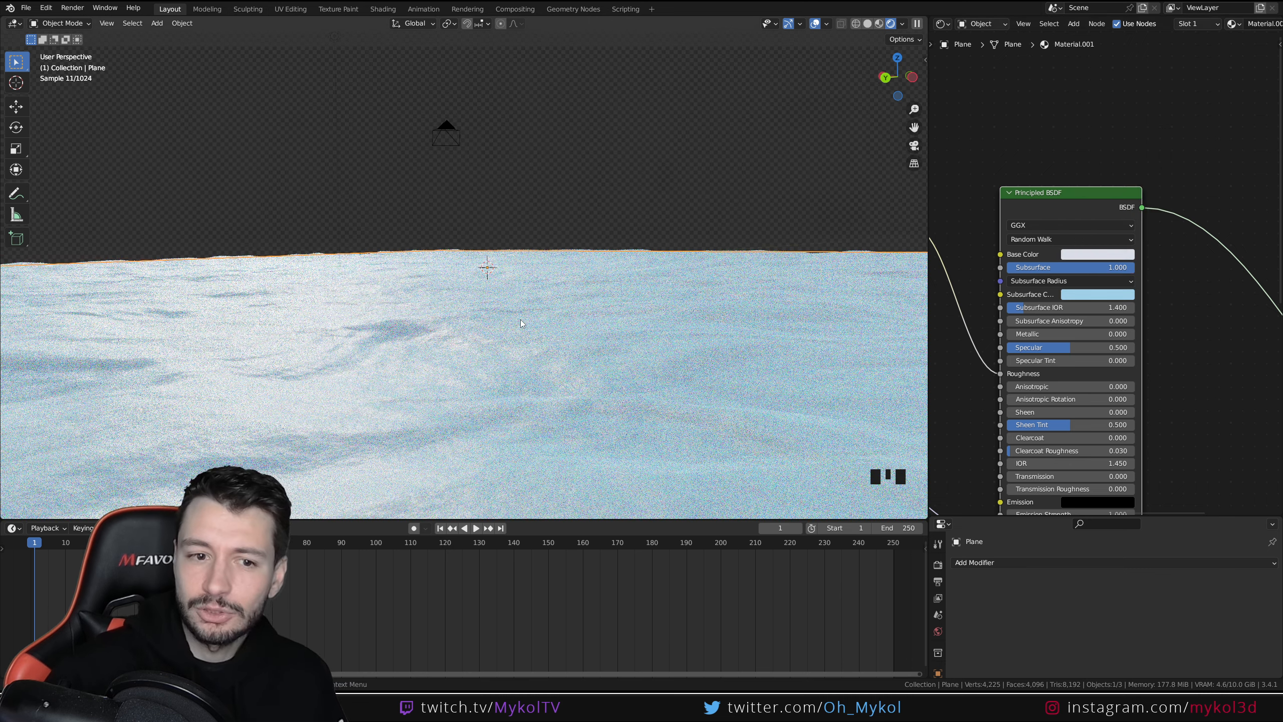
Step: Lower the Principled BSDF's Subsurface and settle on exactly 0.27
left_click_drag(1100, 266, 1040, 266)
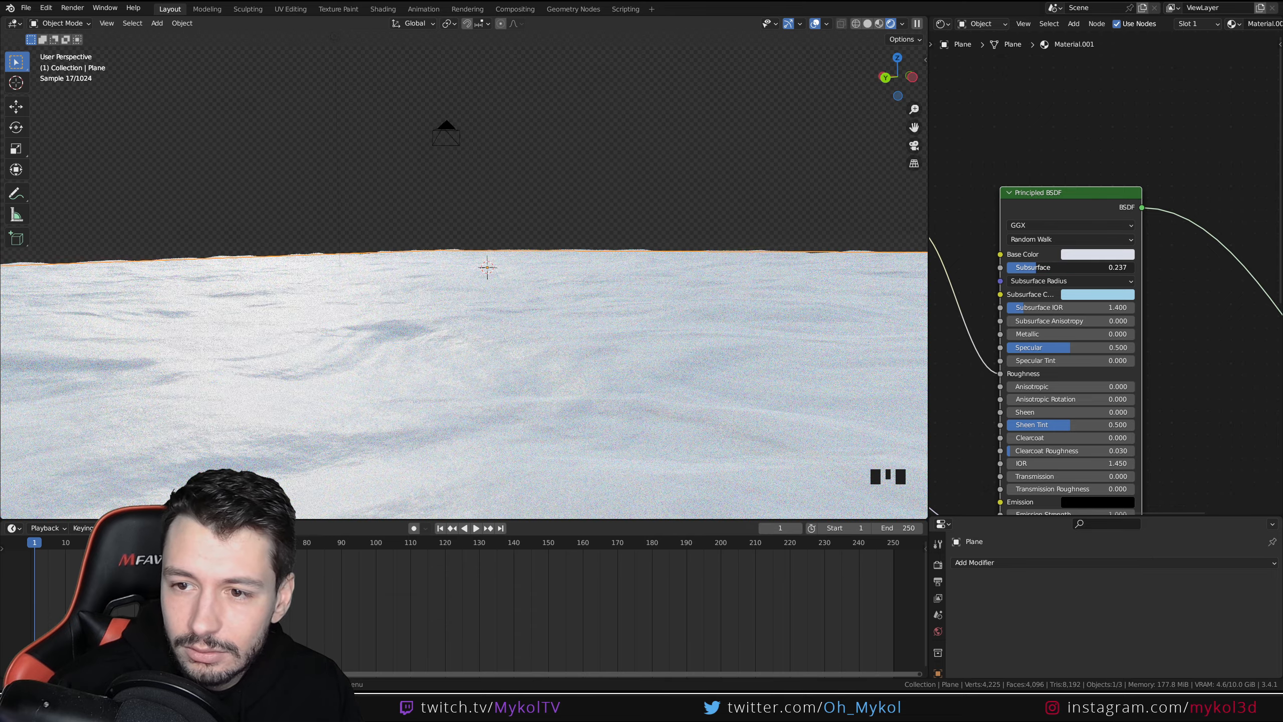
left_click_drag(1037, 267, 1040, 267)
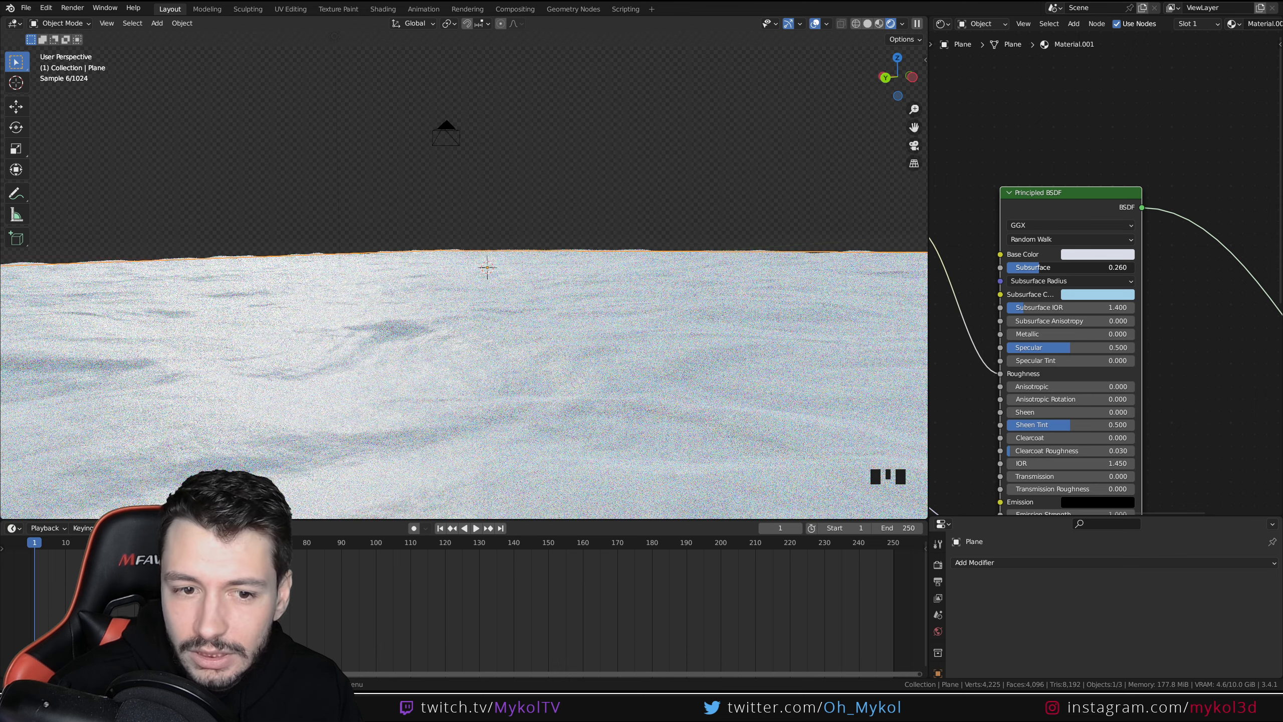
left_click(1048, 267)
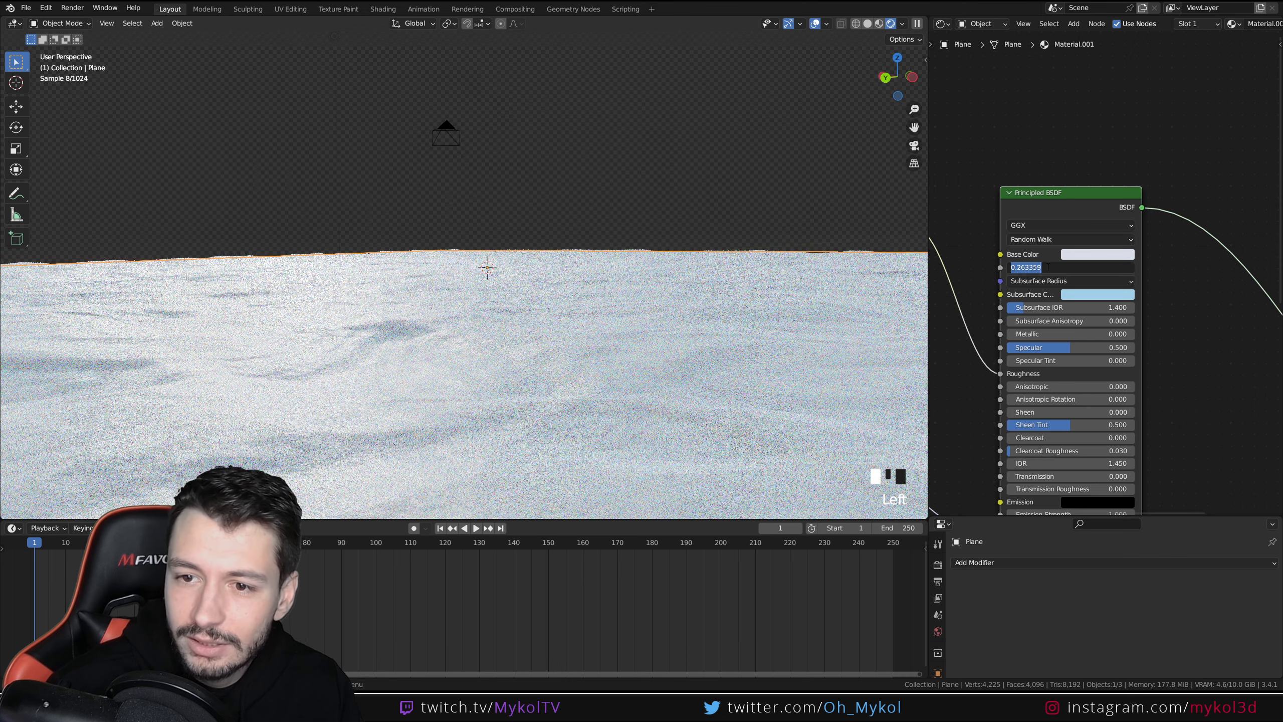
type("0.")
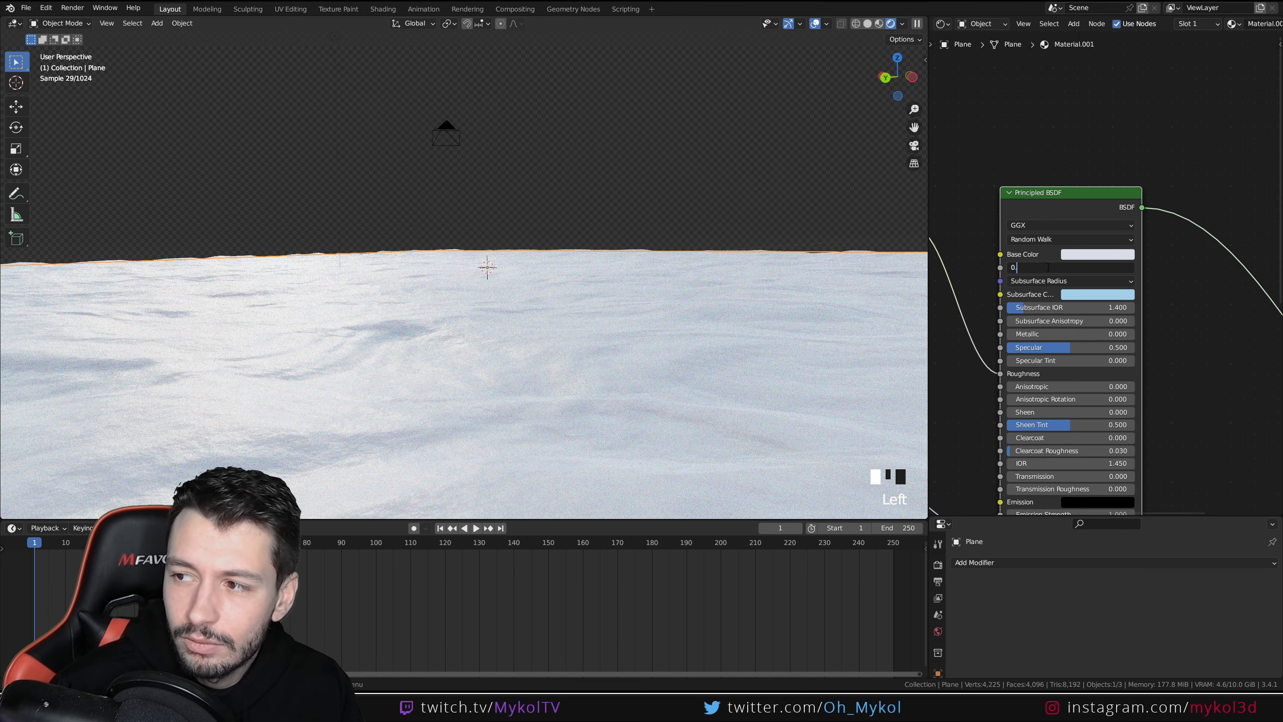
type("27")
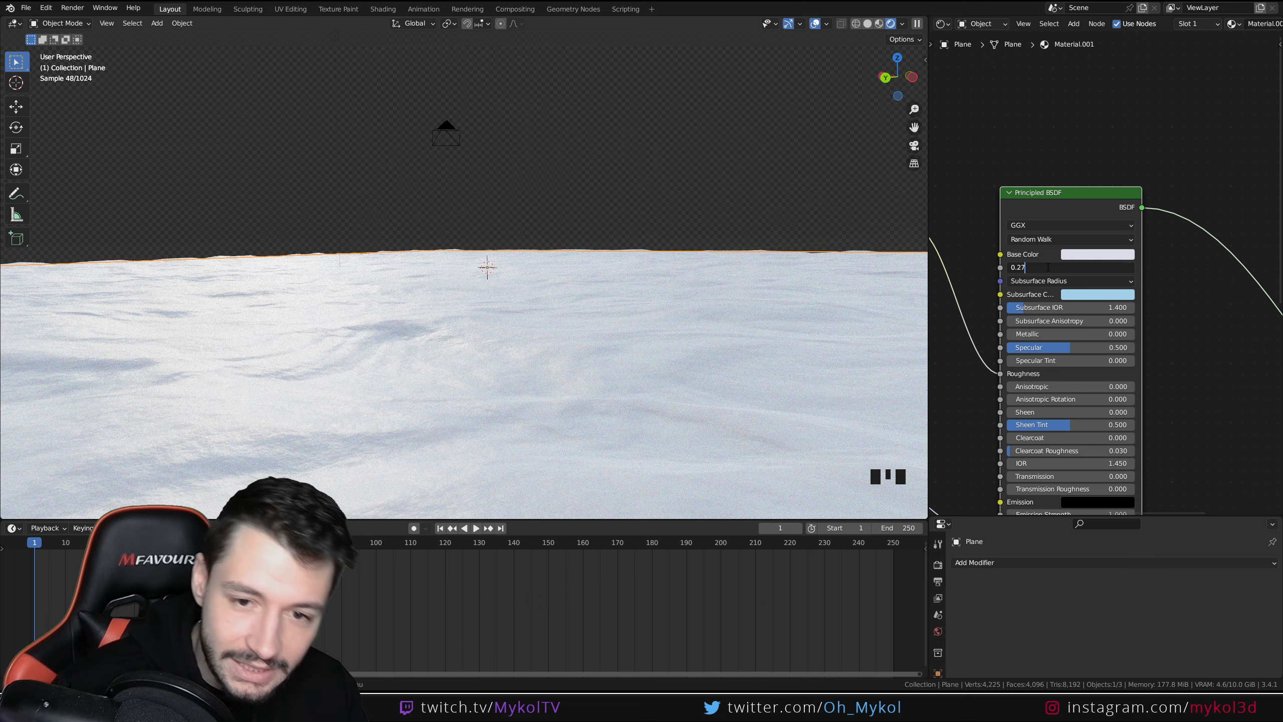
key("Return")
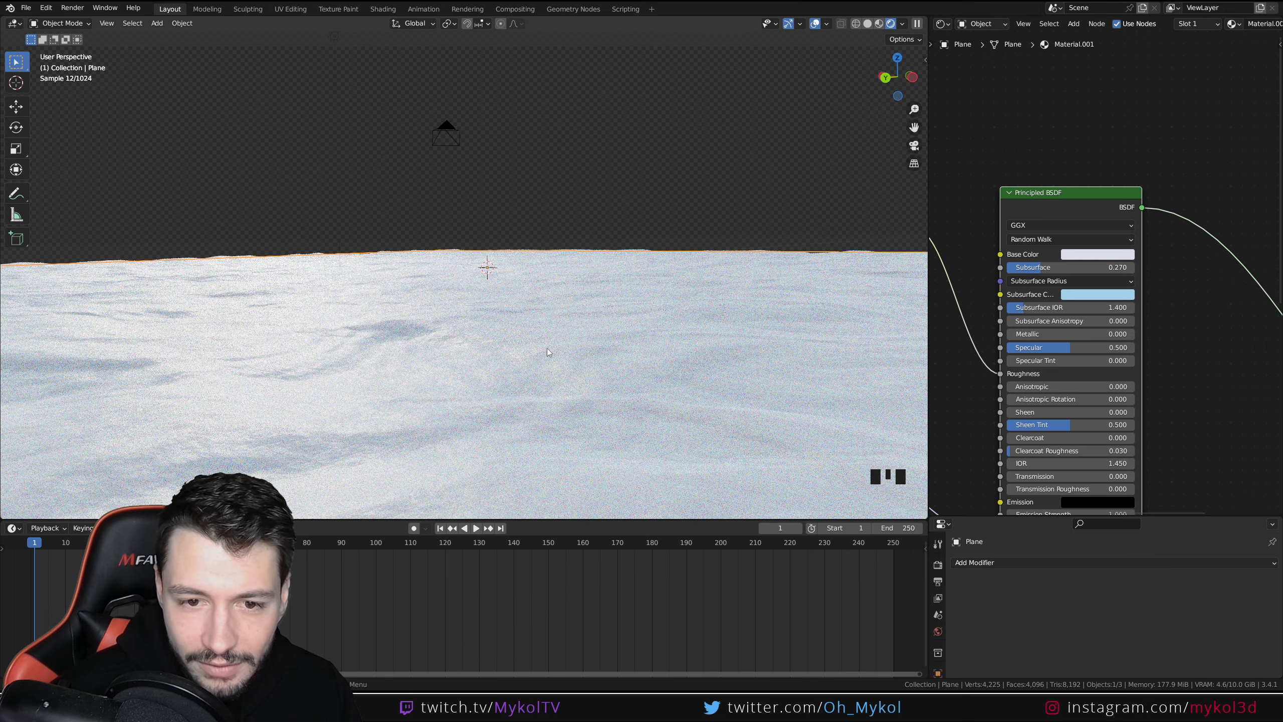
Step: Raise the brightness of the Principled BSDF's Base Color to almost pure white, keeping its faint blue tint
left_click(1097, 254)
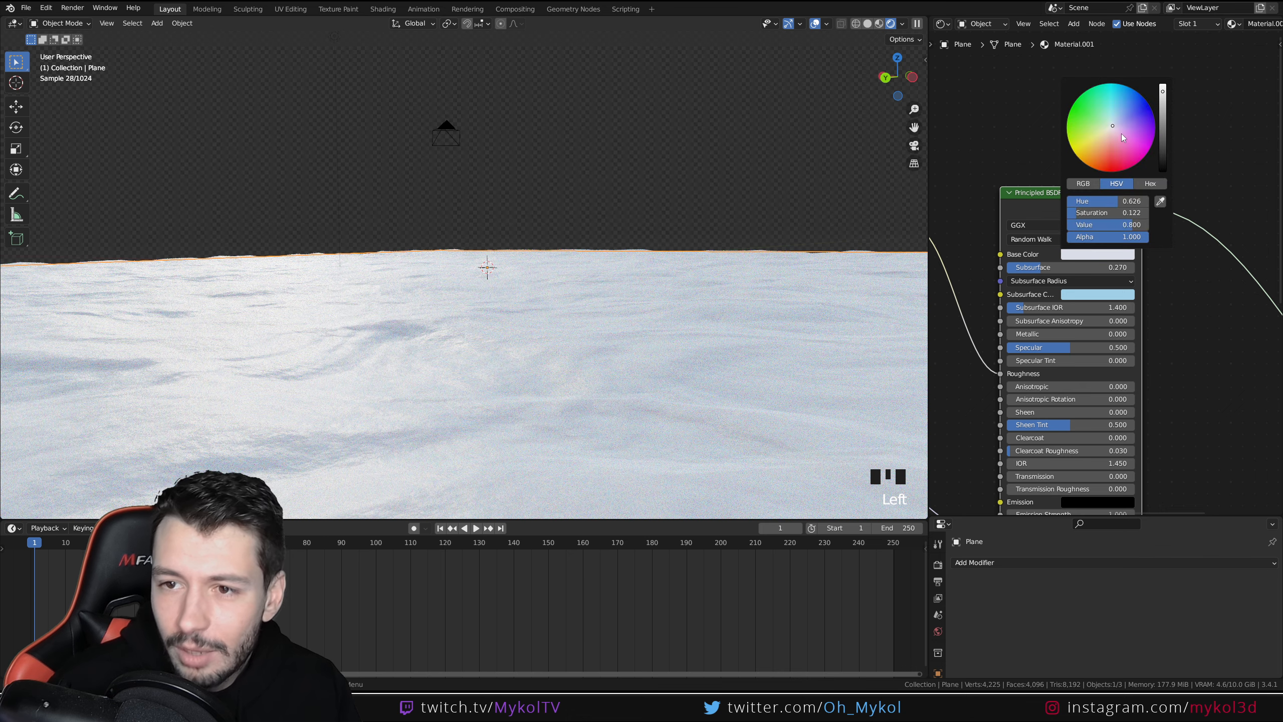
left_click_drag(1163, 91, 1163, 84)
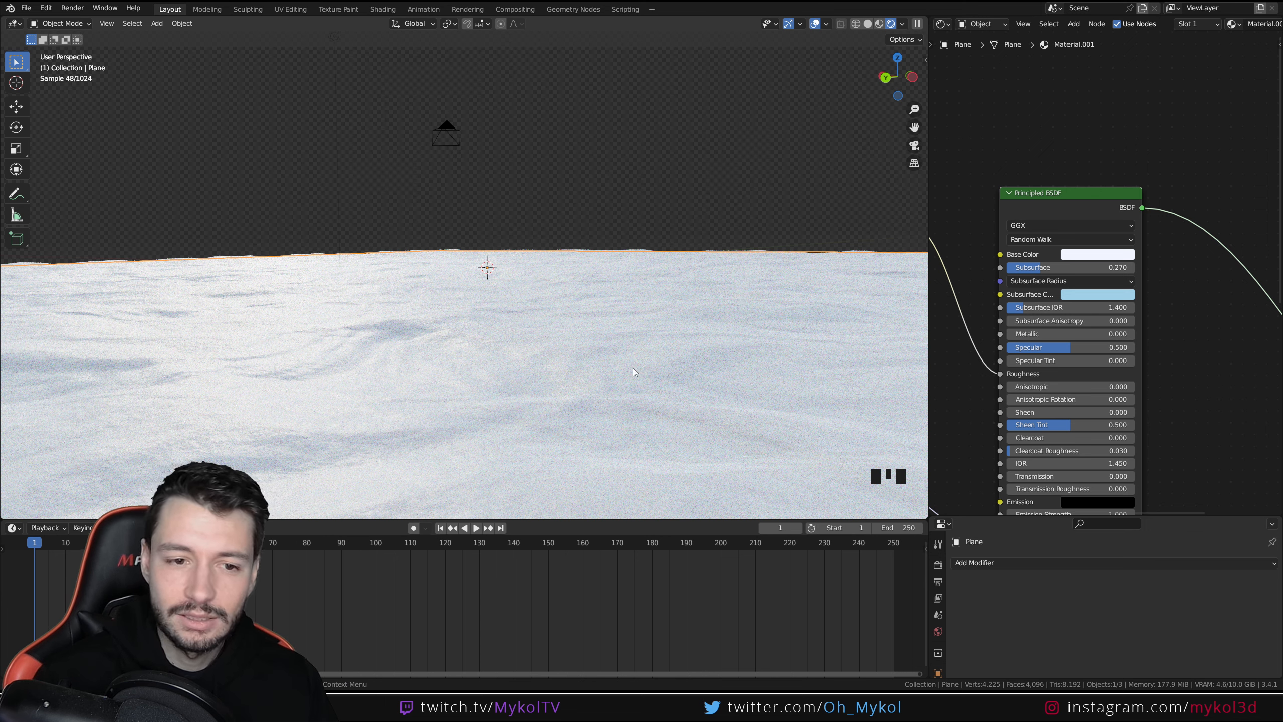
mouse_move(513, 356)
middle_mouse_down()
mouse_move(465, 370)
mouse_move(506, 365)
middle_mouse_up()
Step: Switch to the other open Blender file, examine the Neige material's Principled BSDF settings, and return to the snow plane file
mouse_move(357, 705)
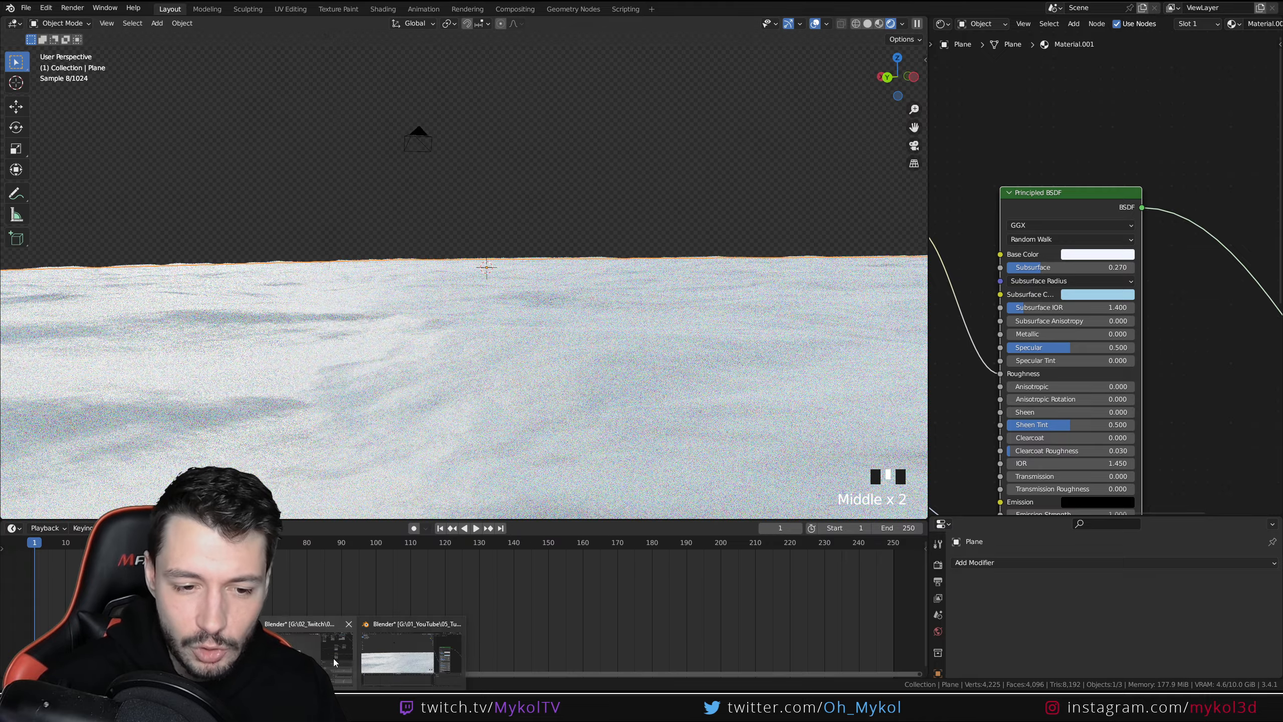
left_click(334, 663)
middle_click_drag(1152, 135, 968, 192)
scroll(1086, 176, "up", 4)
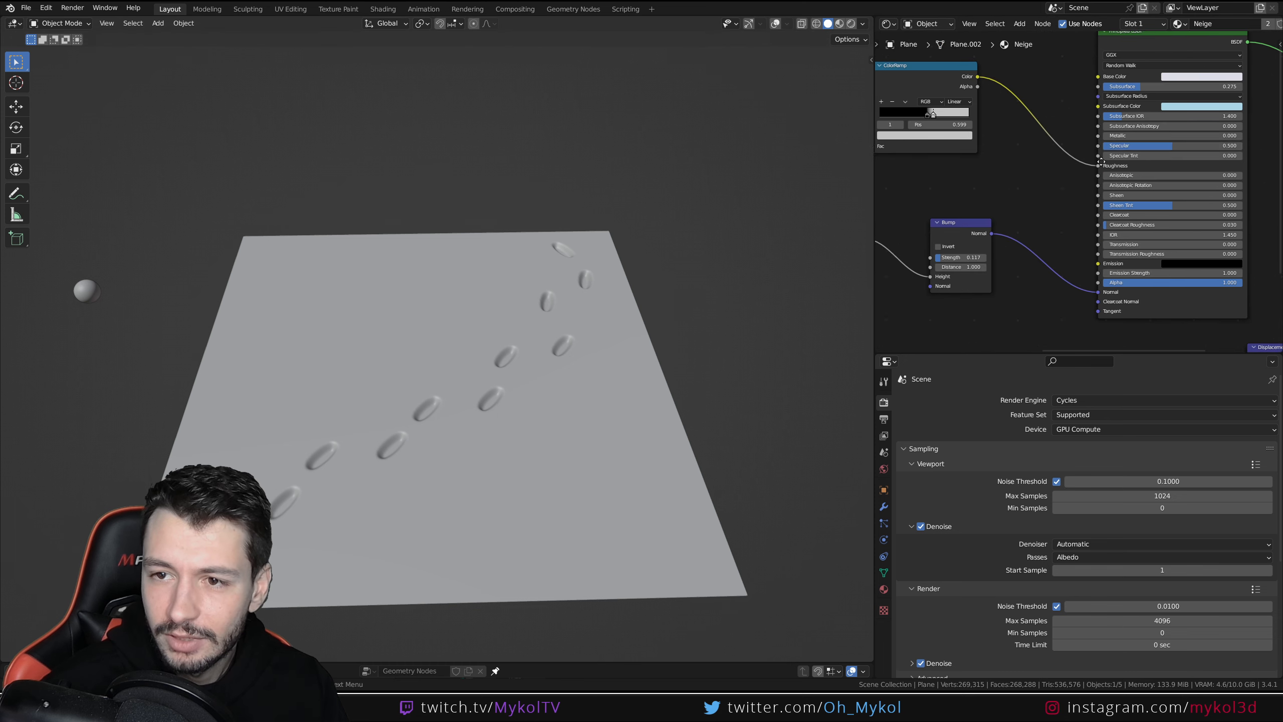
middle_click_drag(1185, 115, 1083, 177)
left_click(1137, 154)
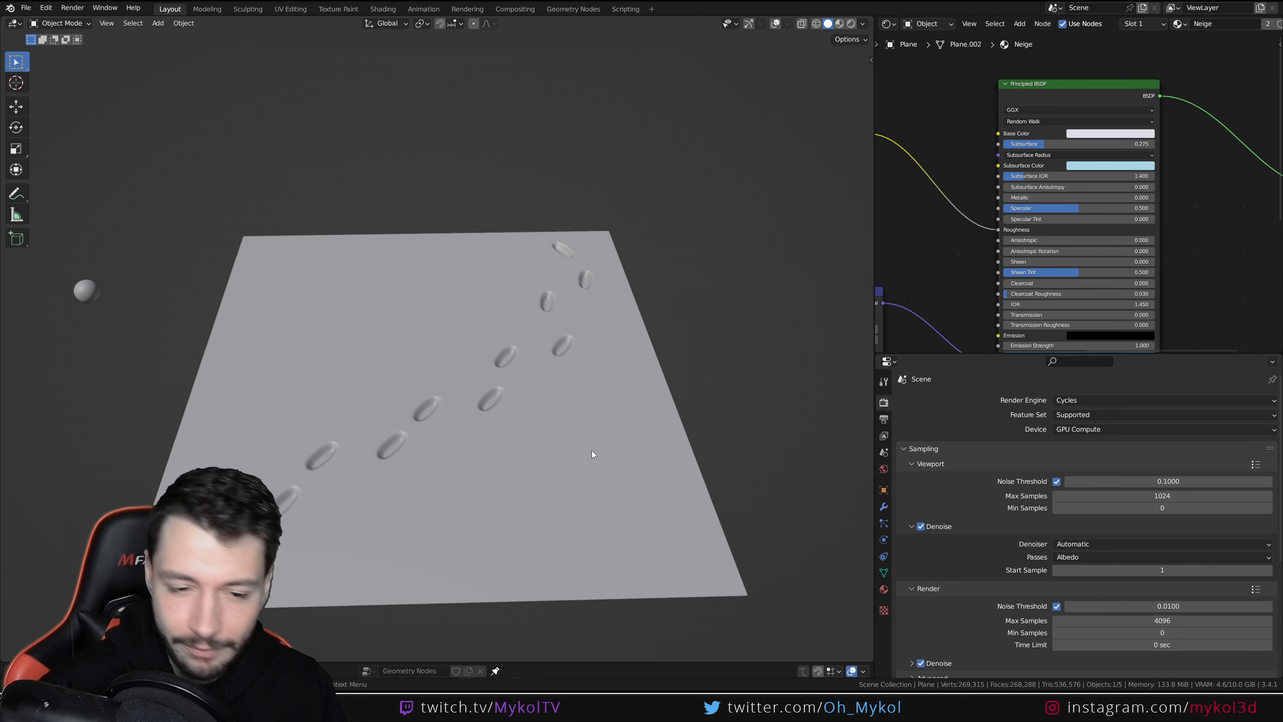
left_click(414, 657)
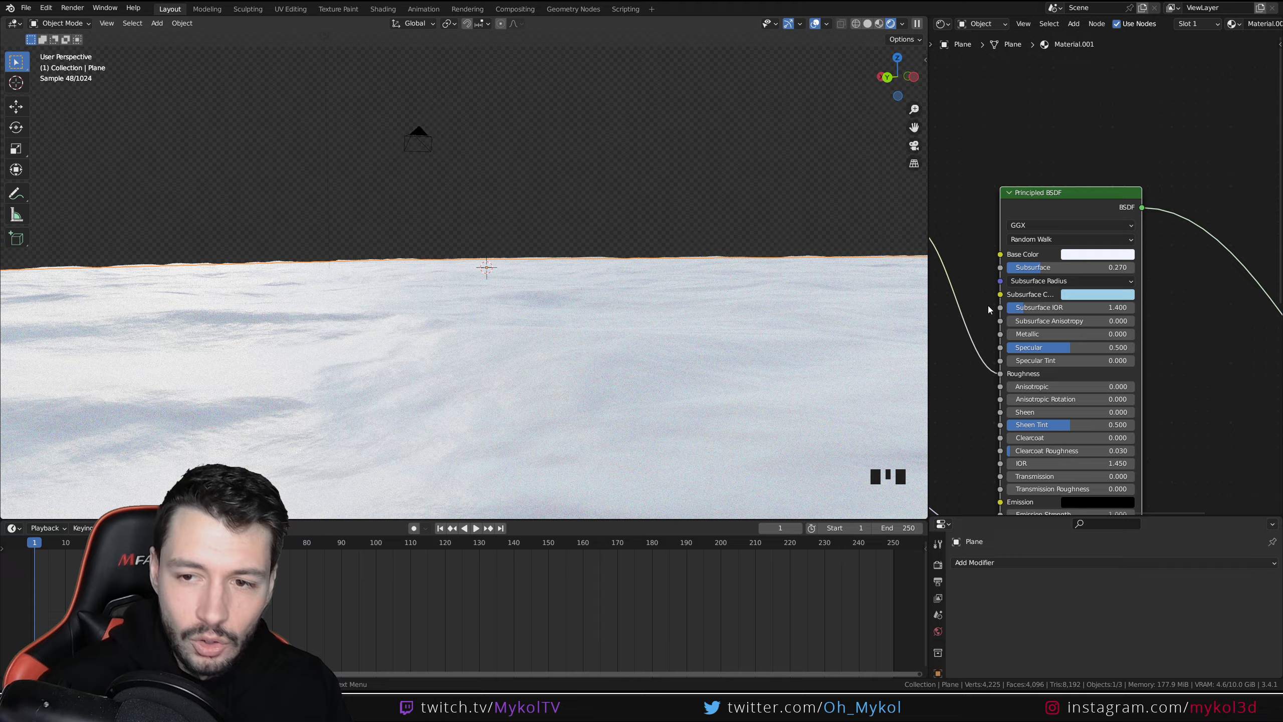
Step: Set the first two Subsurface Radius values of the Principled BSDF to 0
left_click(1041, 281)
left_click(1047, 295)
type("0")
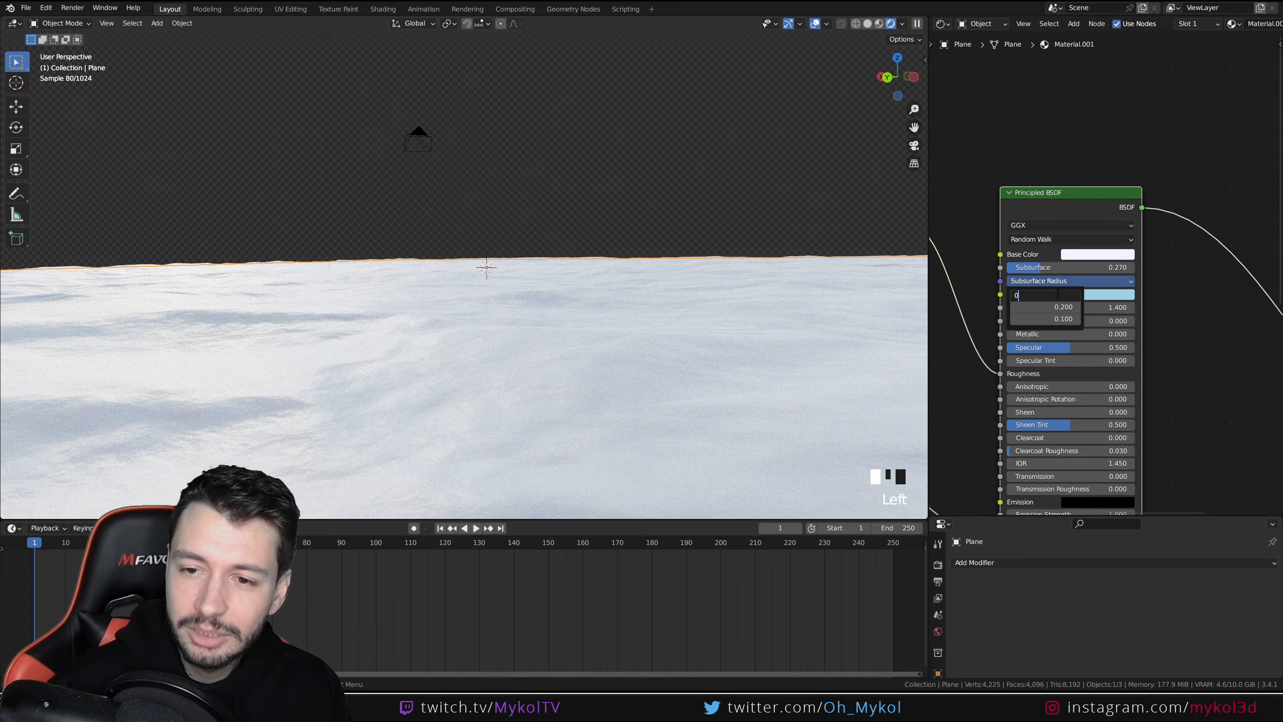
key("Tab")
type("0")
key("Return")
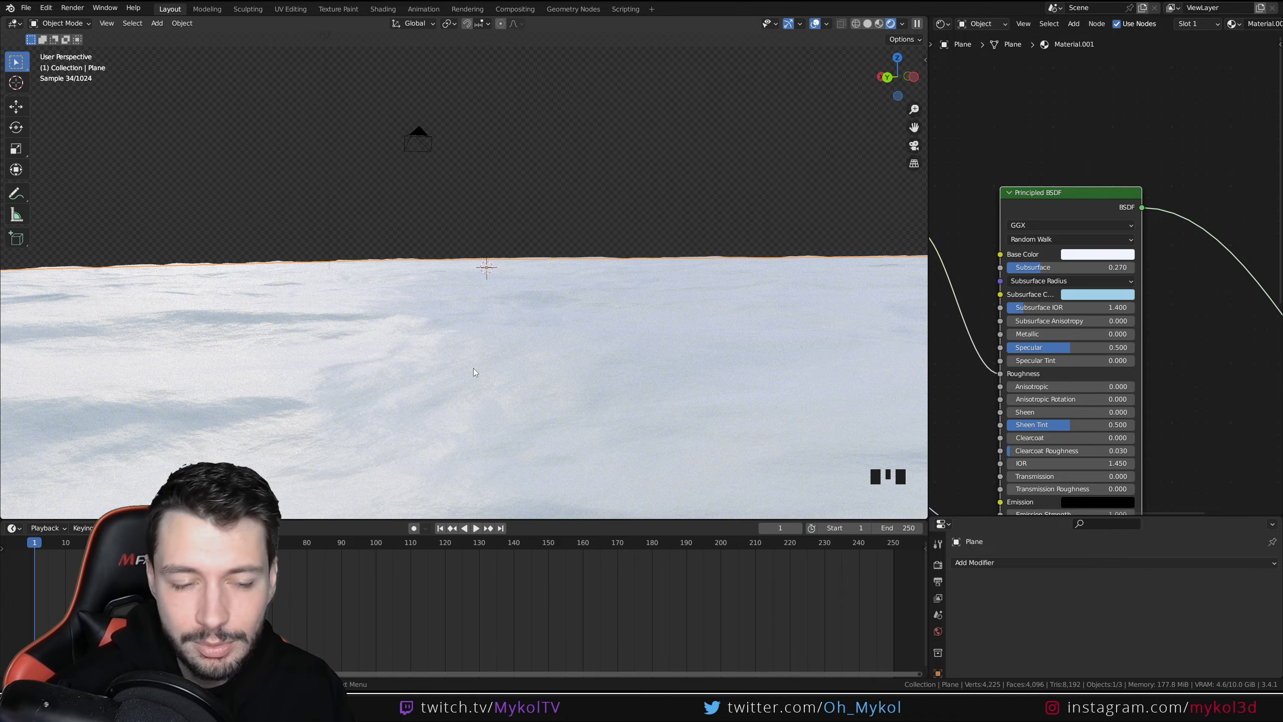
Step: Examine the snow plane from several distances and compare it with the reference file's footprint scene in rendered shading
middle_click_drag(389, 400, 502, 377, "shift")
scroll(429, 387, "down", 2)
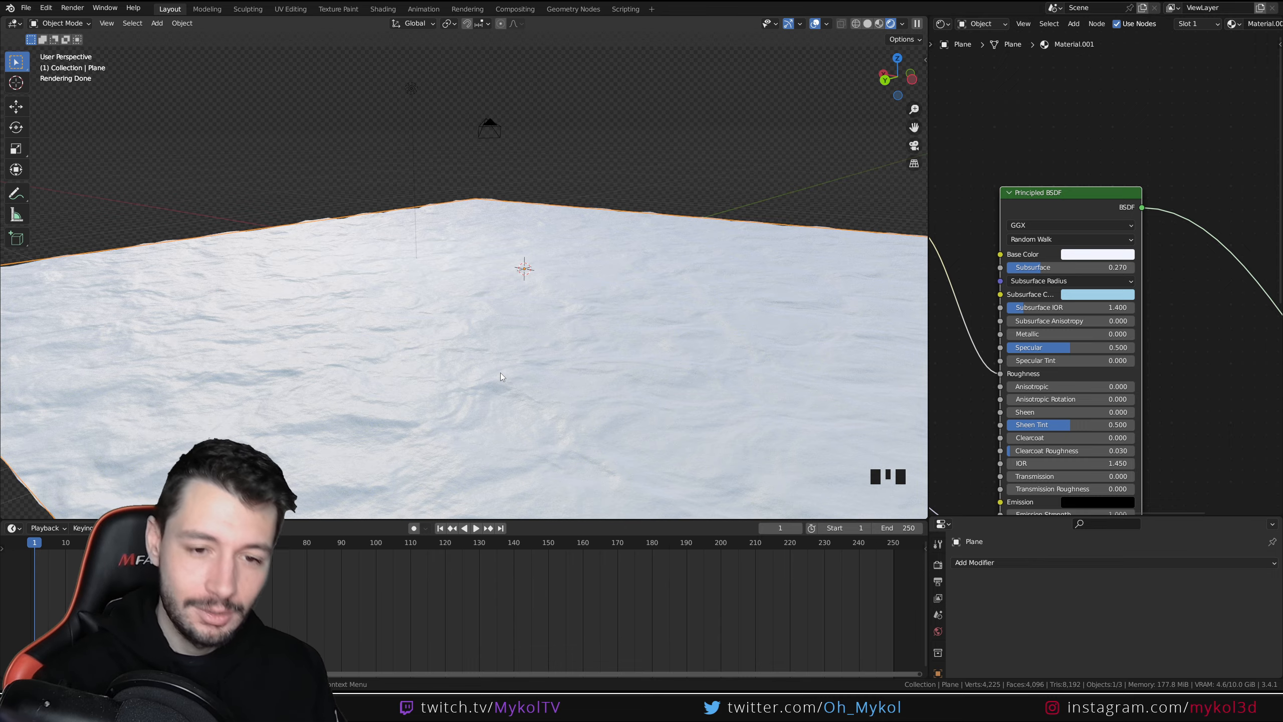
scroll(530, 369, "up", 2)
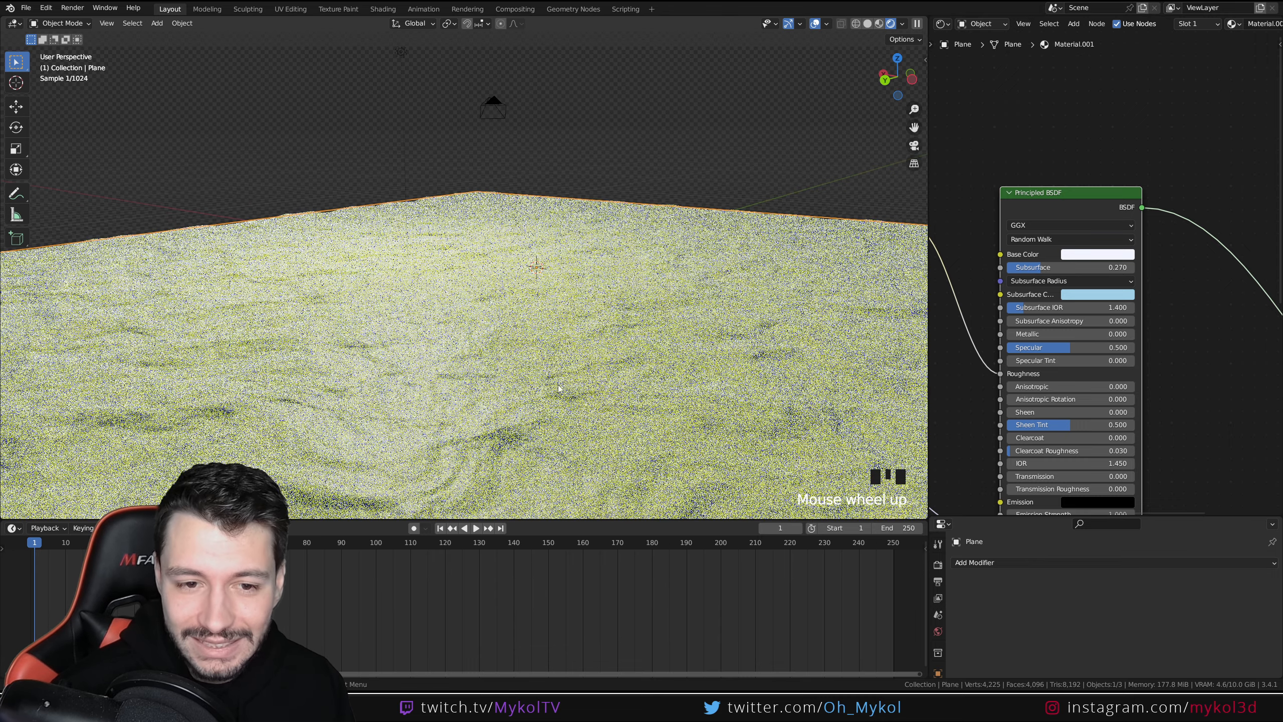
middle_click_drag(607, 398, 553, 404)
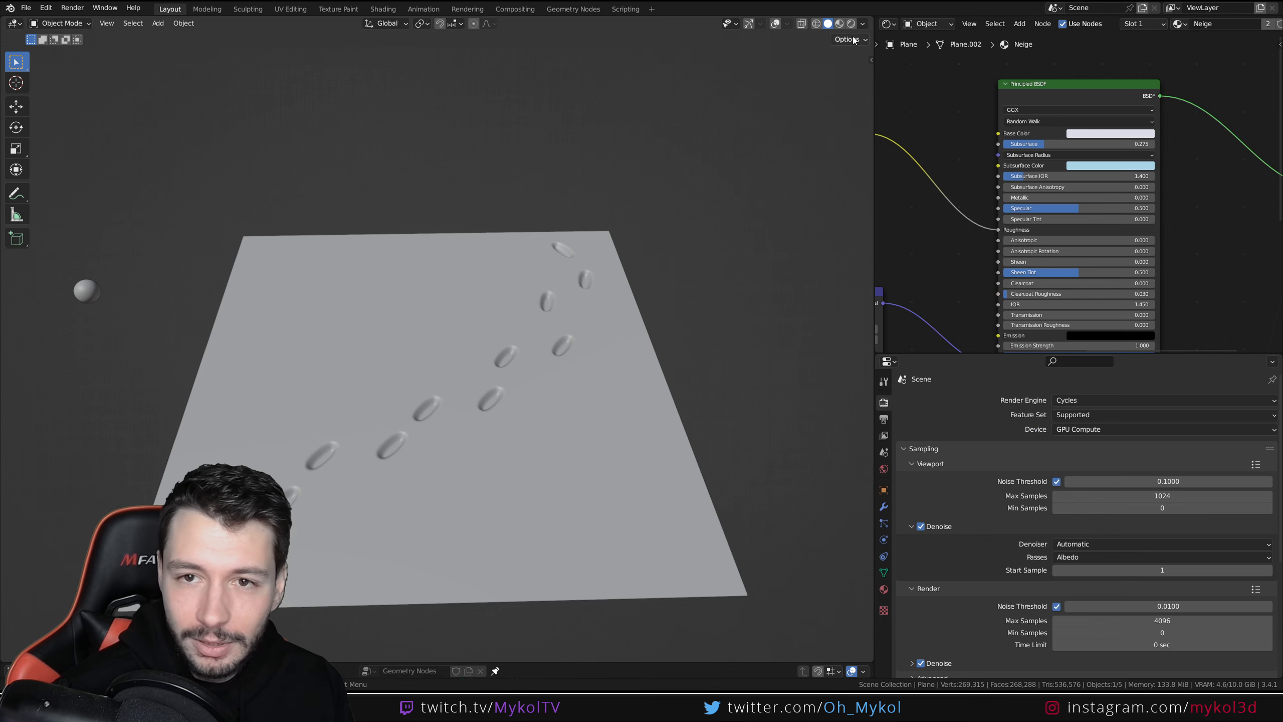
left_click(836, 23)
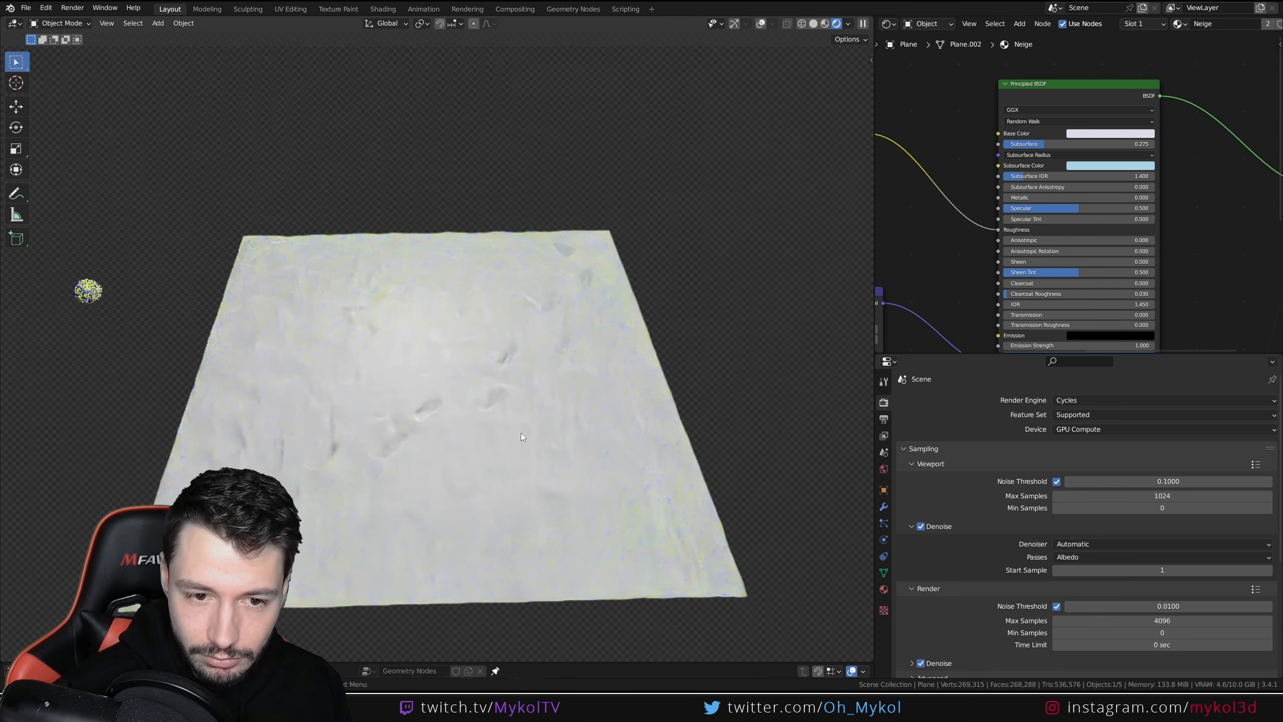
middle_click_drag(517, 512, 455, 483)
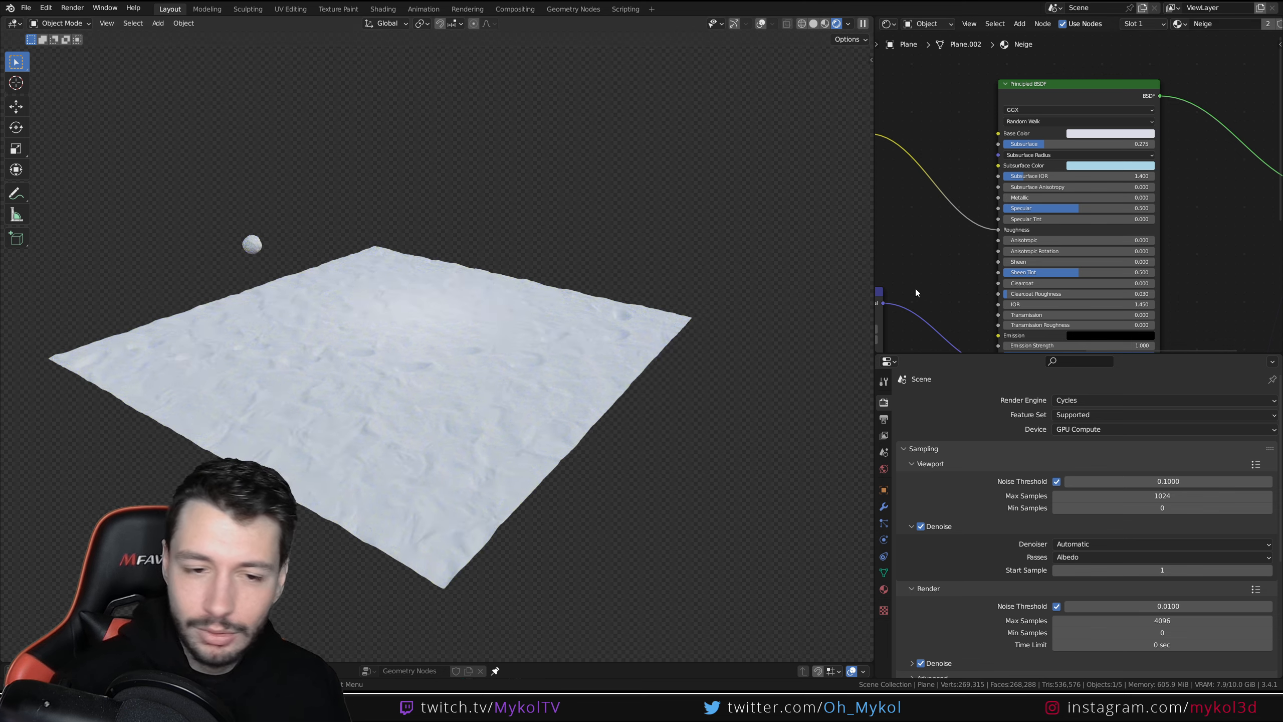
scroll(529, 441, "up", 3)
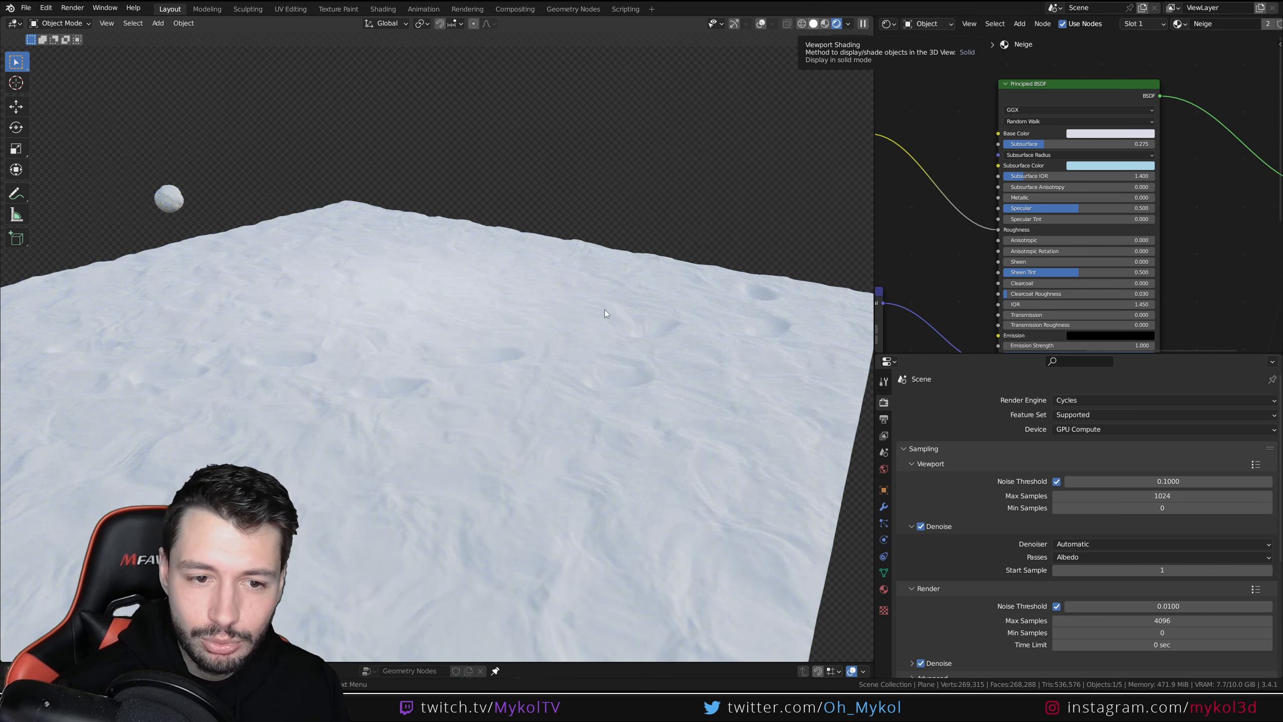
left_click(815, 24)
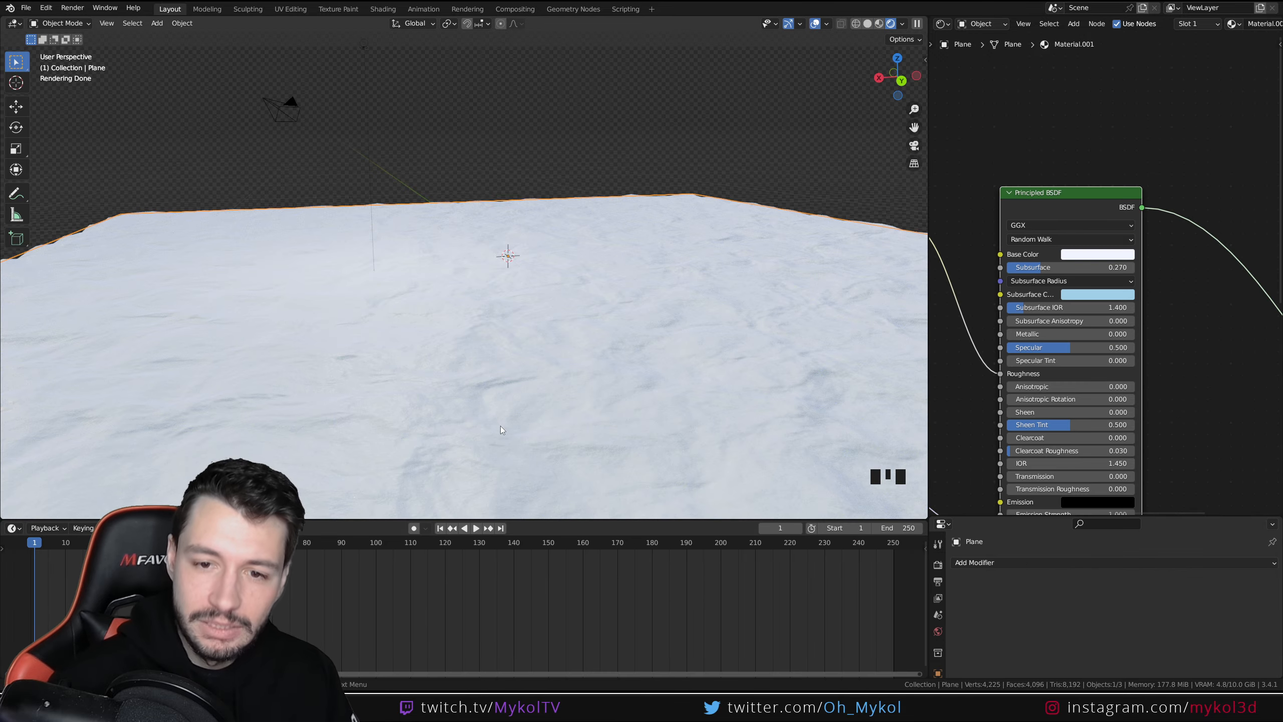
Step: Widen the shader editor and bring the Voronoi, Noise Texture and Bump nodes into view
scroll(498, 428, "down", 2)
middle_click_drag(573, 397, 863, 526)
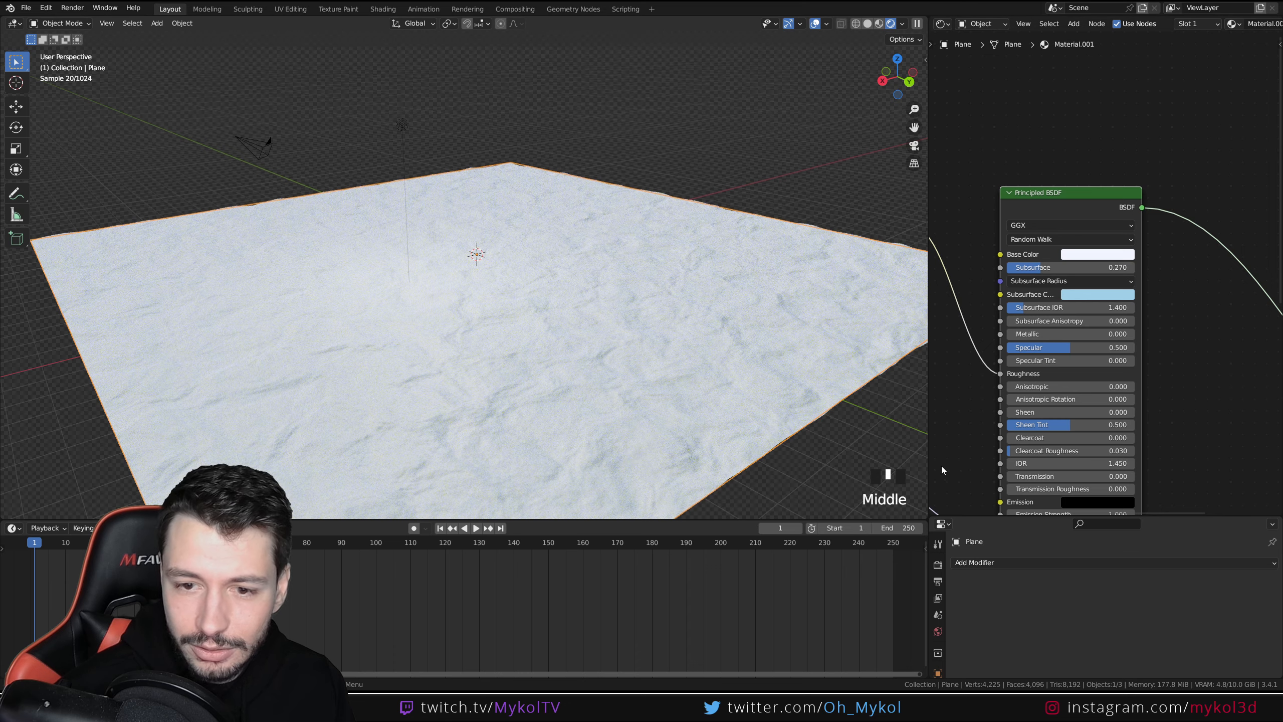
left_click_drag(929, 469, 747, 469)
middle_click_drag(754, 390, 1125, 258)
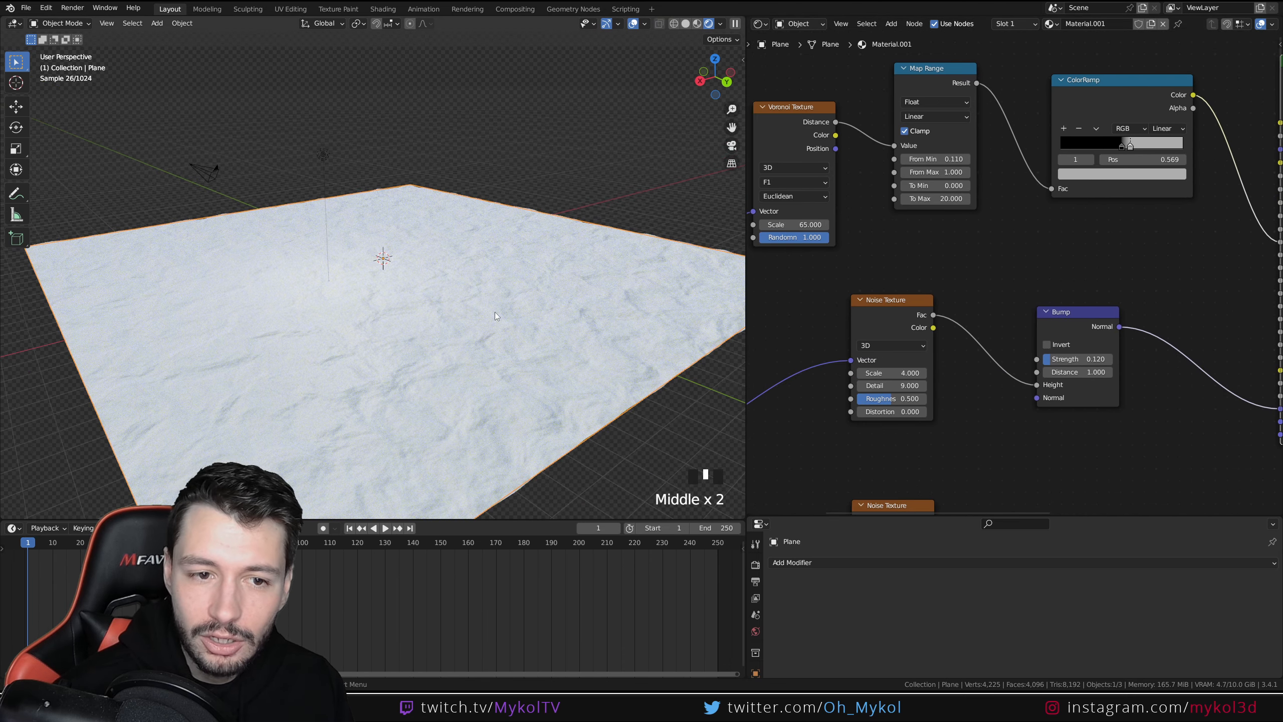
Step: Delete the light above the plane and view the snow surface without it from several angles
scroll(495, 316, "up", 2)
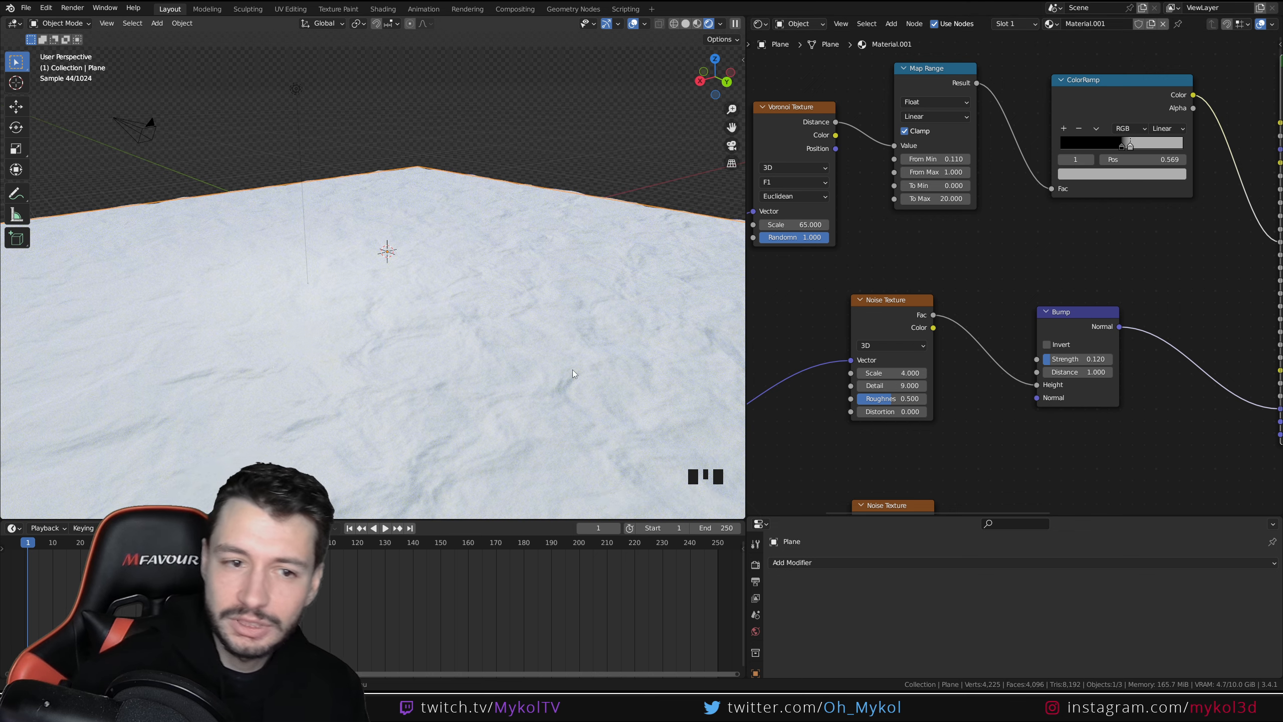
left_click(294, 95)
key("Delete")
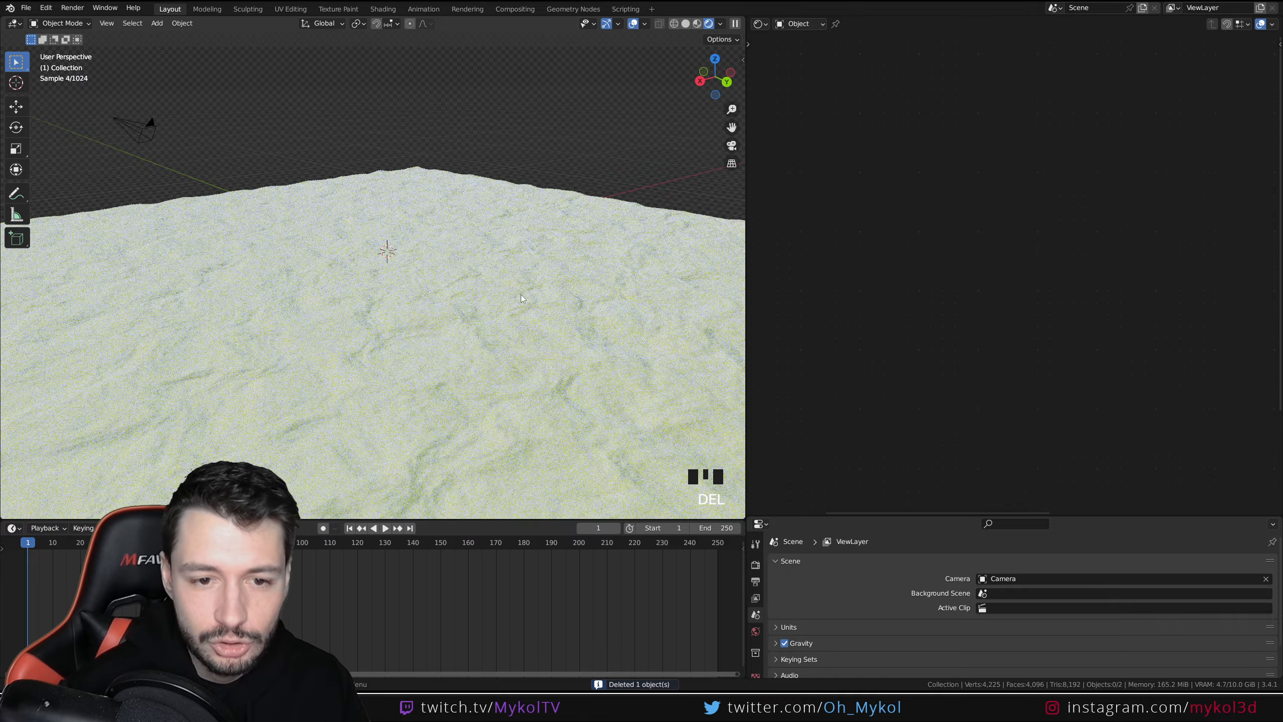
middle_click_drag(606, 407, 674, 358)
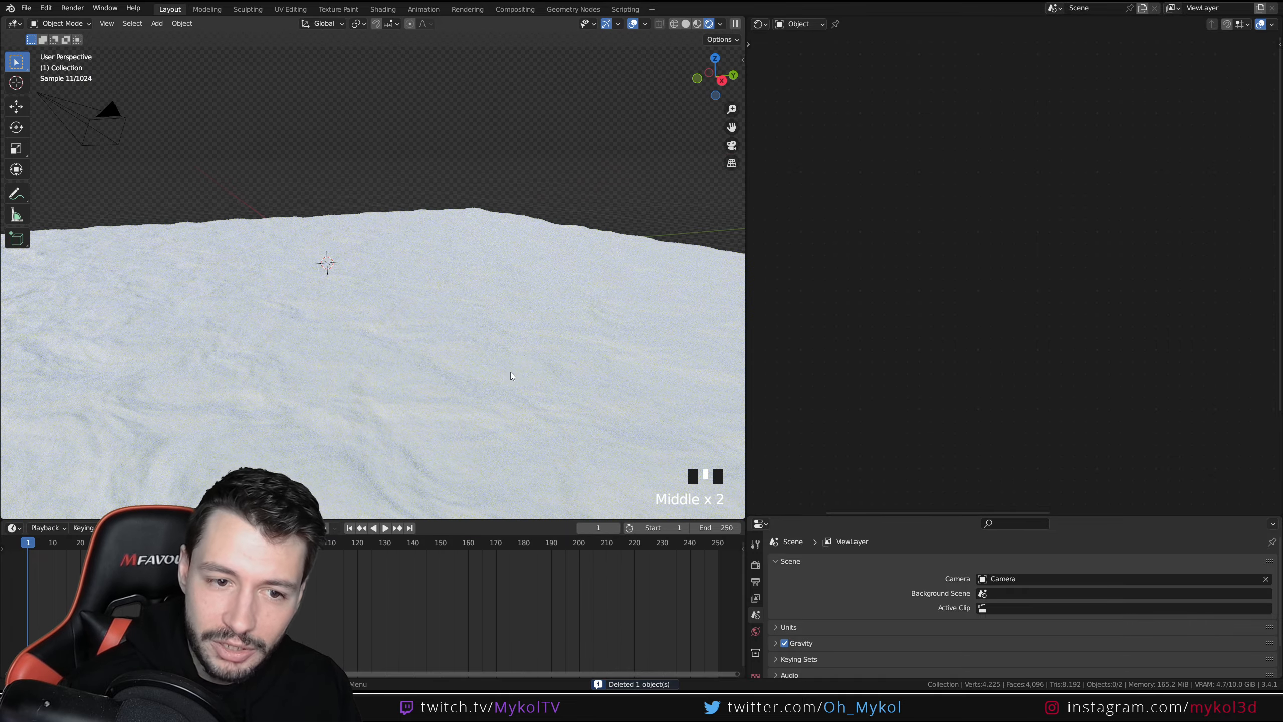
middle_click_drag(564, 375, 481, 367)
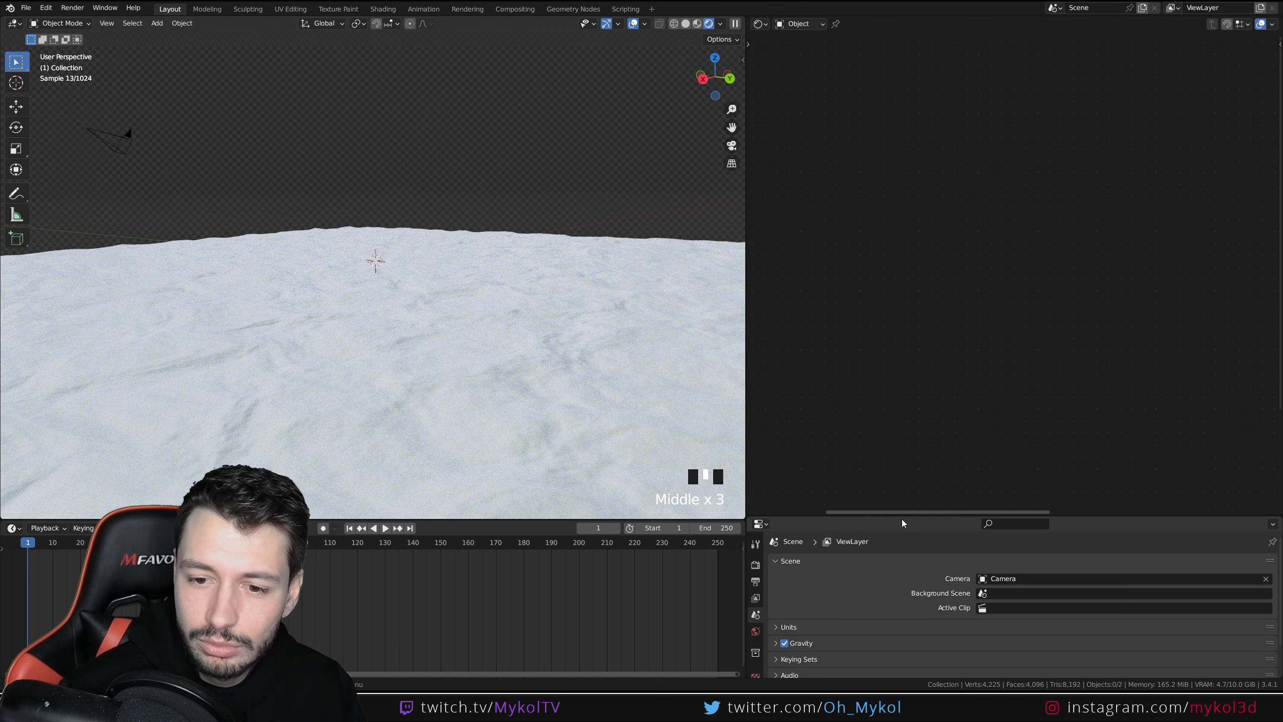
Step: Enlarge the properties editor upward and select the snow plane again
left_click_drag(905, 517, 905, 265)
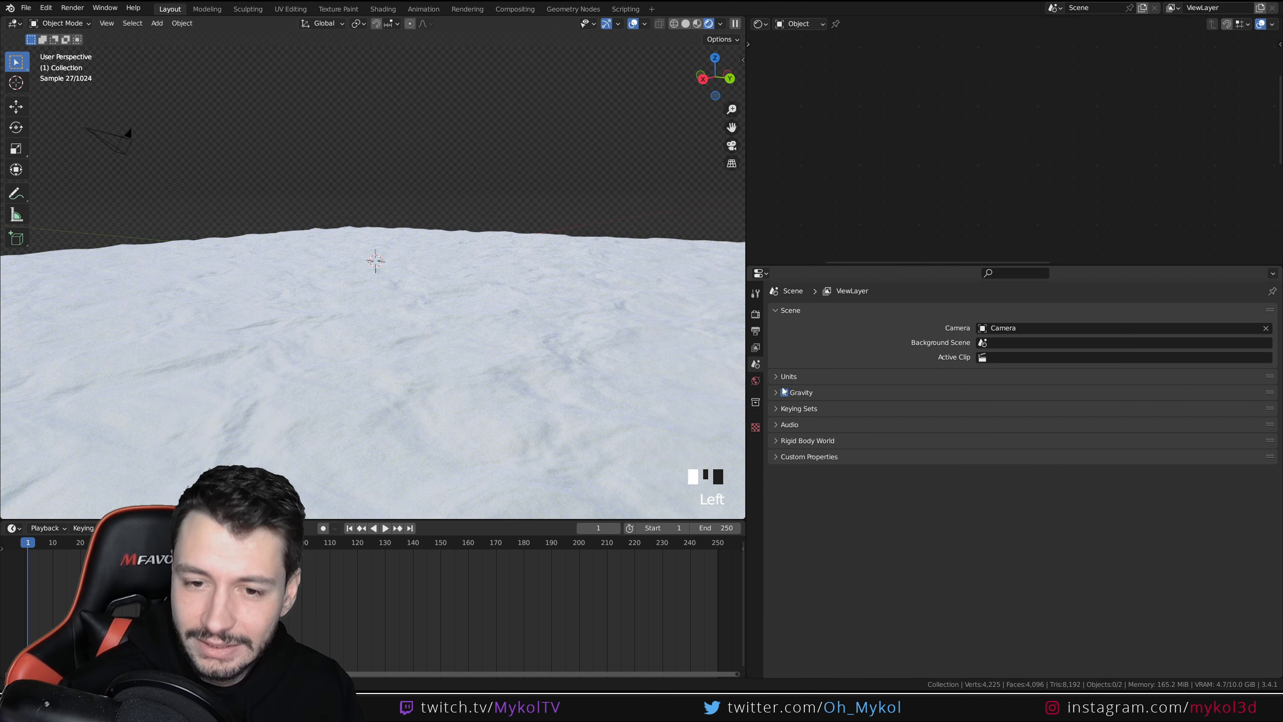
left_click(665, 345)
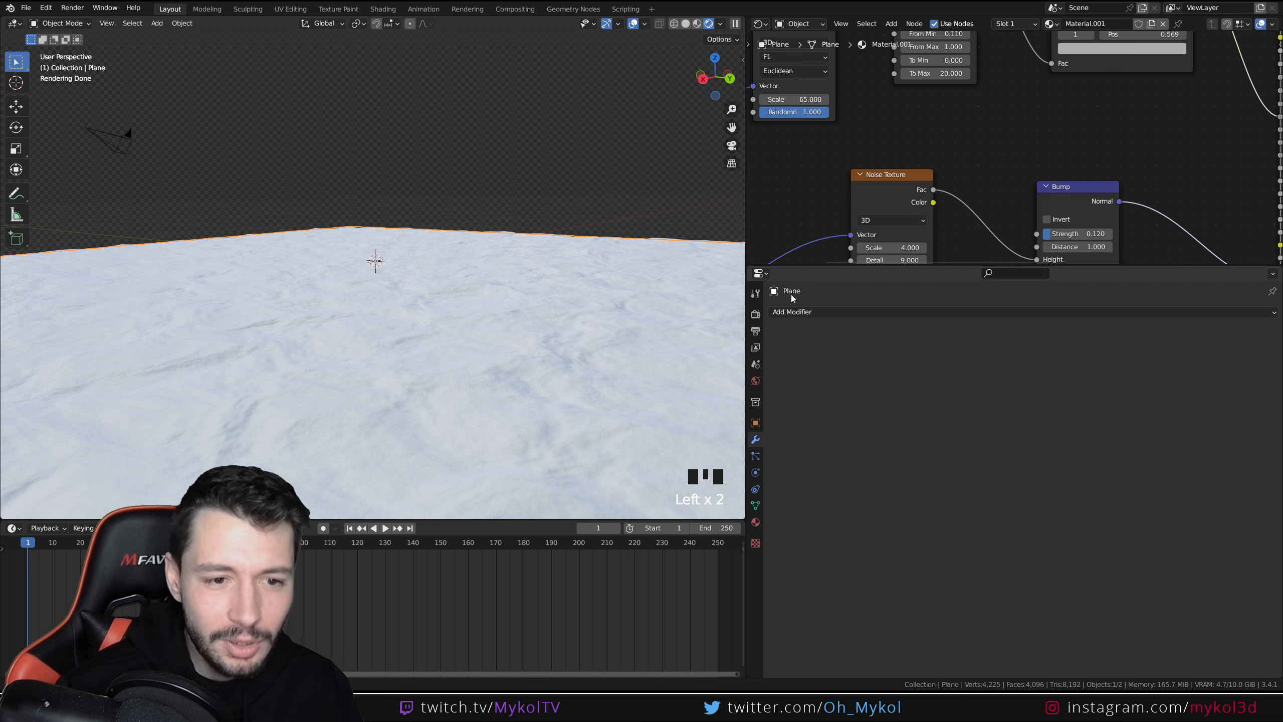
Step: Try a distortion of 0 on the Noise Texture that feeds the Displacement node
scroll(960, 152, "down", 3)
middle_click_drag(1021, 162, 923, 147)
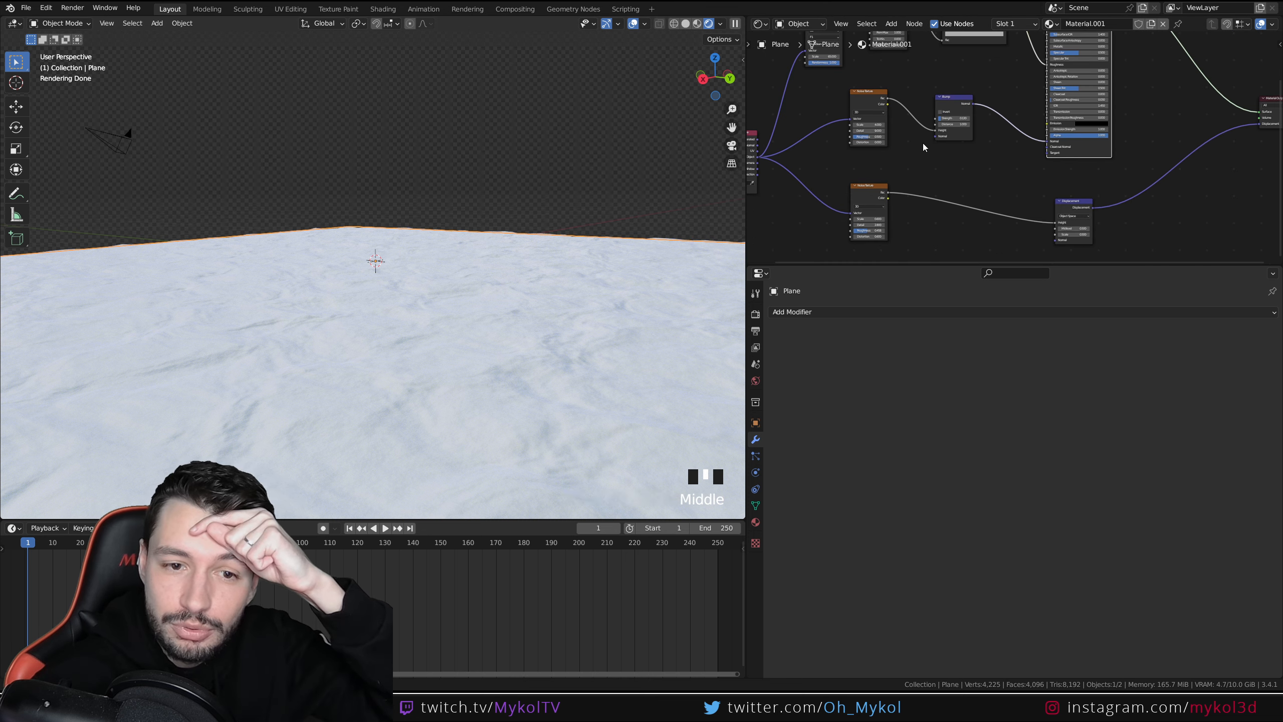
scroll(859, 237, "up", 8)
left_click(832, 233)
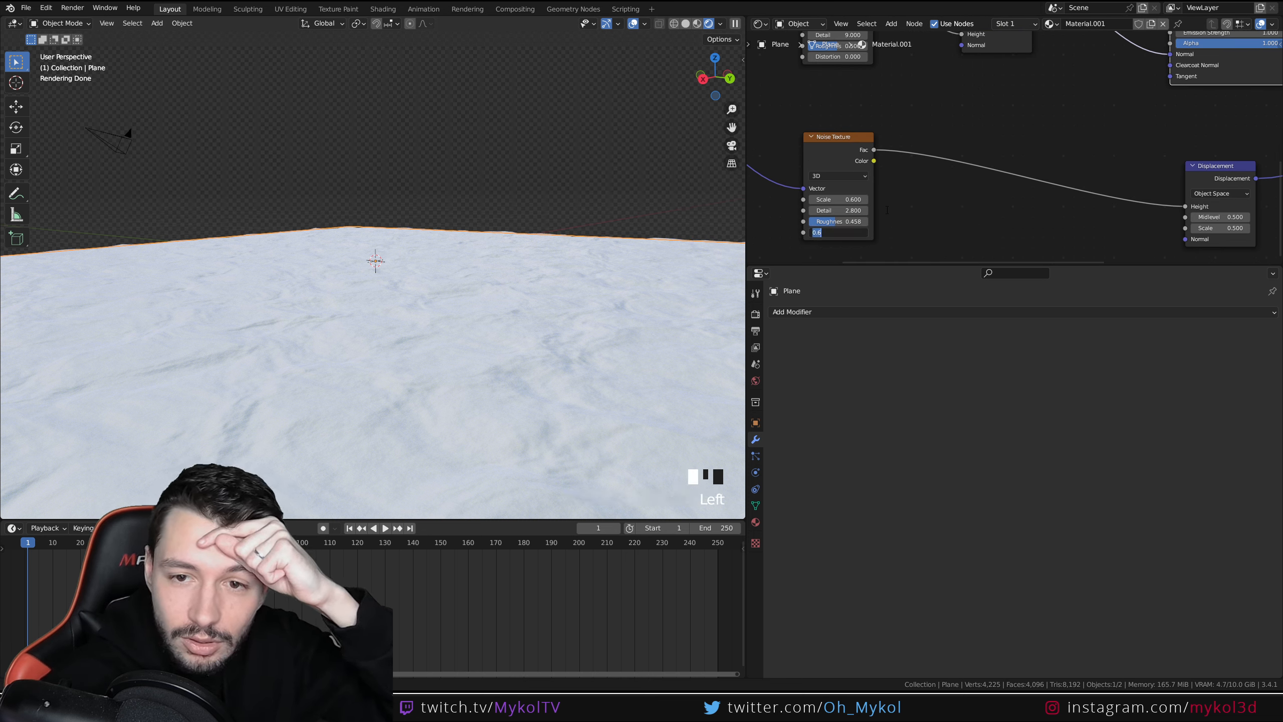
type("0")
key("Return")
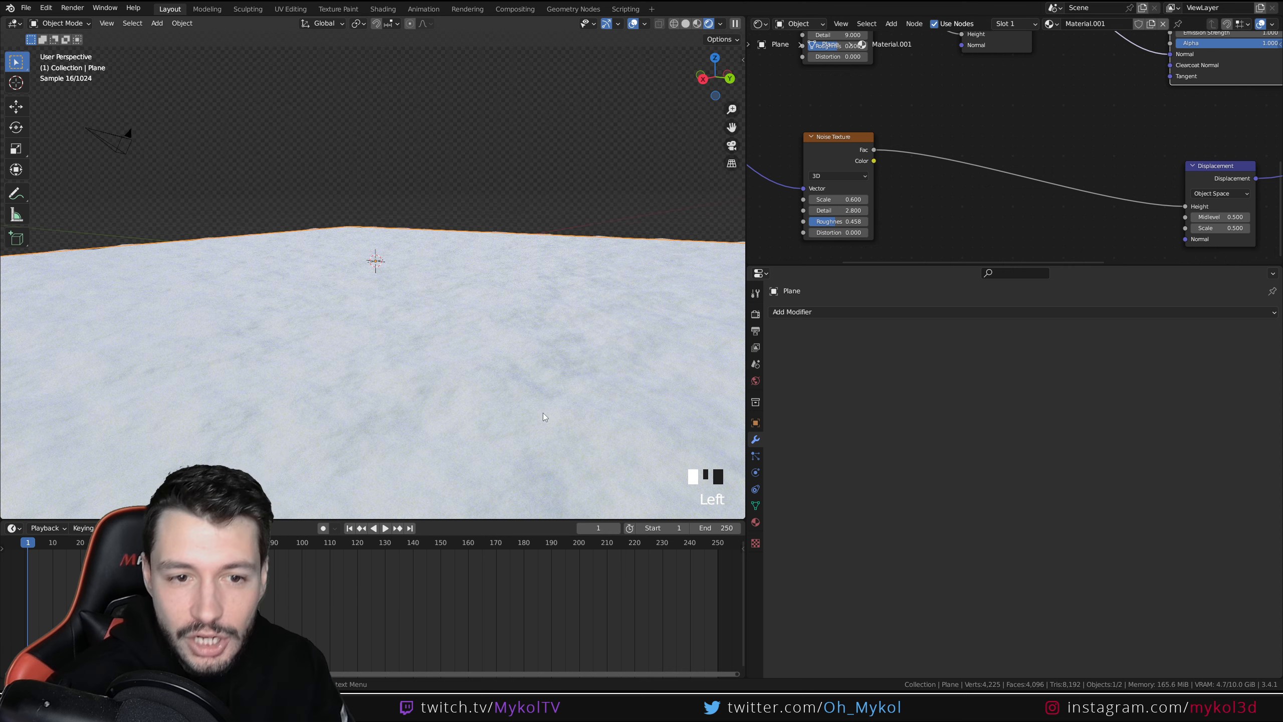
Step: Set the displacement Noise Texture's distortion to 0.6 and turn off viewport denoising in the render settings
left_click(756, 315)
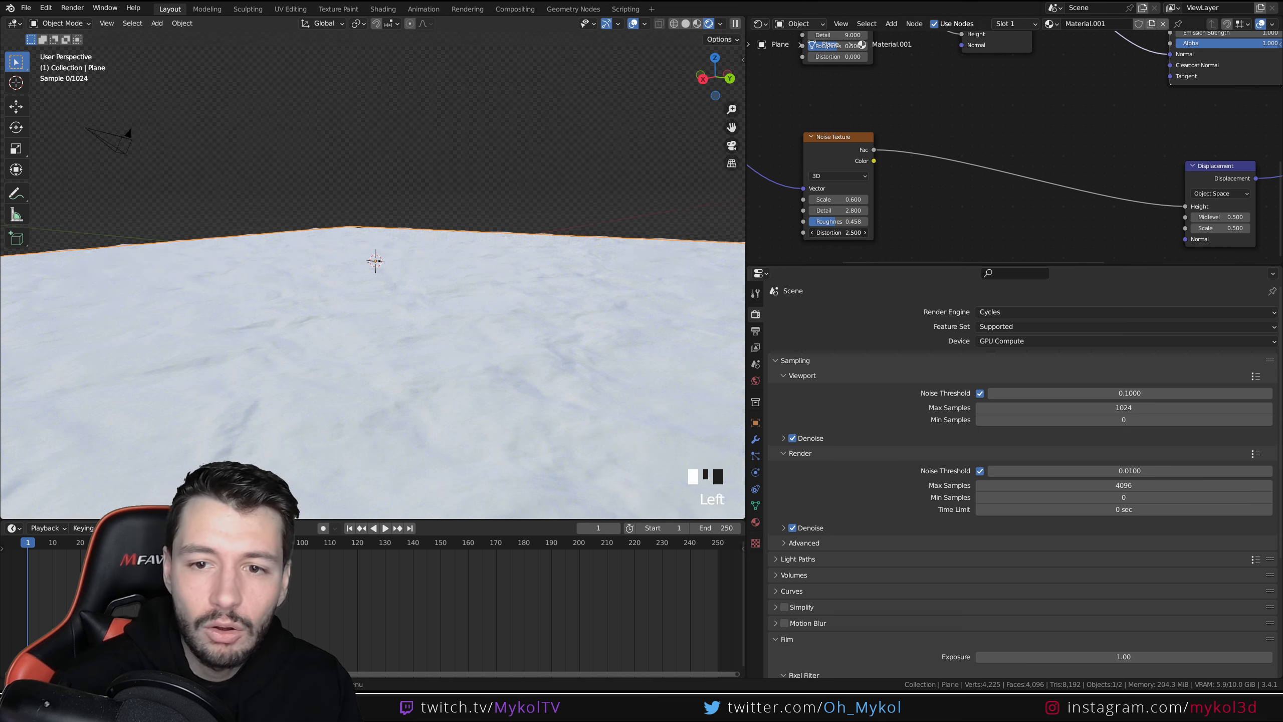
left_click_drag(839, 232, 859, 232)
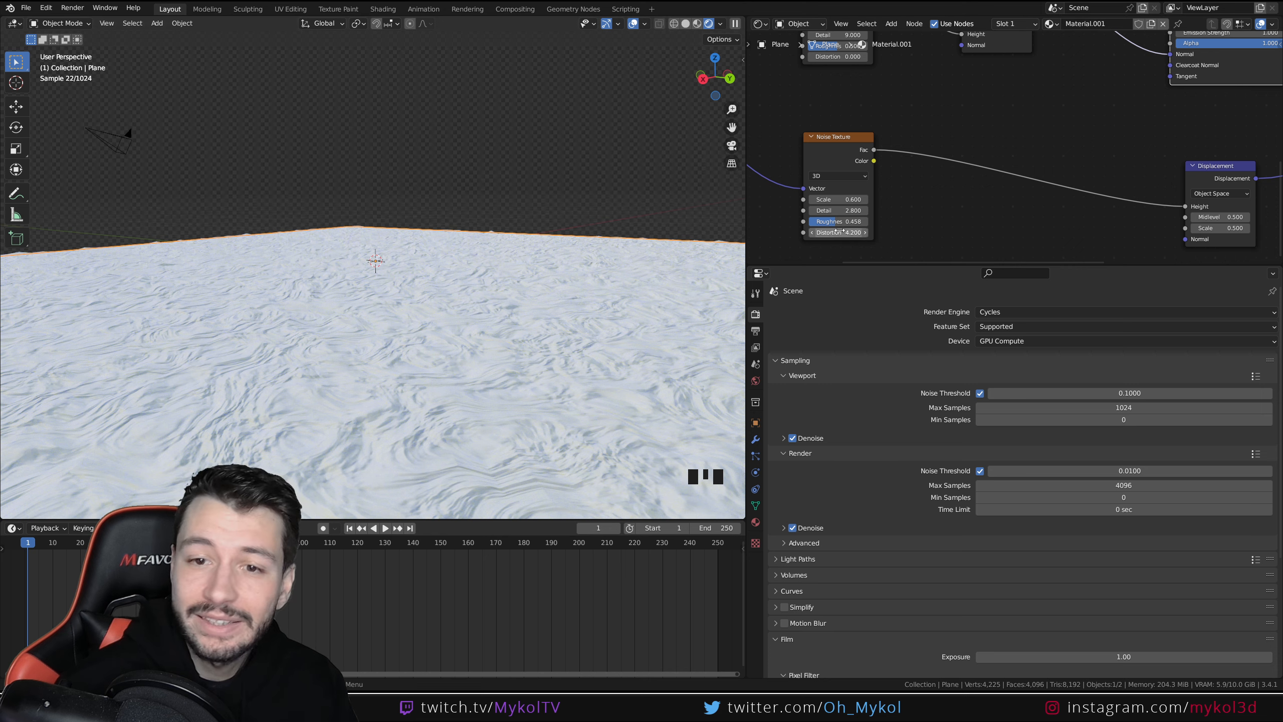
key("Return")
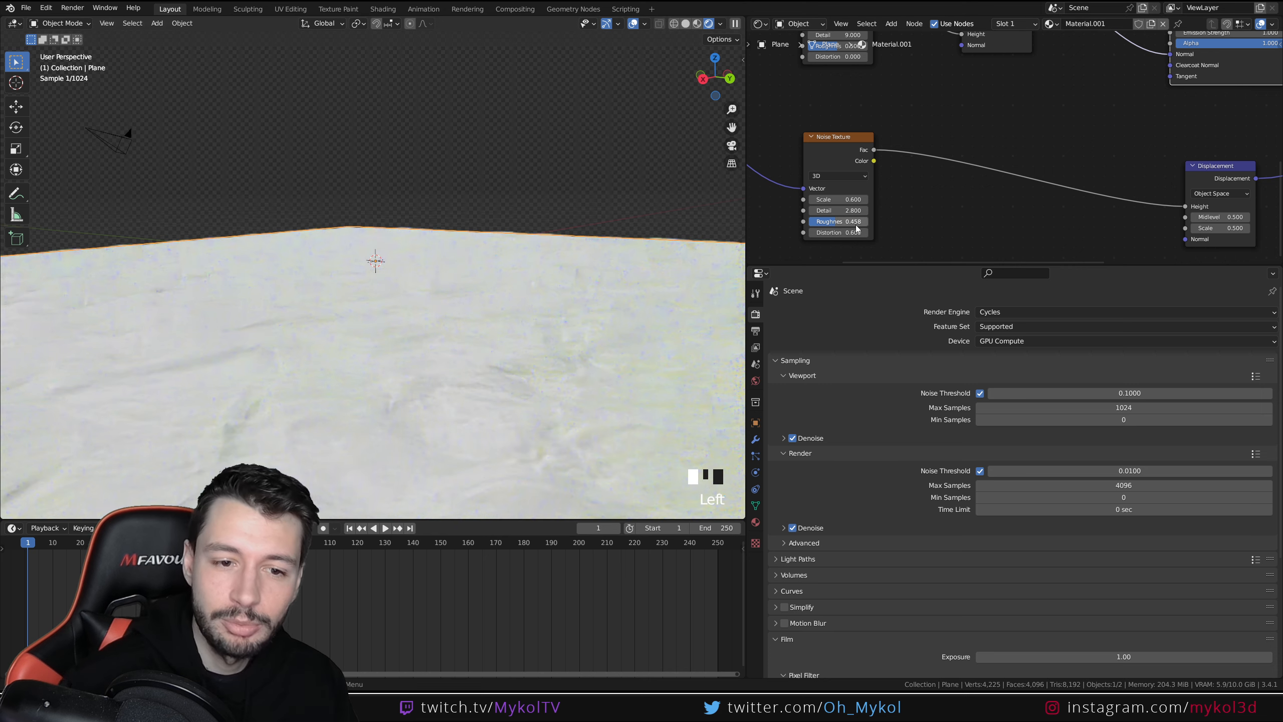
middle_click_drag(577, 345, 658, 249)
left_click(793, 437)
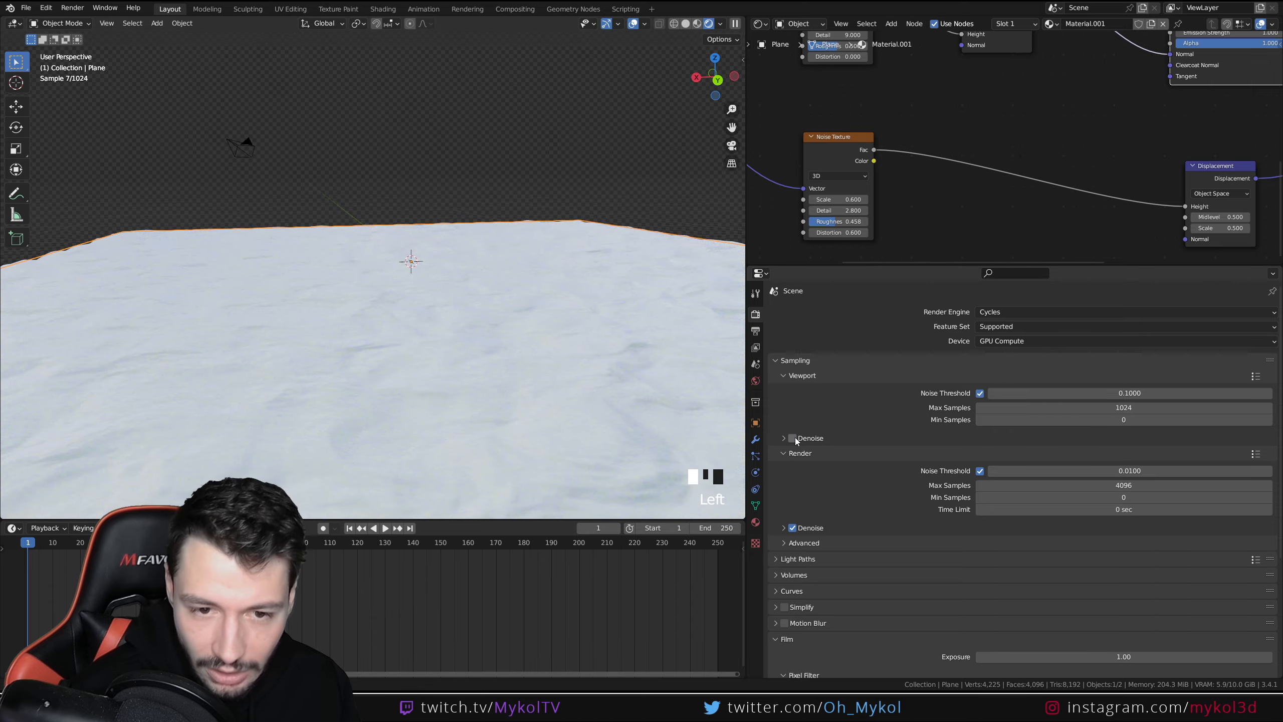
Step: Add a point light to the scene and place it above the snow plane
key("shift+a")
middle_click_drag(522, 353, 472, 395)
mouse_move(516, 499)
left_click(607, 497)
key("g")
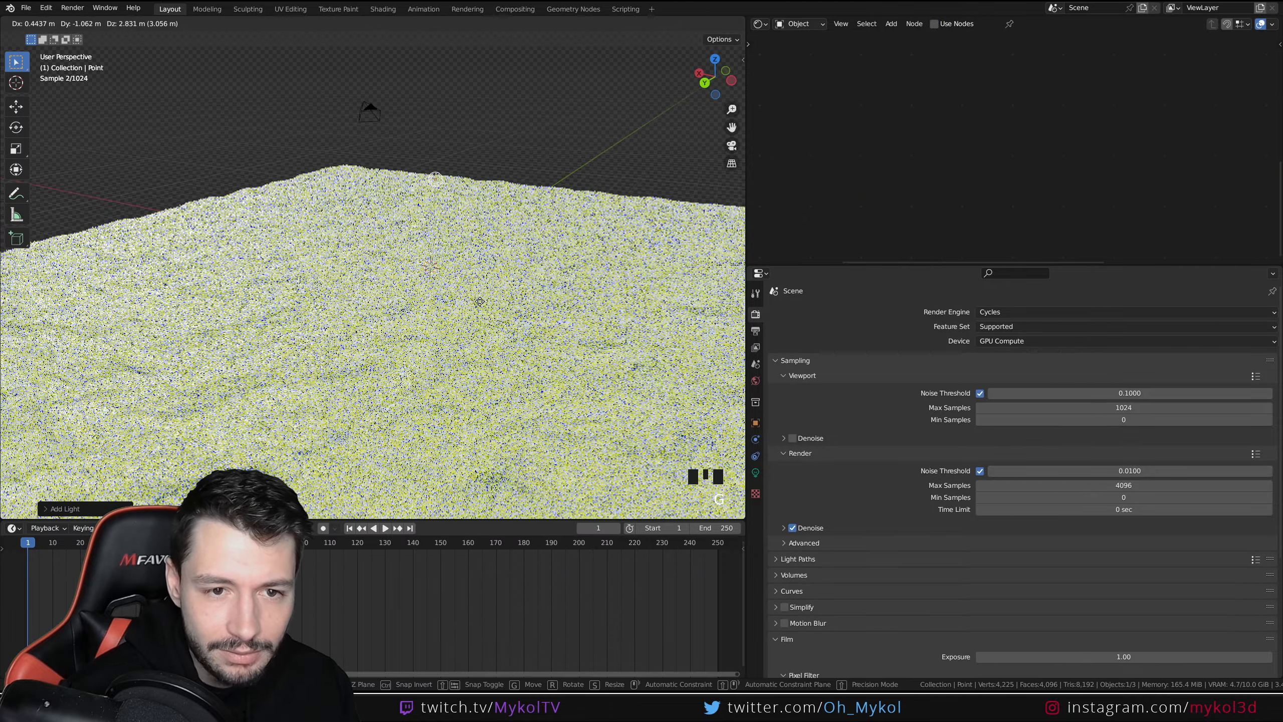
left_click(461, 334)
scroll(492, 388, "up", 3)
mouse_move(491, 388)
middle_mouse_down()
mouse_move(501, 417)
mouse_move(486, 390)
mouse_move(493, 407)
middle_mouse_up()
scroll(494, 411, "up", 2)
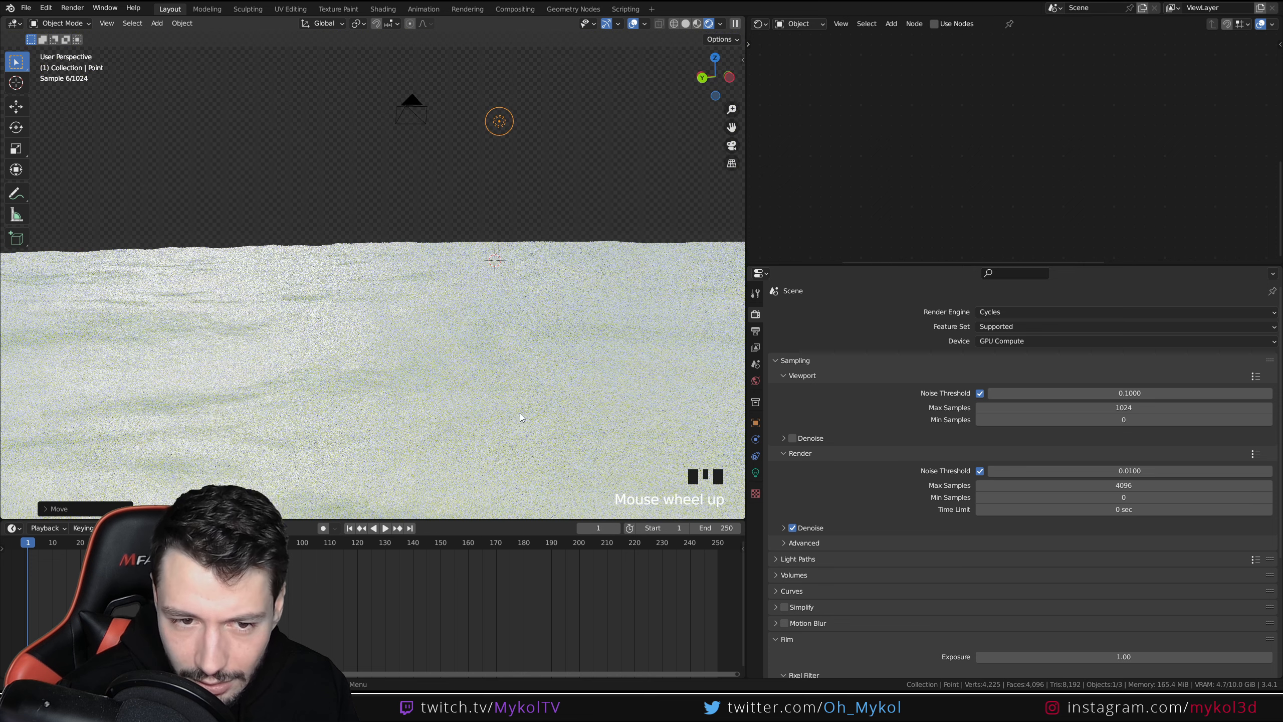
Step: Select the snow plane and examine its lit surface from low angles, with its Voronoi roughness nodes in view
left_click(534, 387)
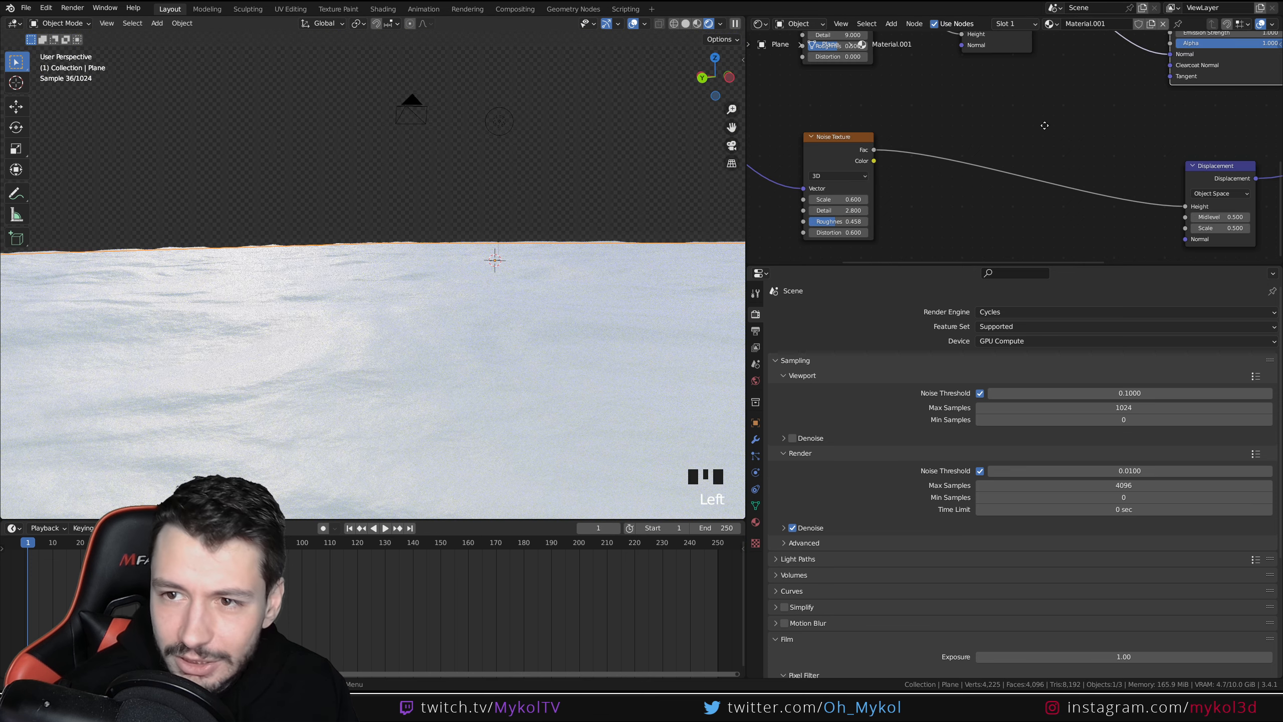
middle_click_drag(1090, 51, 959, 152)
middle_click_drag(942, 50, 1048, 197)
scroll(966, 159, "down", 3)
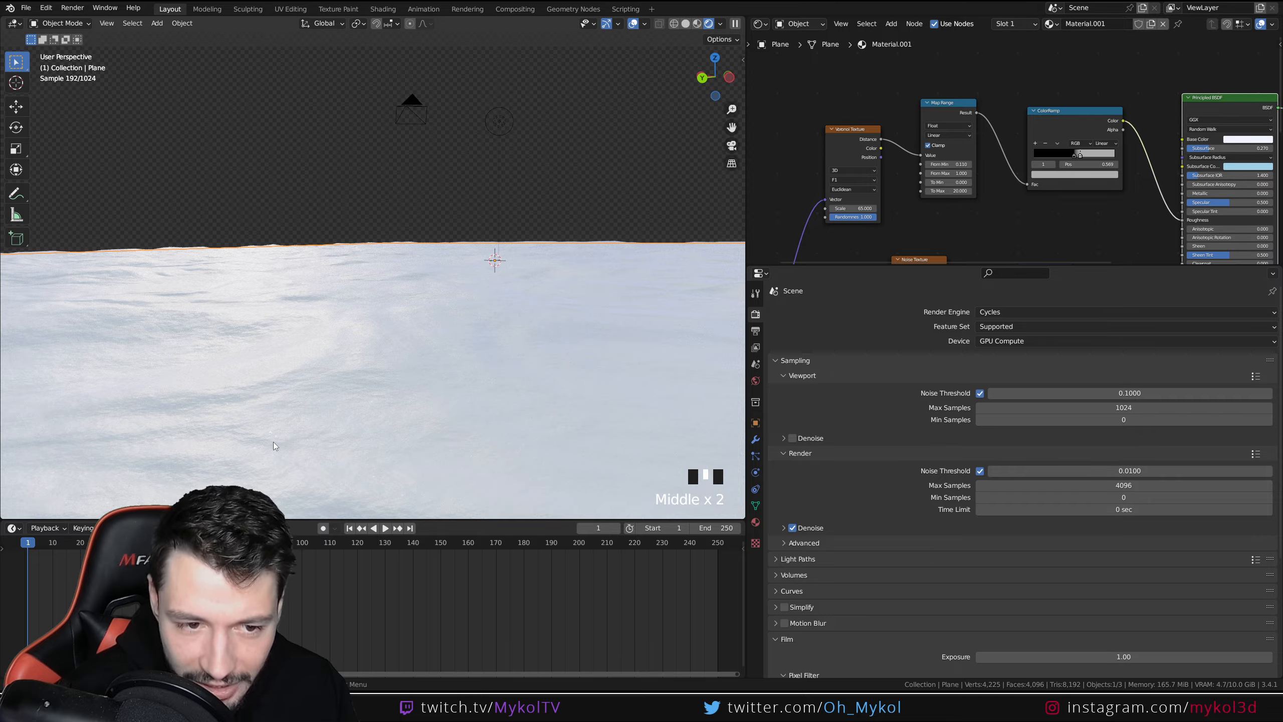
mouse_move(513, 418)
middle_mouse_down("shift")
mouse_move(547, 416)
mouse_move(497, 419)
middle_mouse_up("shift")
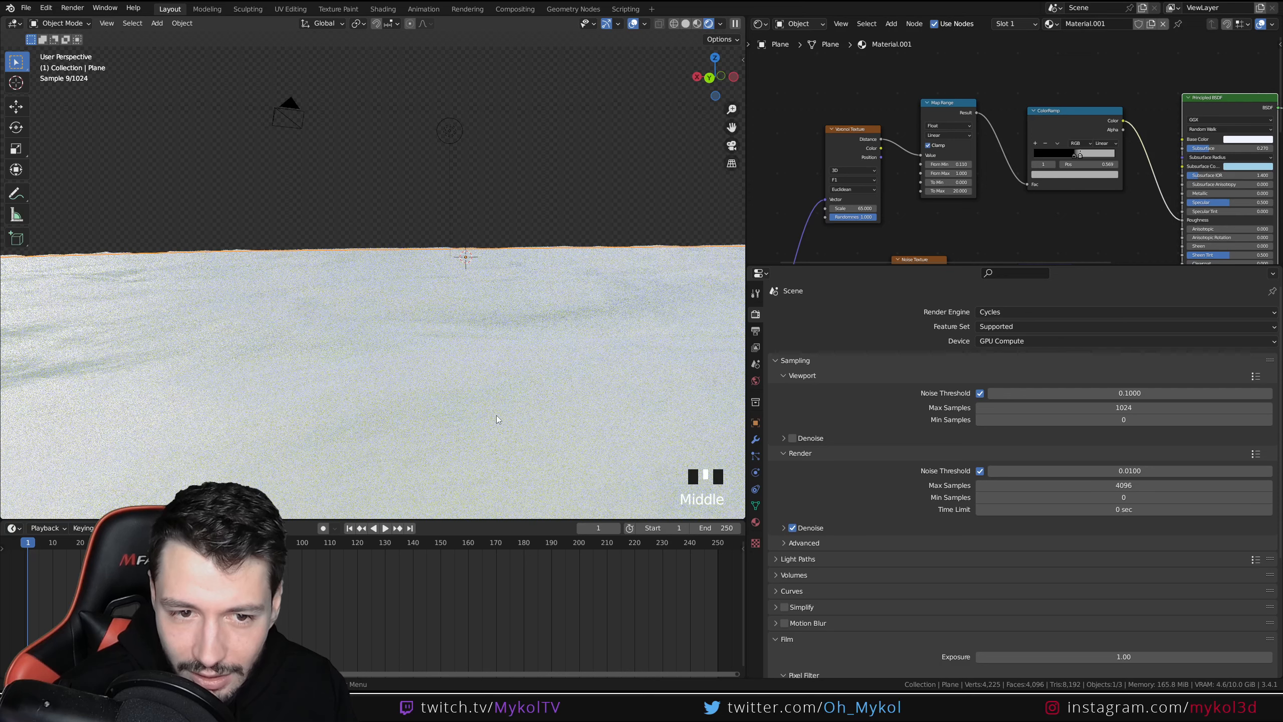
scroll(522, 376, "up", 1)
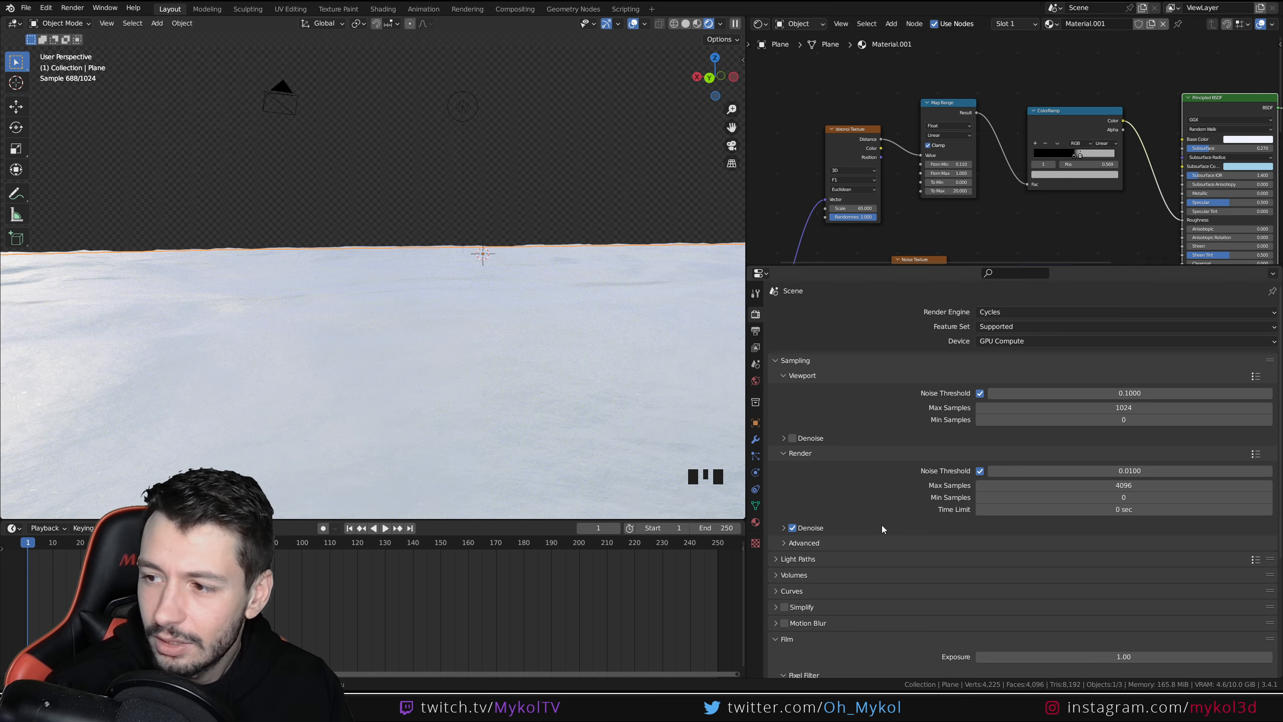
middle_click_drag(63, 406, 183, 404)
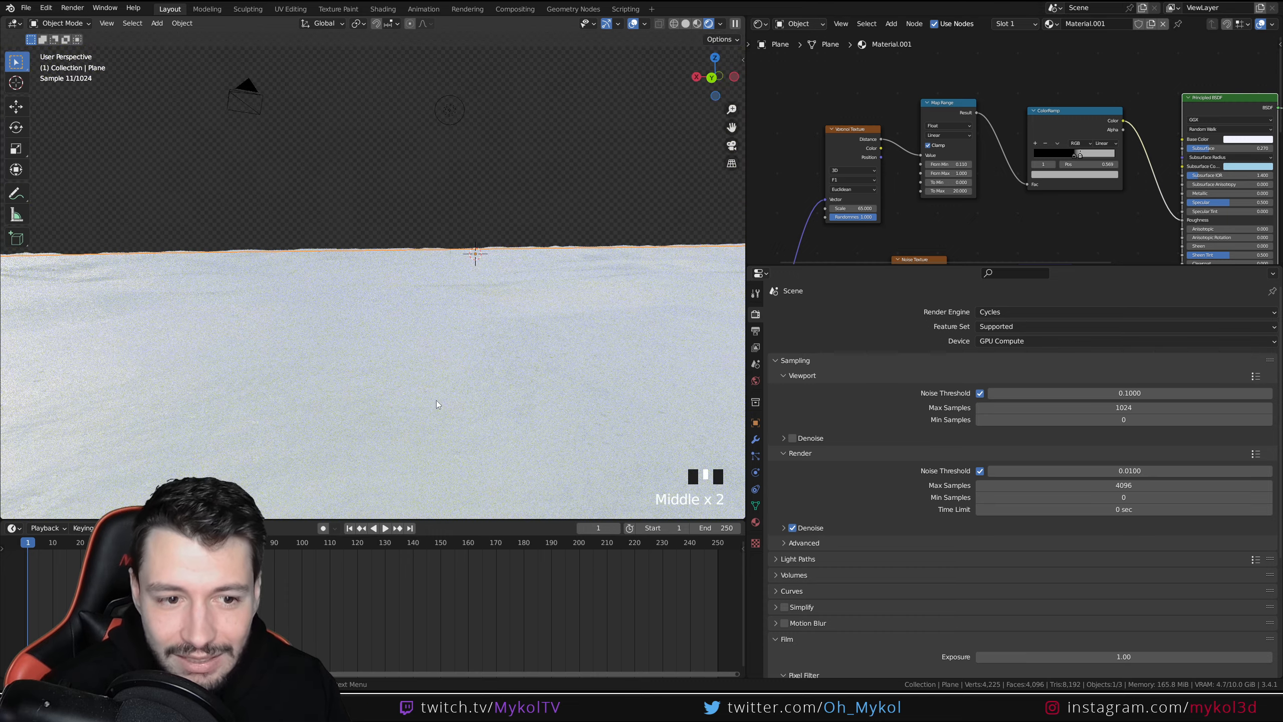
middle_click_drag(601, 419, 578, 421)
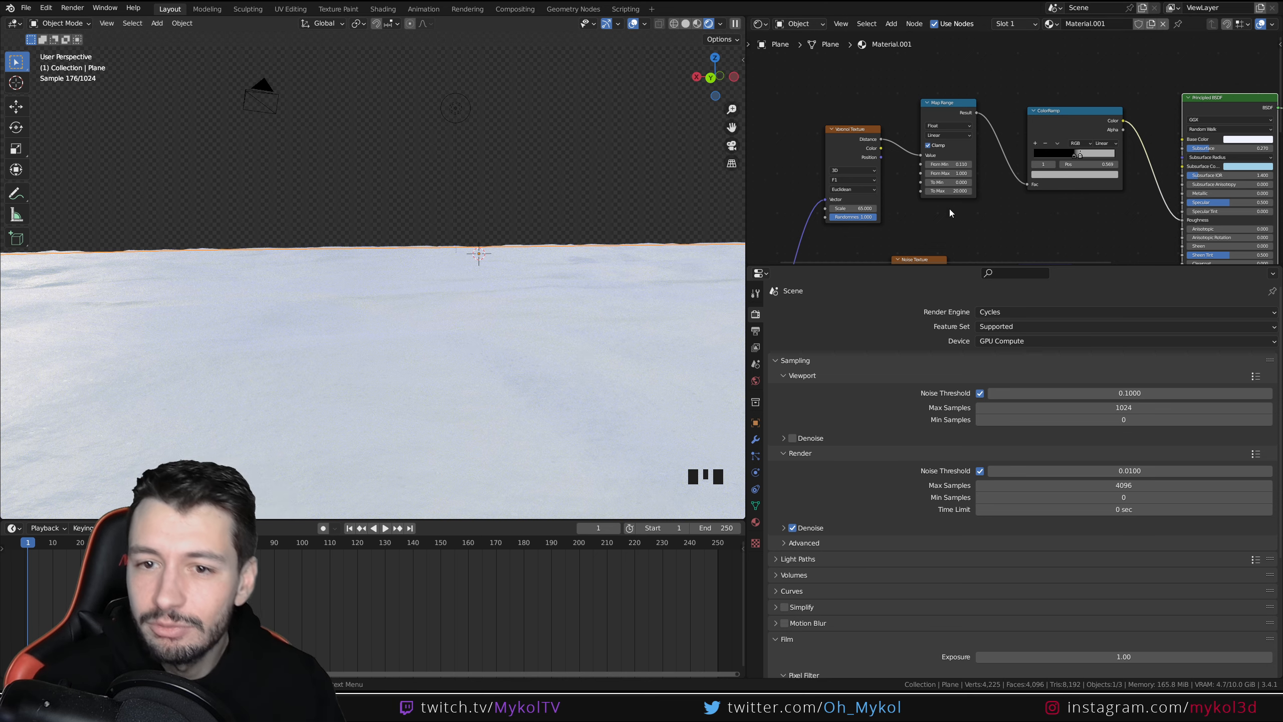
Step: Try adjusting the Map Range node's To Max value and undo the change
middle_click_drag(950, 208, 926, 162)
scroll(1008, 141, "up", 4)
middle_click_drag(1010, 149, 1141, 130)
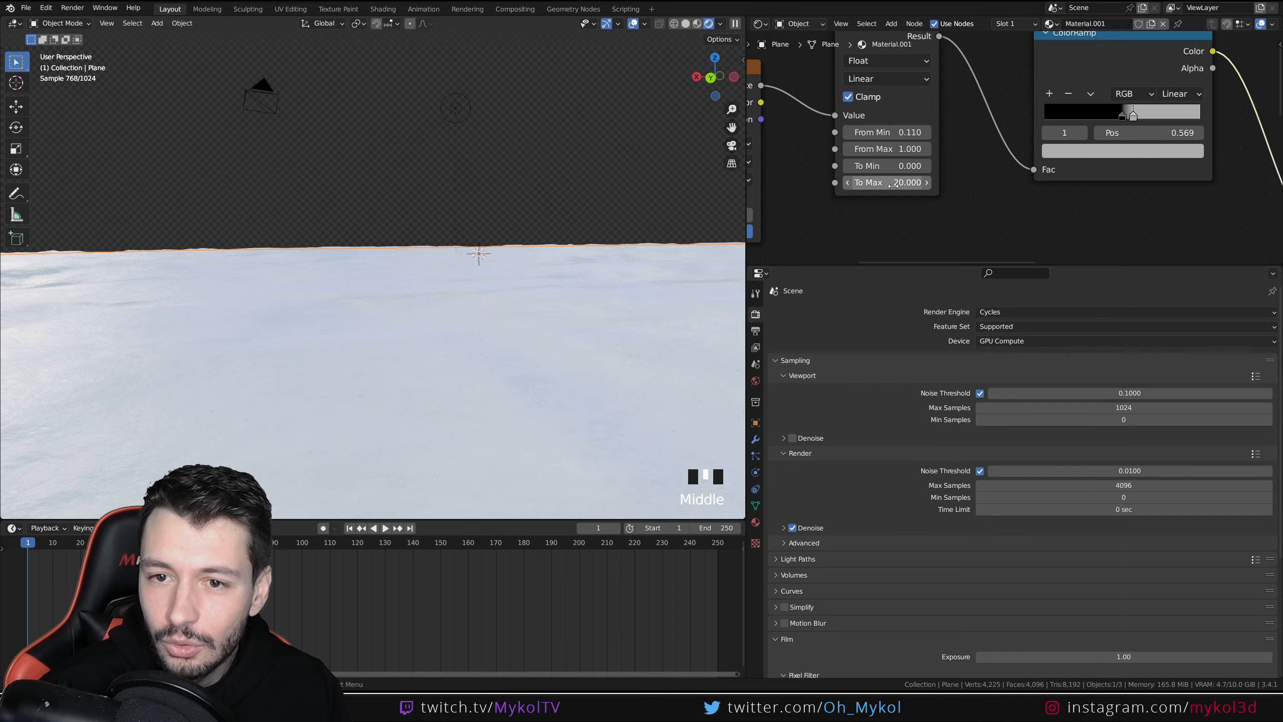
left_click_drag(889, 183, 884, 182, "shift")
key("ctrl+z")
Step: Try a scale of 41.4 on the Voronoi Texture and undo the change
middle_click_drag(790, 201, 1003, 172)
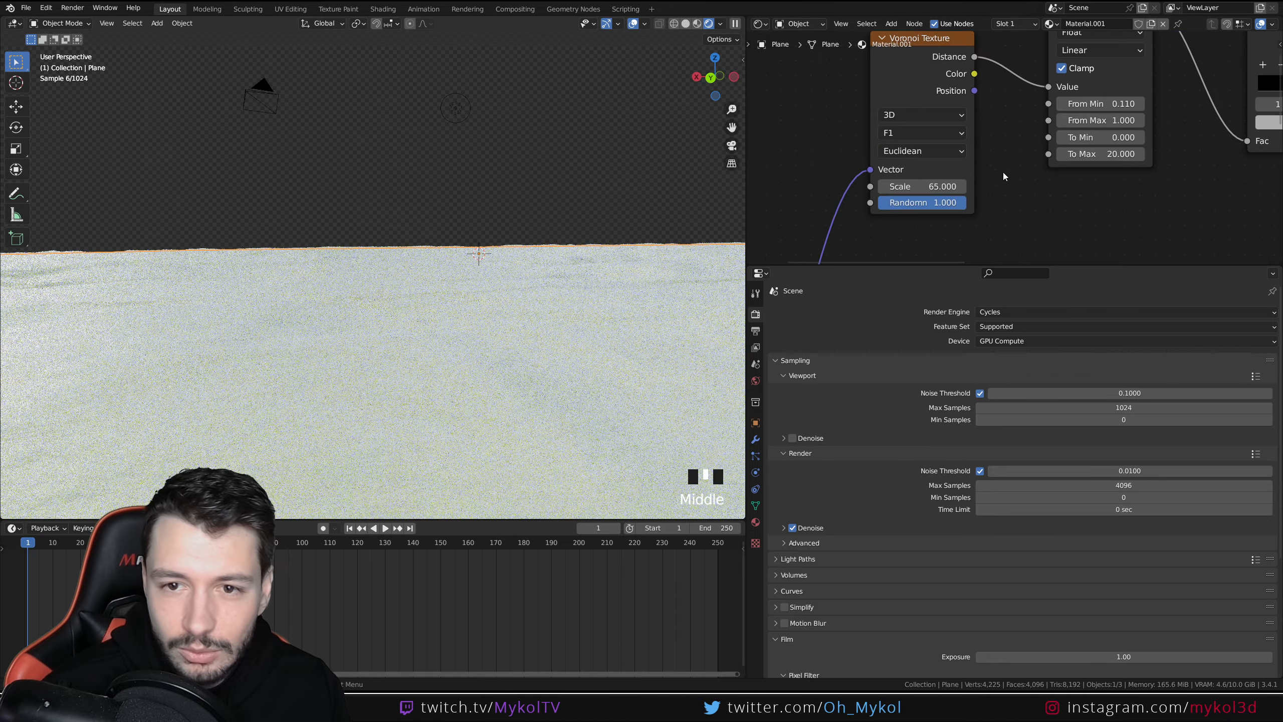
left_click_drag(920, 186, 839, 187)
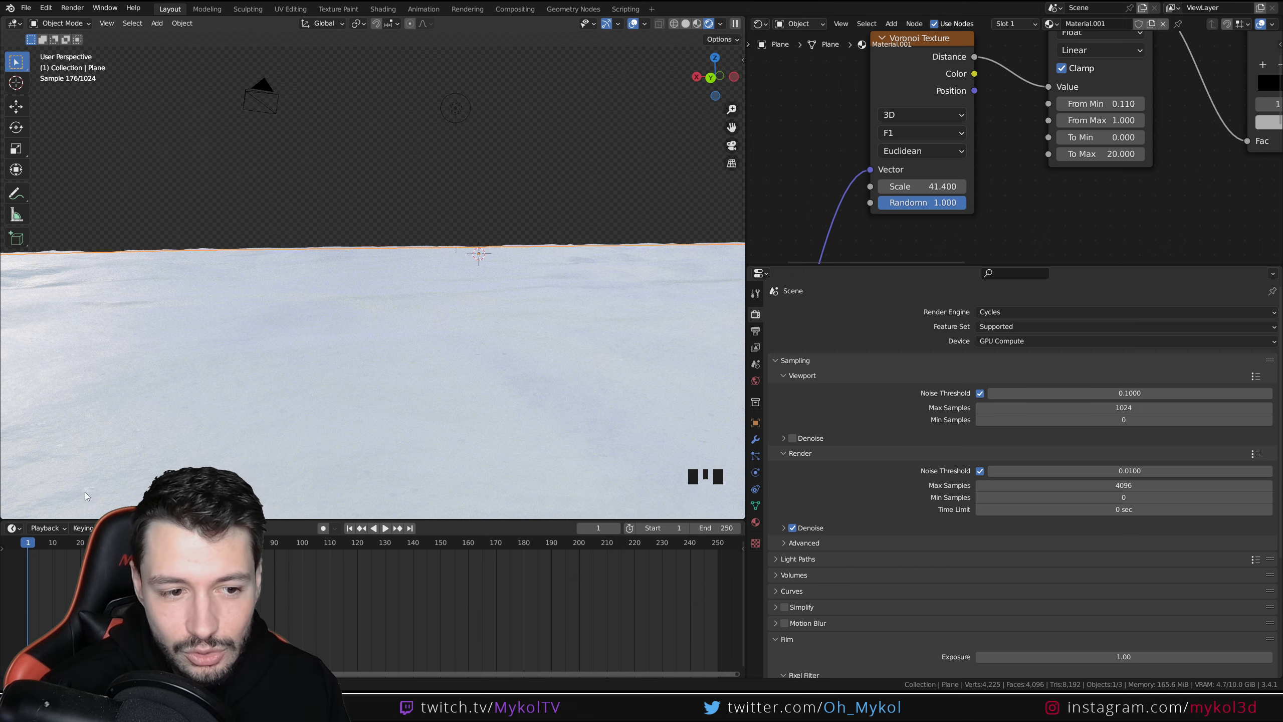
key("ctrl+z")
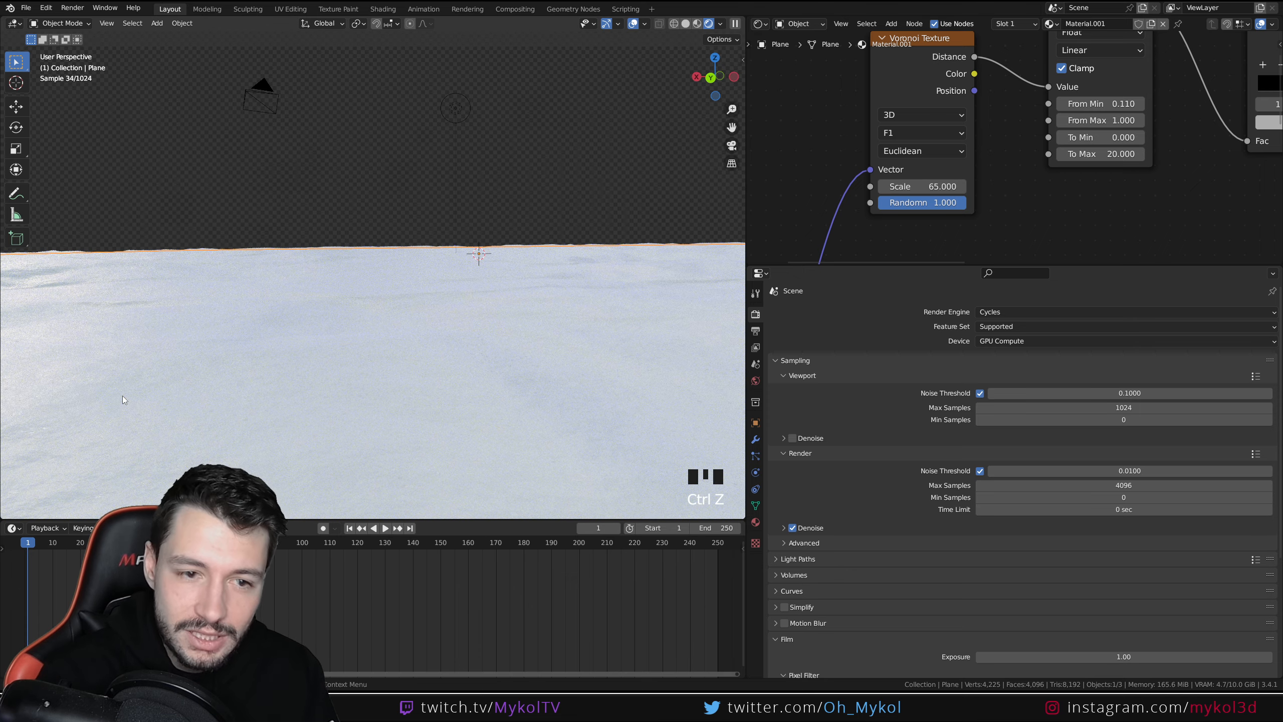
Step: Move the roughness ColorRamp's black stop to 0.634 and its grey stop to 0.691
middle_click_drag(1100, 130, 864, 200)
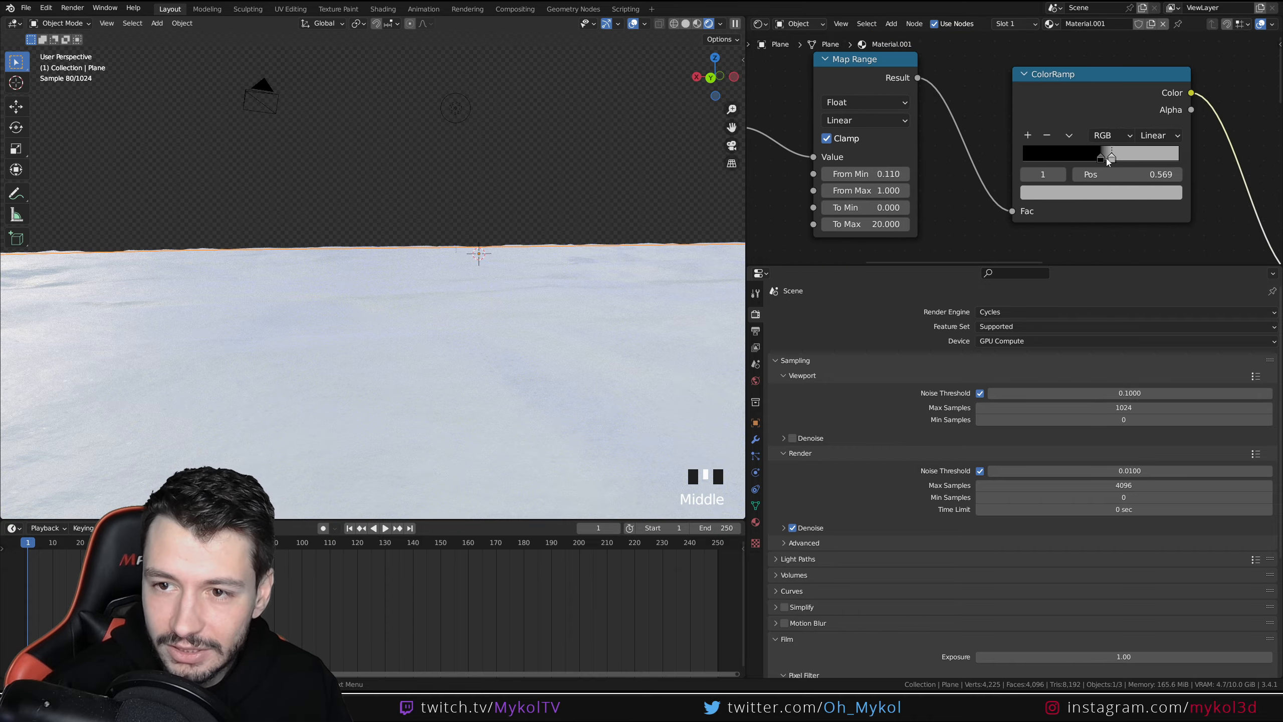
left_click_drag(1107, 159, 1125, 159)
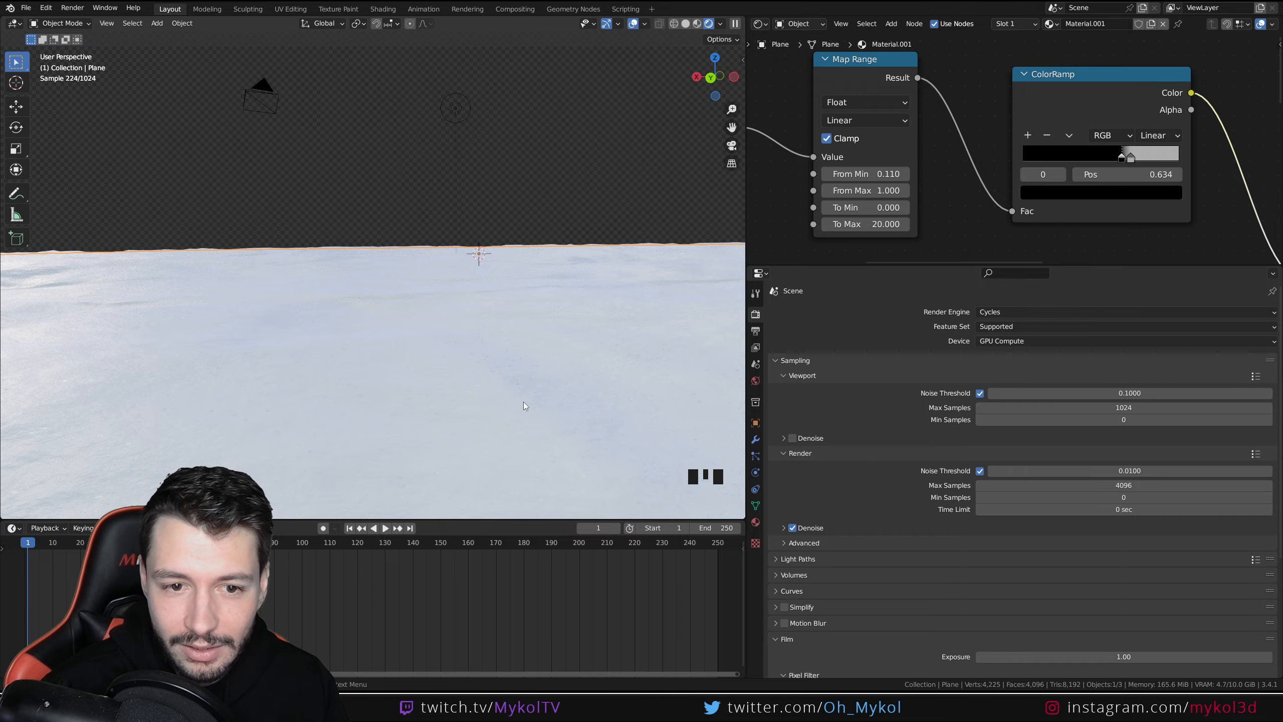
middle_click_drag(558, 400, 494, 365)
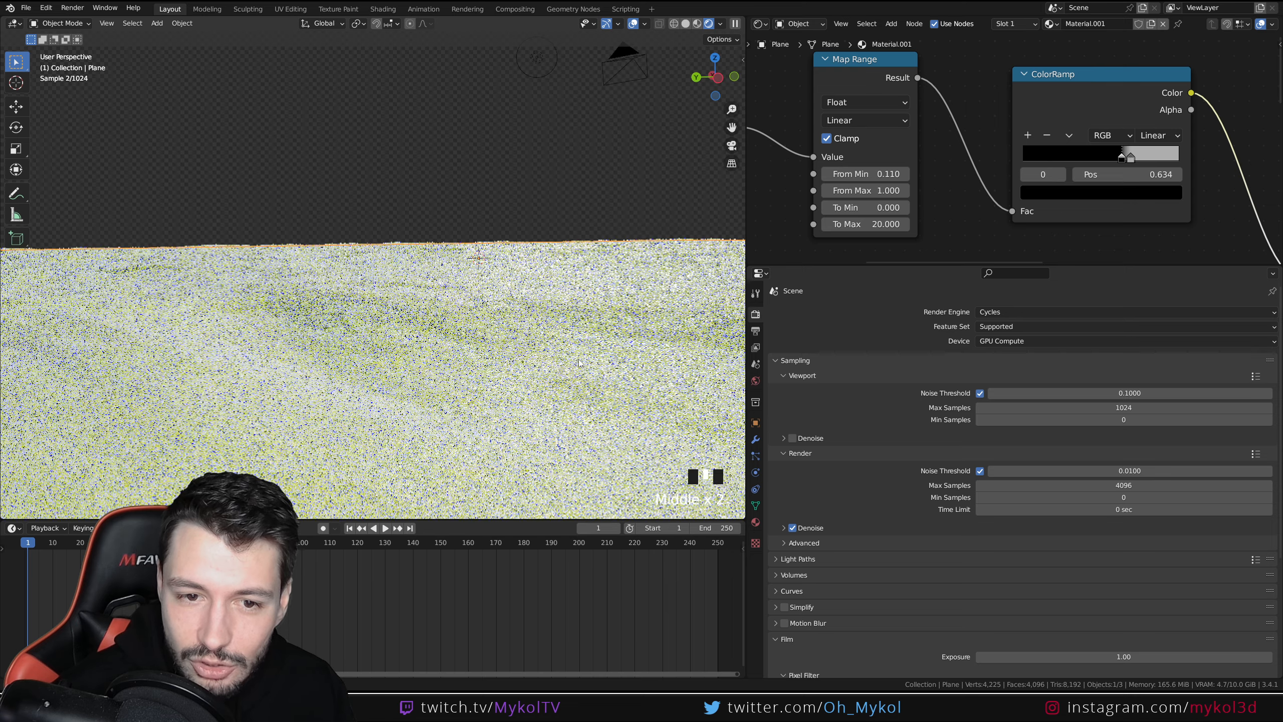
Step: Set the Bump node's strength to 0.1
scroll(1016, 152, "down", 6)
middle_click_drag(913, 135, 935, 107)
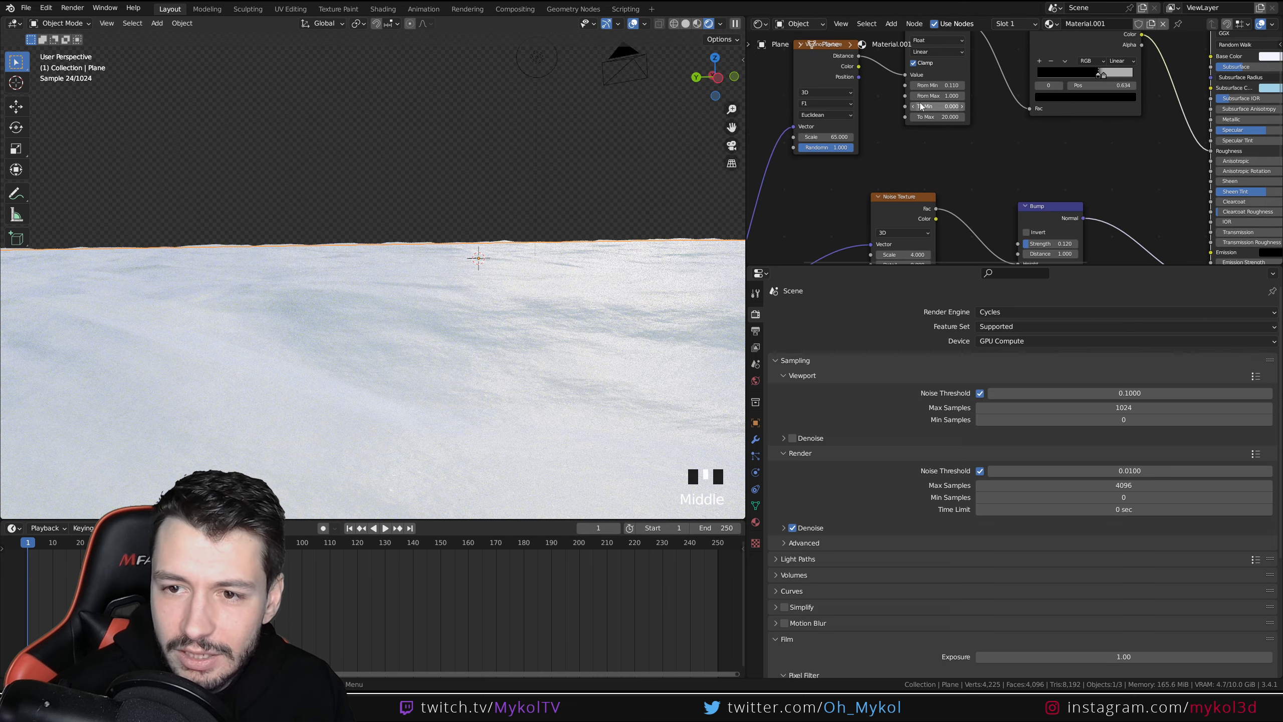
middle_click_drag(937, 170, 905, 101)
left_click(1020, 184)
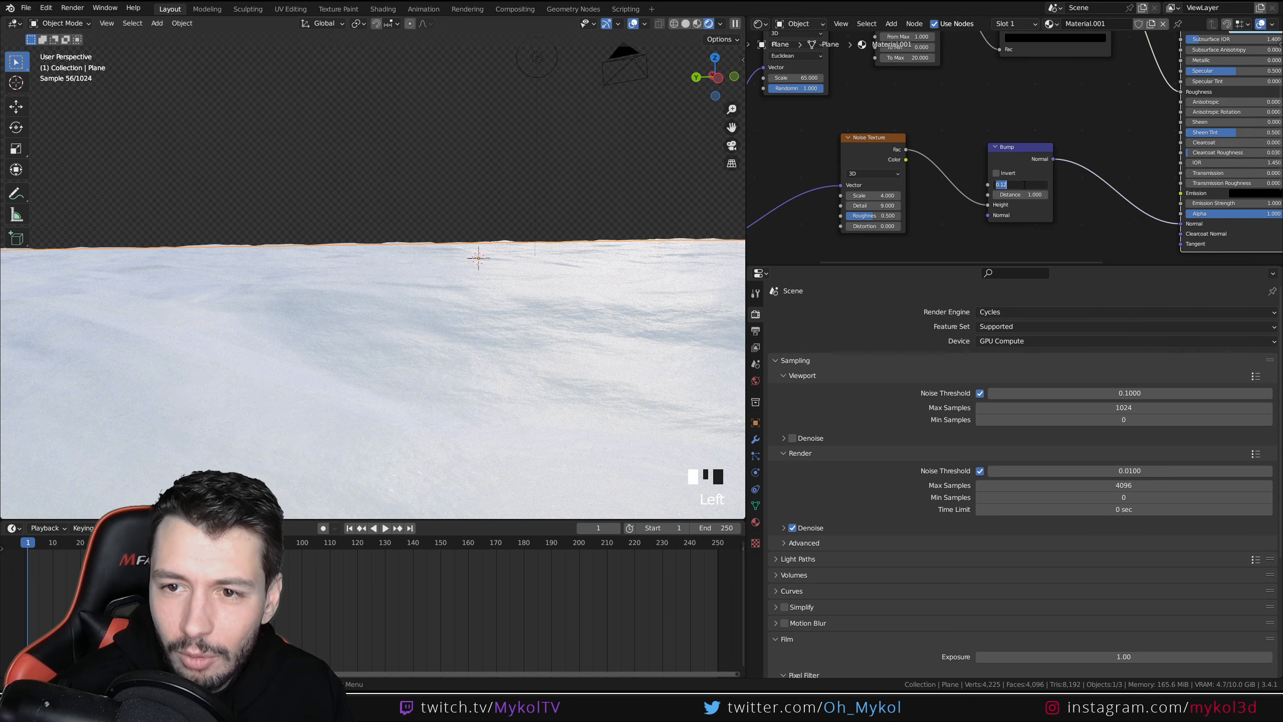
type("0.1")
key("Return")
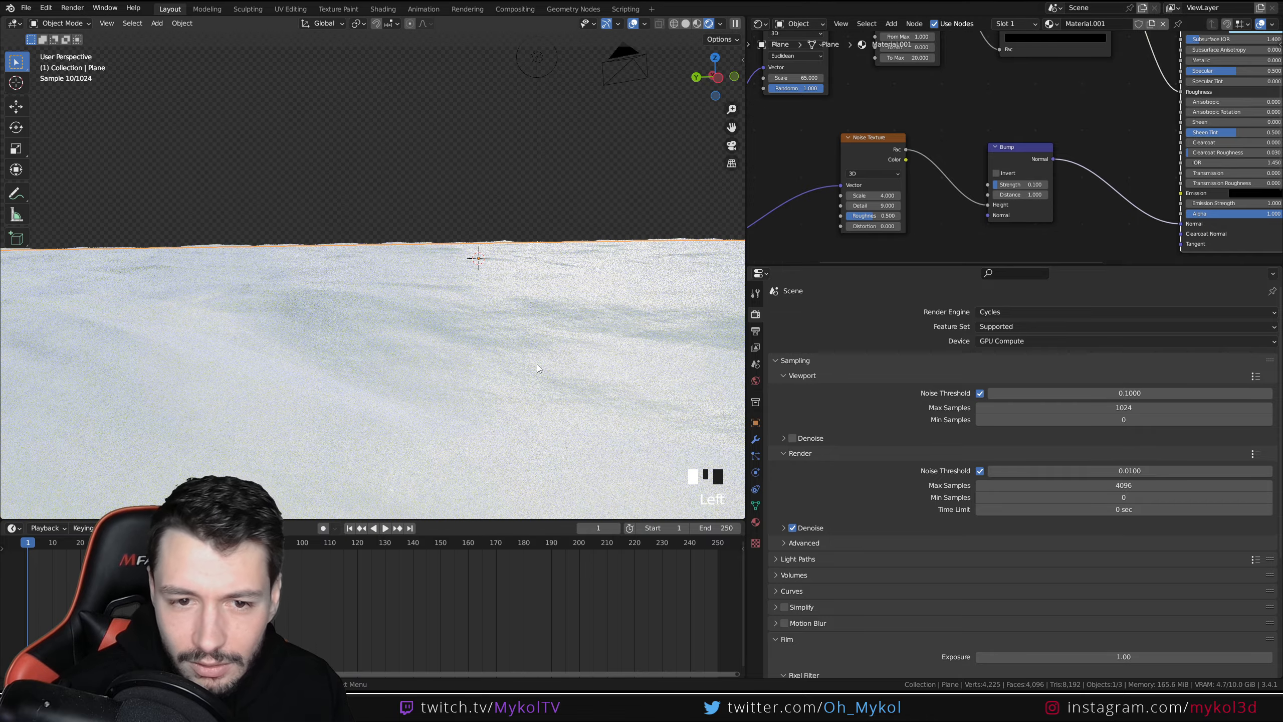
Step: Check the snow plane from several distances and slightly brighten the grey stop of the roughness ColorRamp
scroll(495, 338, "down", 4)
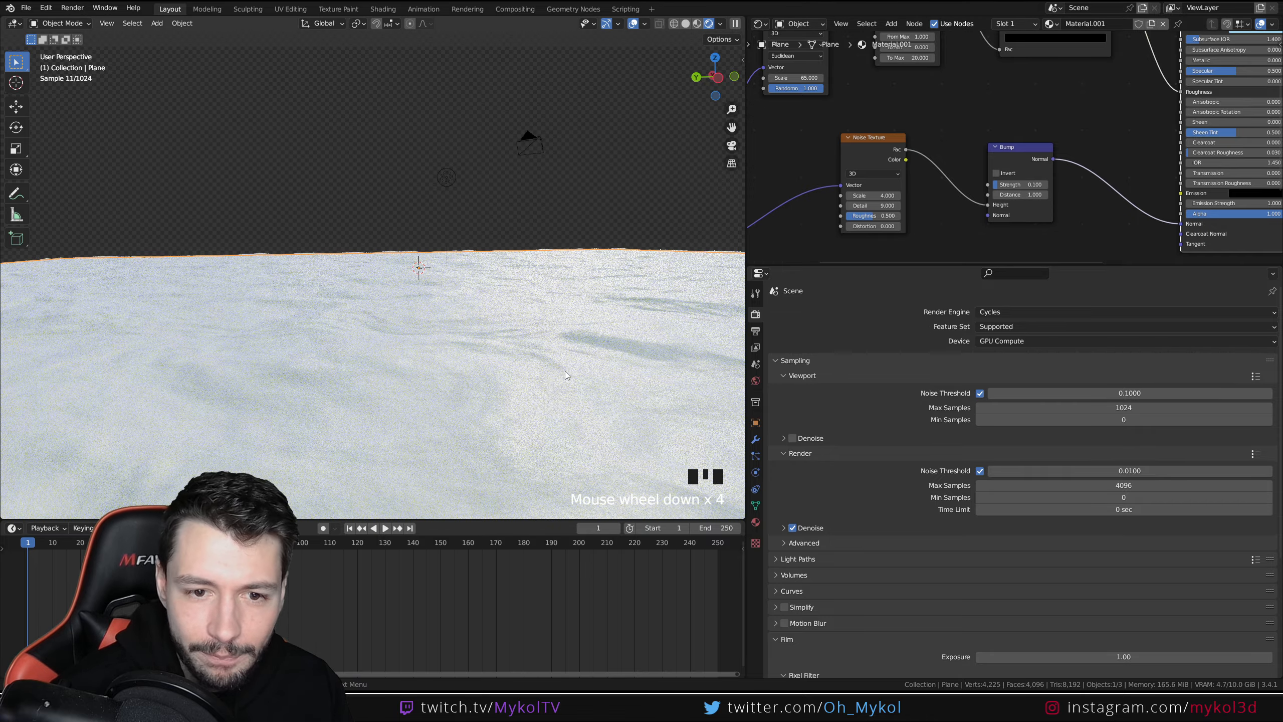
middle_click_drag(496, 338, 509, 387)
scroll(509, 387, "down", 4)
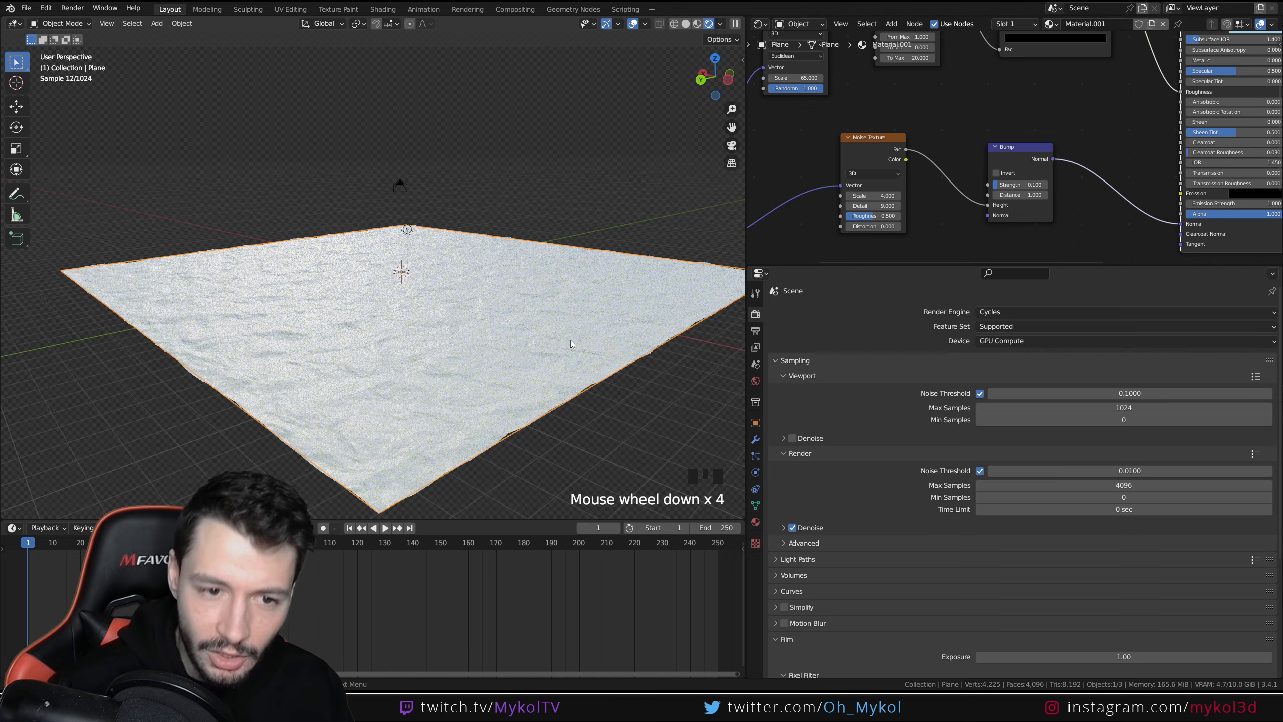
scroll(510, 279, "up", 4)
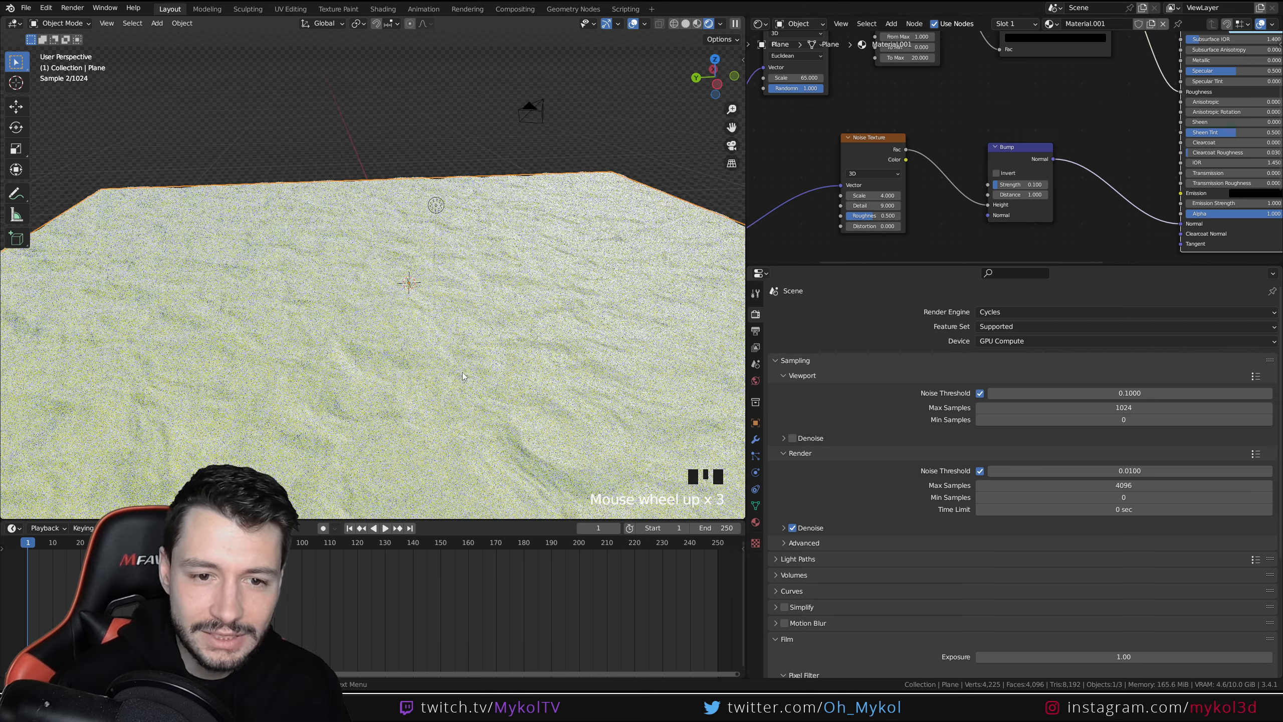
middle_click_drag(488, 394, 505, 389)
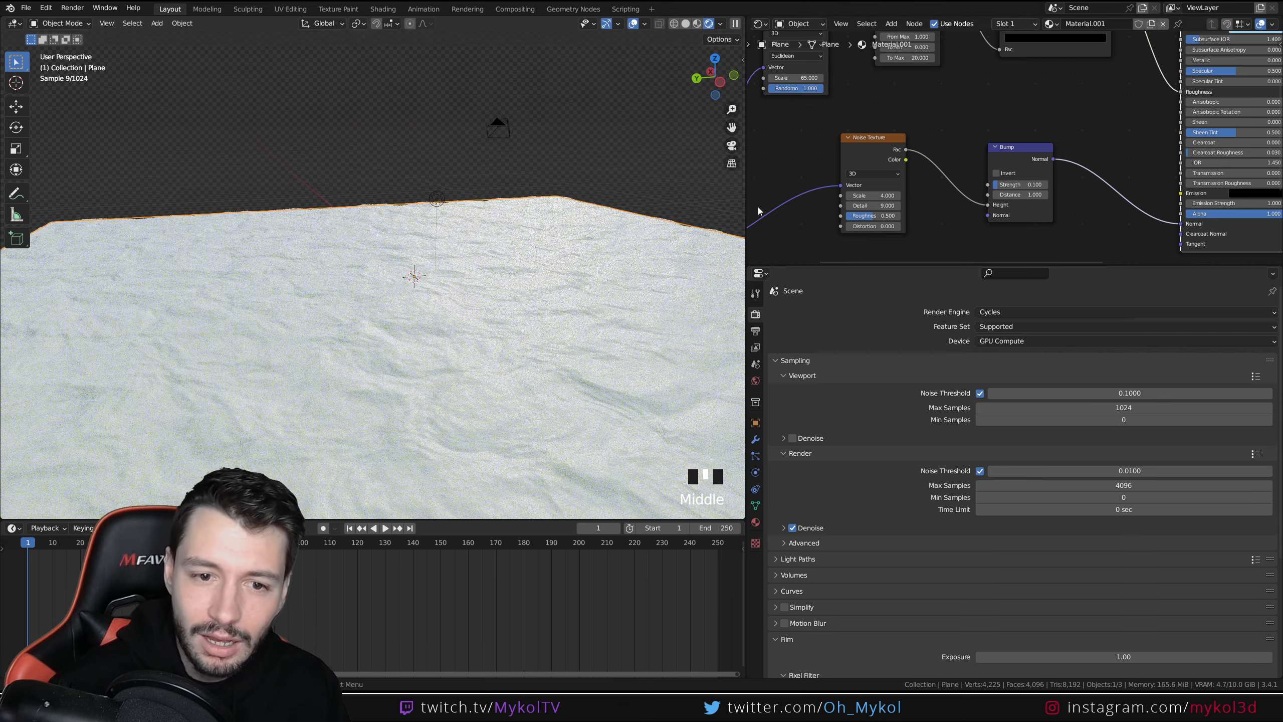
middle_click_drag(603, 314, 616, 310)
middle_click_drag(988, 117, 943, 210)
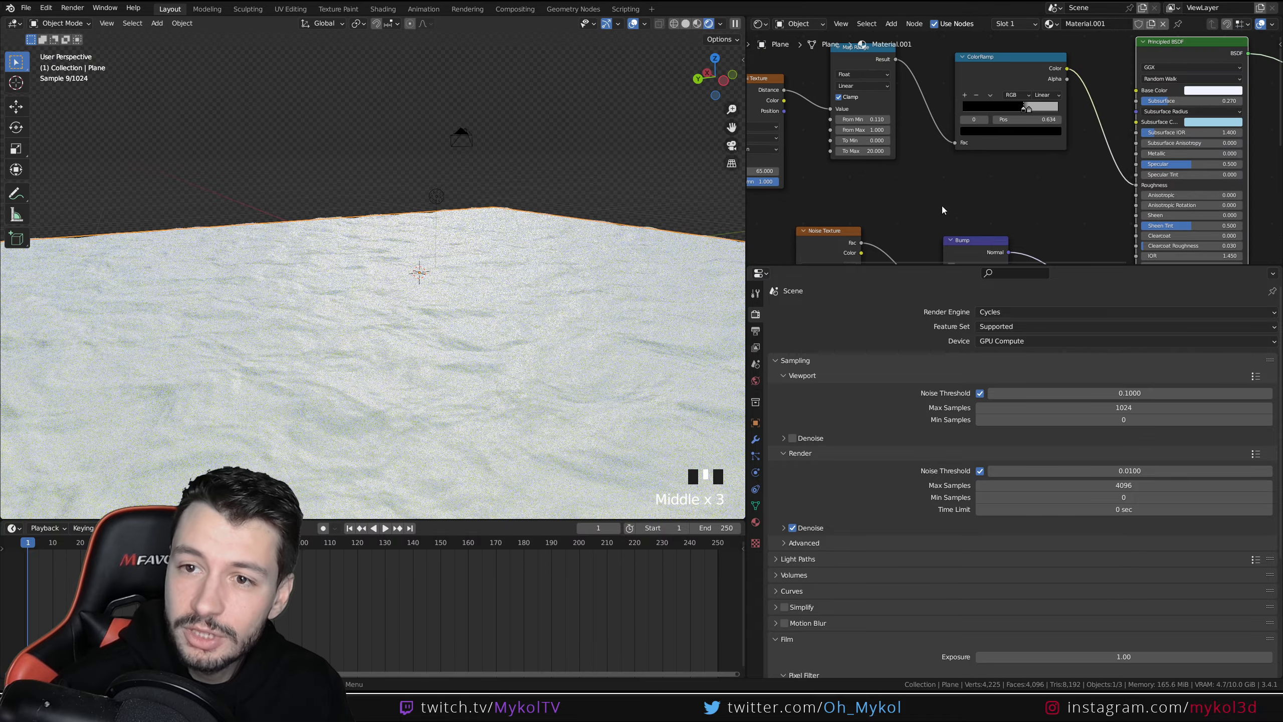
left_click(1029, 108)
left_click(1210, 91)
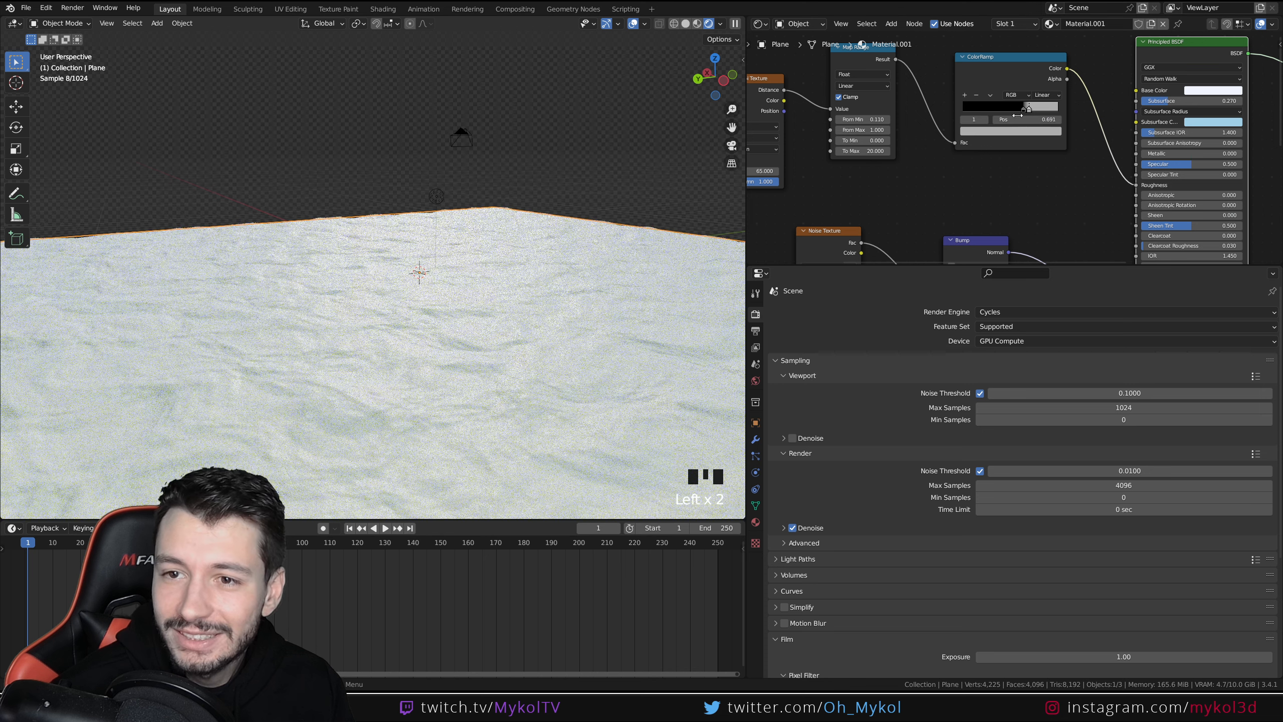
left_click(1032, 131)
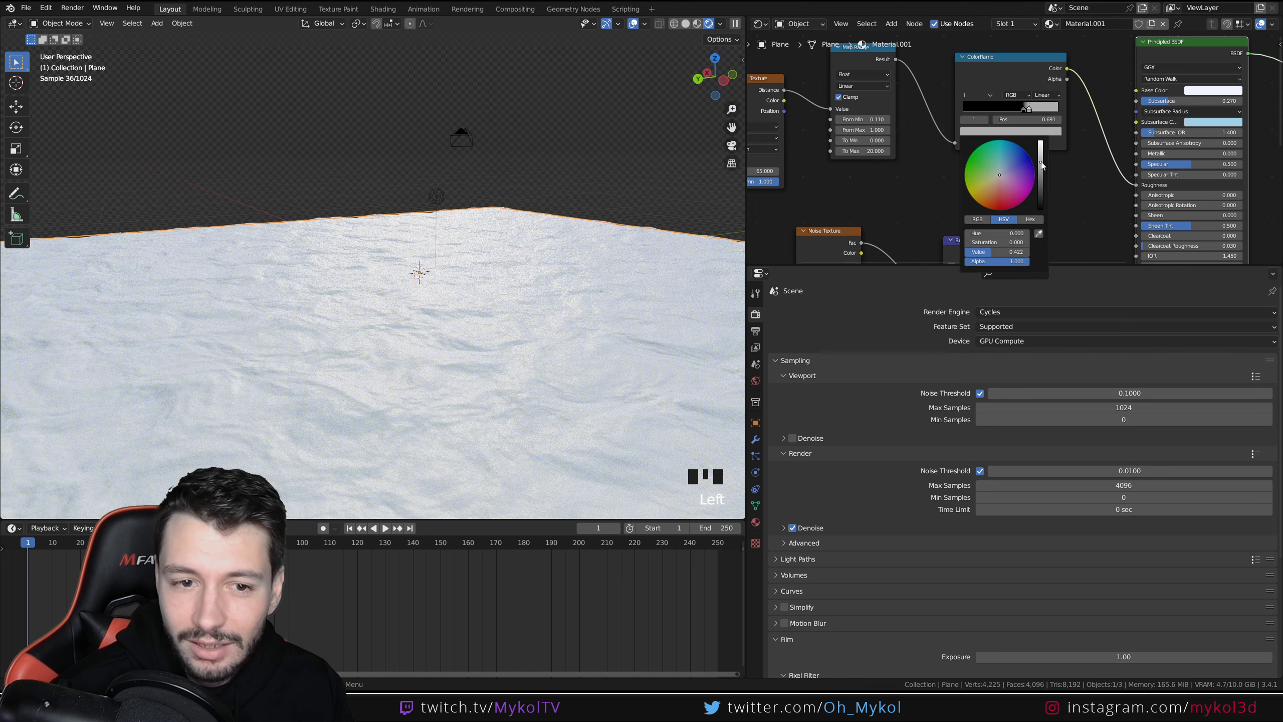
left_click_drag(1042, 166, 1042, 159)
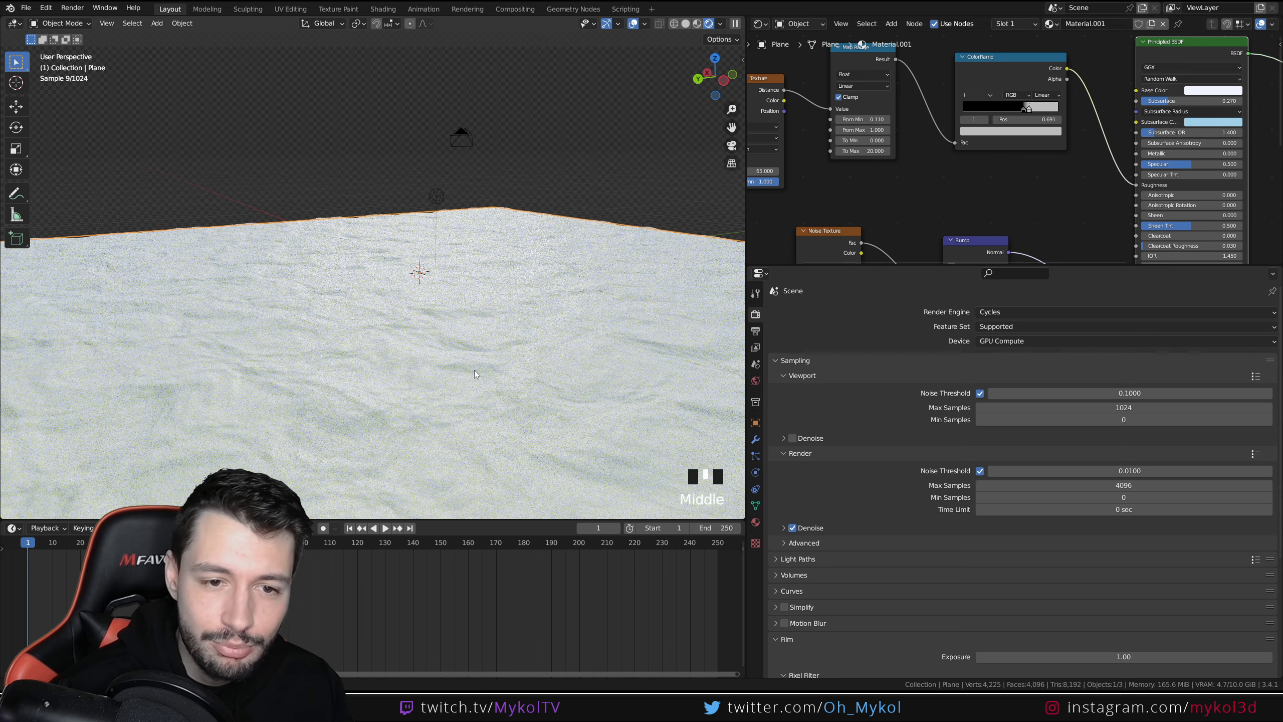
Step: Set the Principled BSDF's subsurface to 0.213 and change the subsurface color to a paler, less saturated blue
middle_click_drag(475, 374, 495, 435)
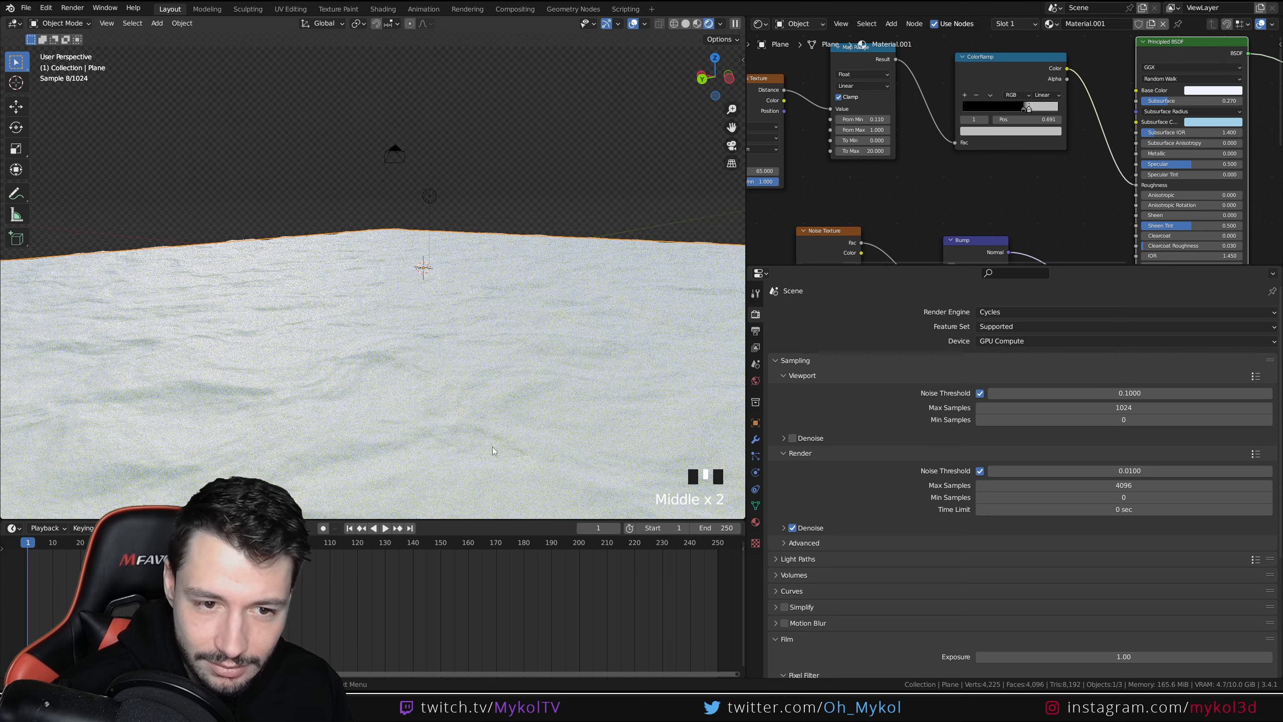
left_click(1207, 92)
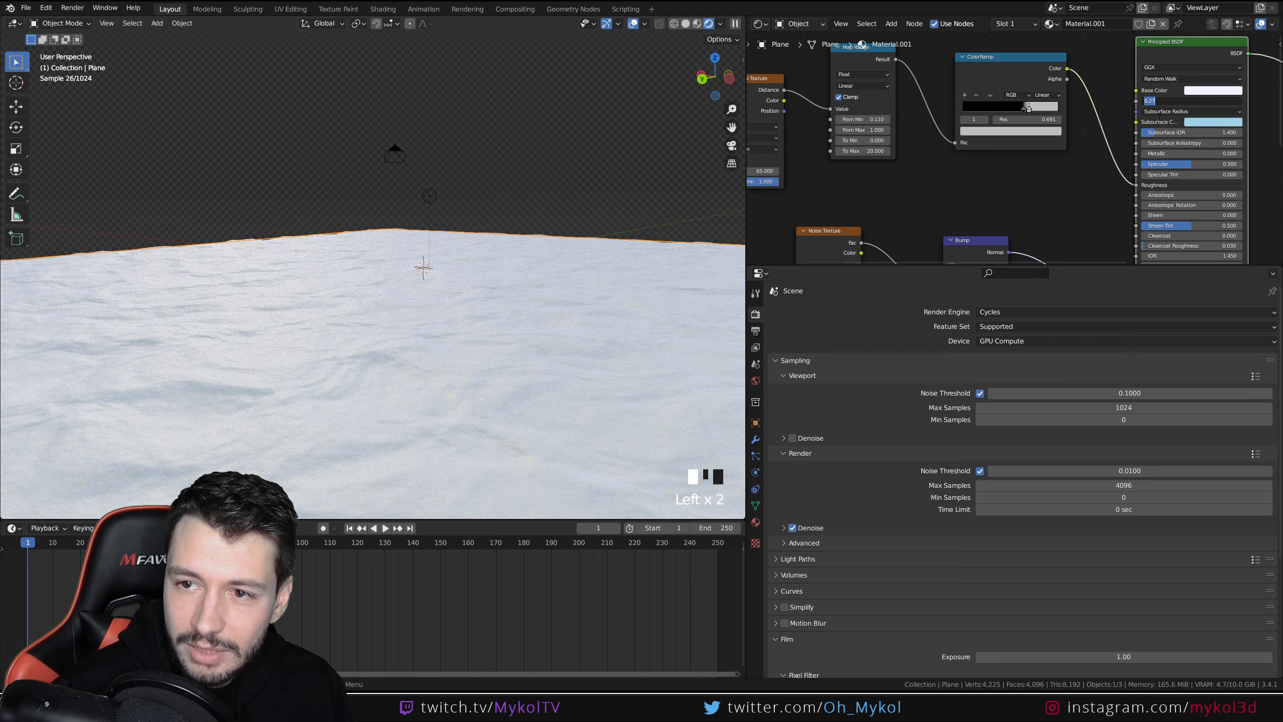
left_click(1159, 117)
left_click_drag(1164, 102, 1158, 102)
left_click(1216, 123)
left_click(1214, 122)
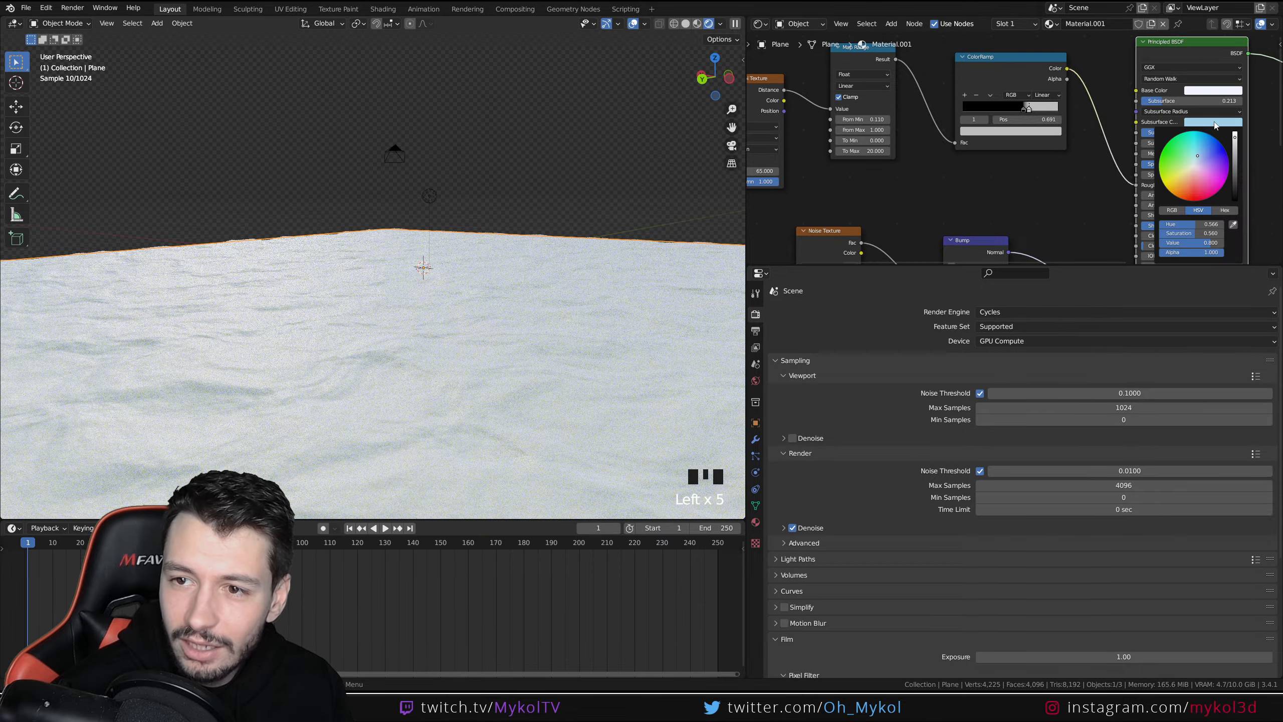
left_click(1200, 162)
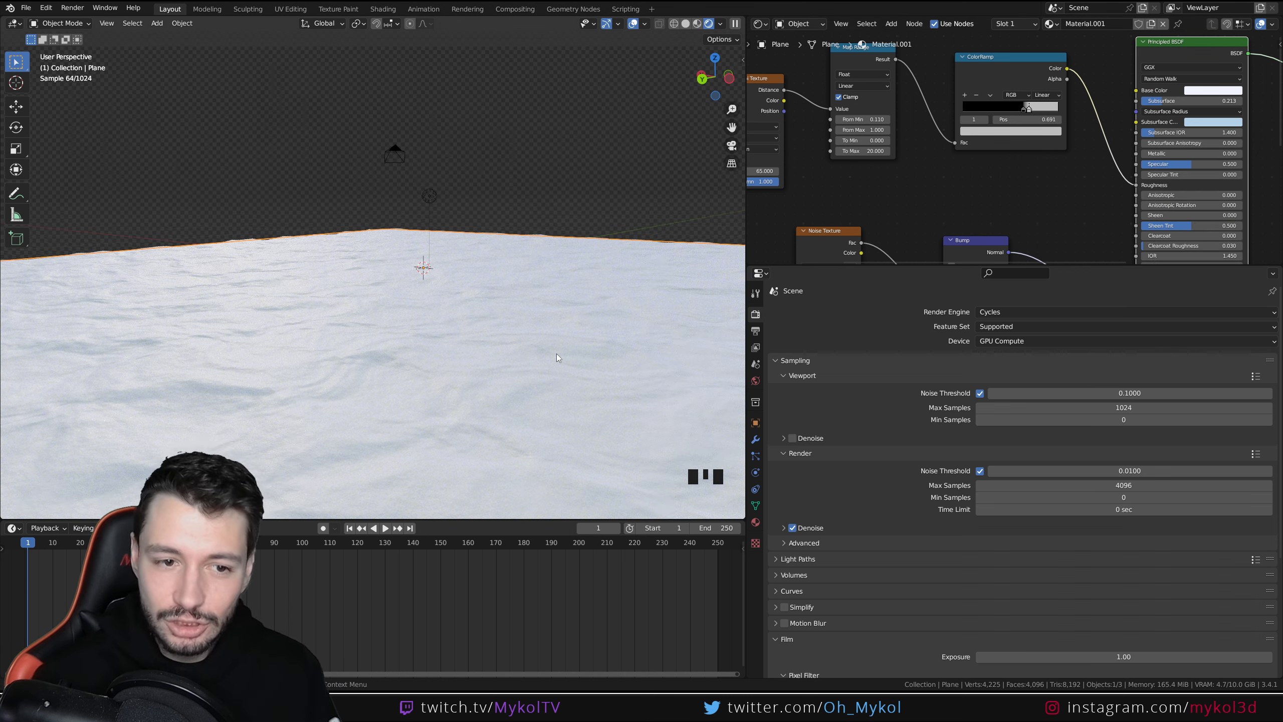
Step: Add a Subdivision Surface modifier to the snow plane with a viewport level of 2
scroll(303, 381, "up", 3)
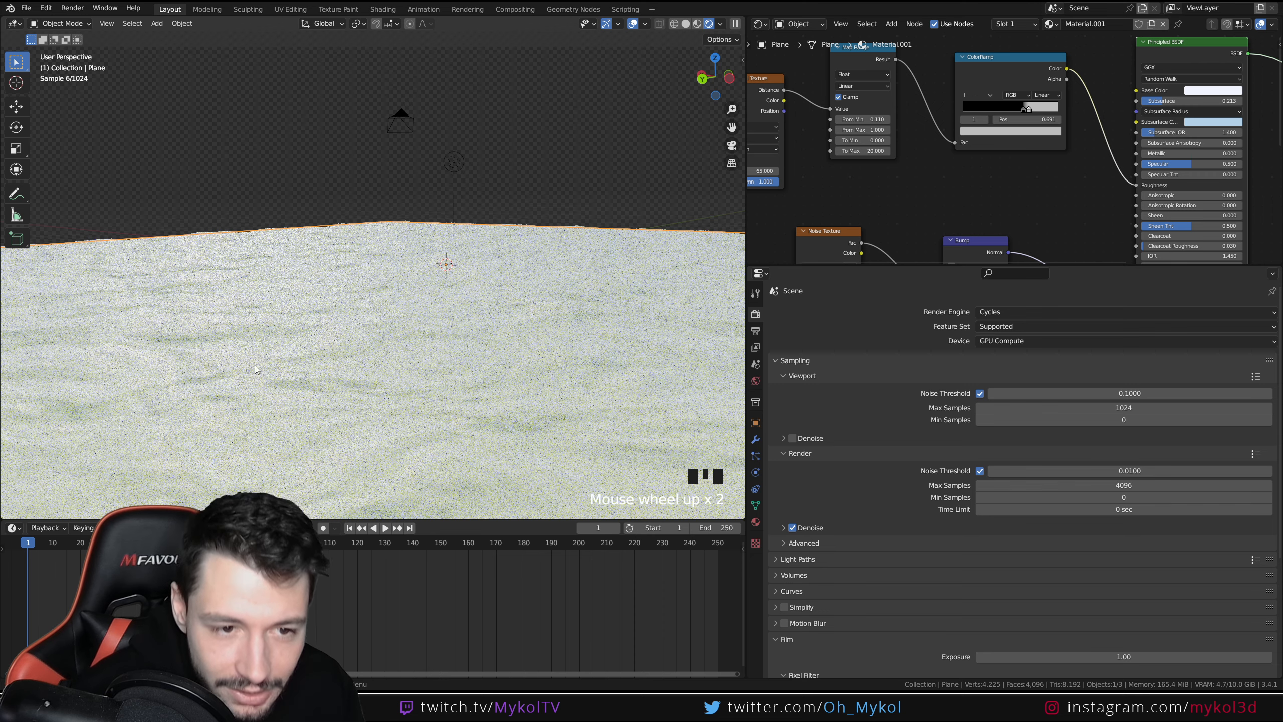
middle_click_drag(302, 381, 368, 342, "shift")
scroll(325, 295, "up", 2)
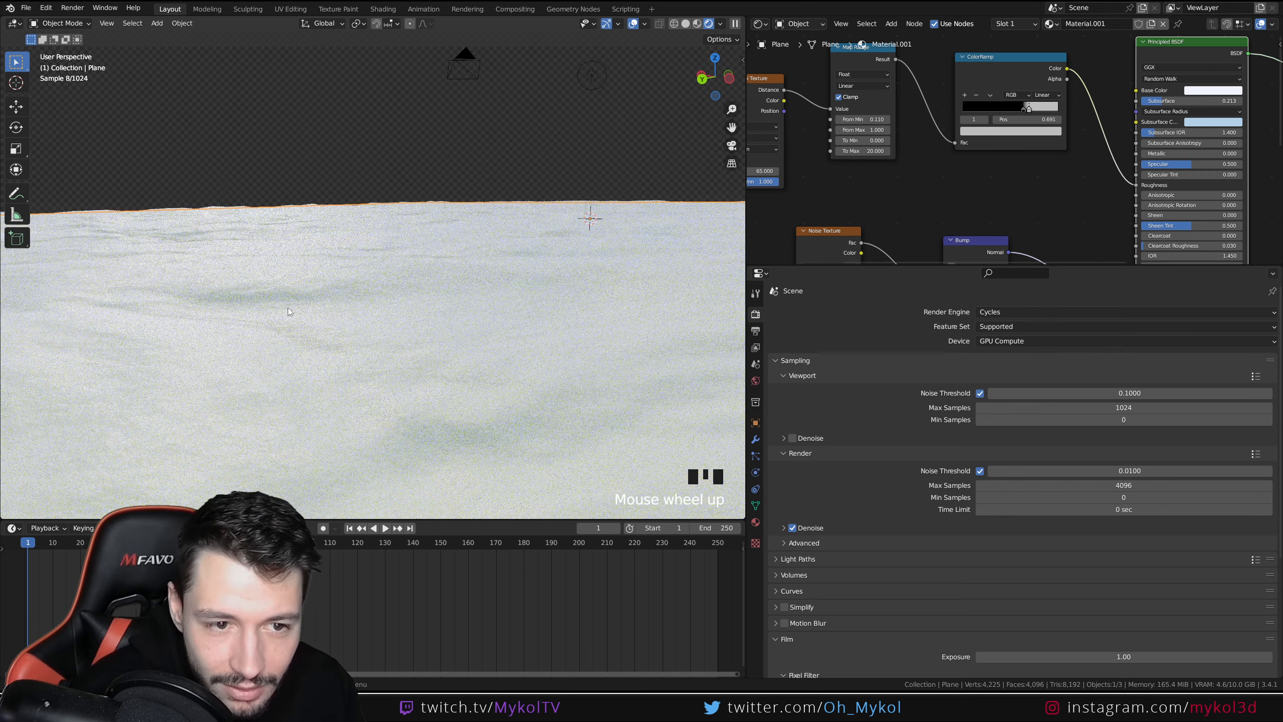
middle_click_drag(403, 375, 393, 342)
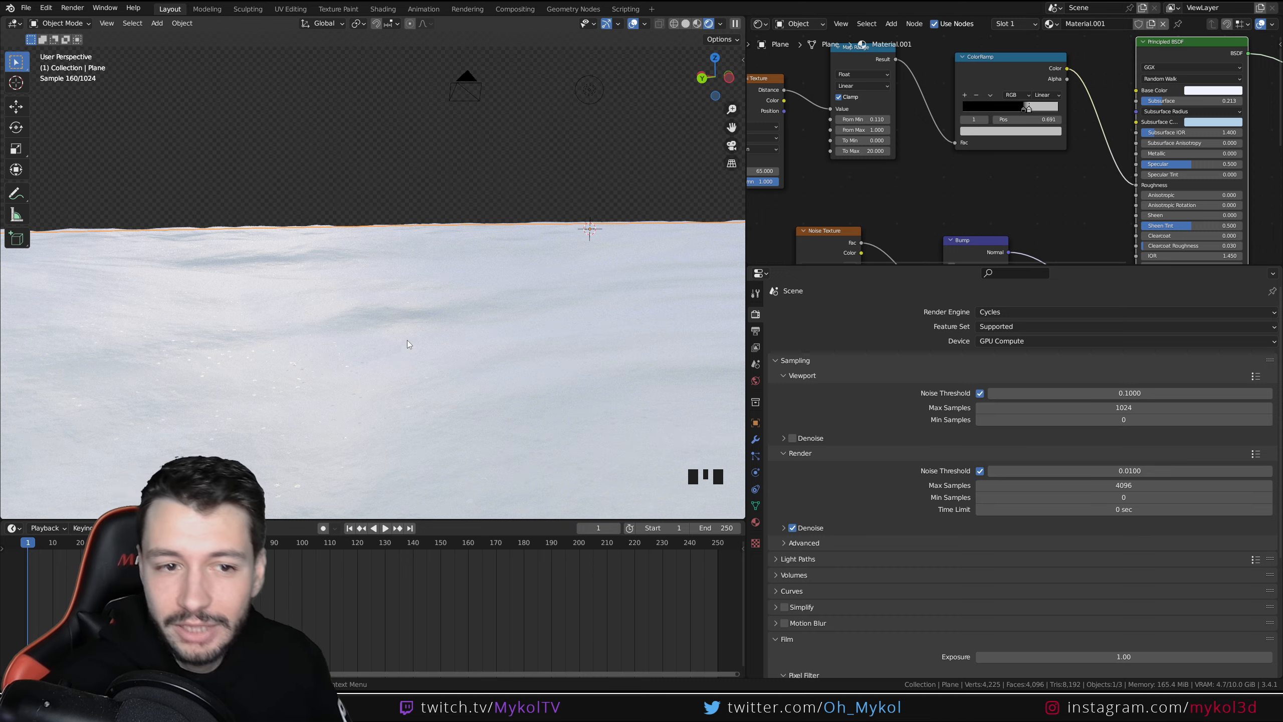
left_click(438, 312)
left_click(756, 439)
left_click(926, 310)
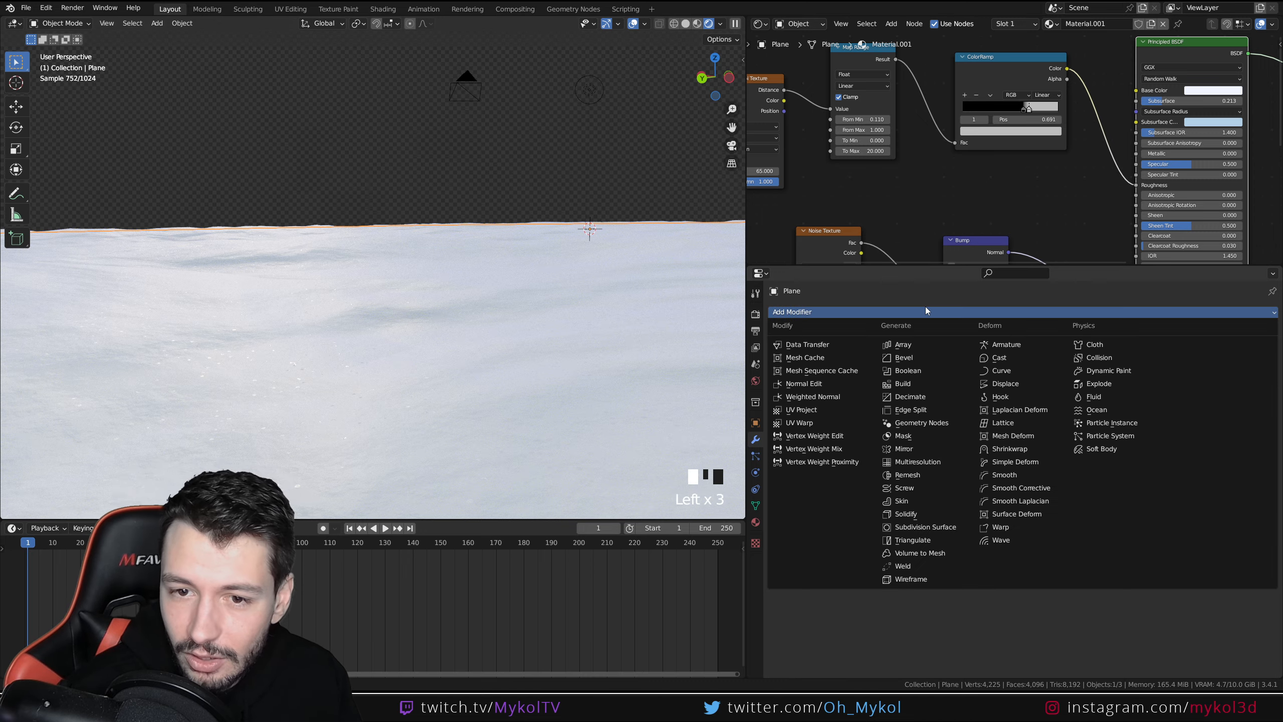
left_click(930, 527)
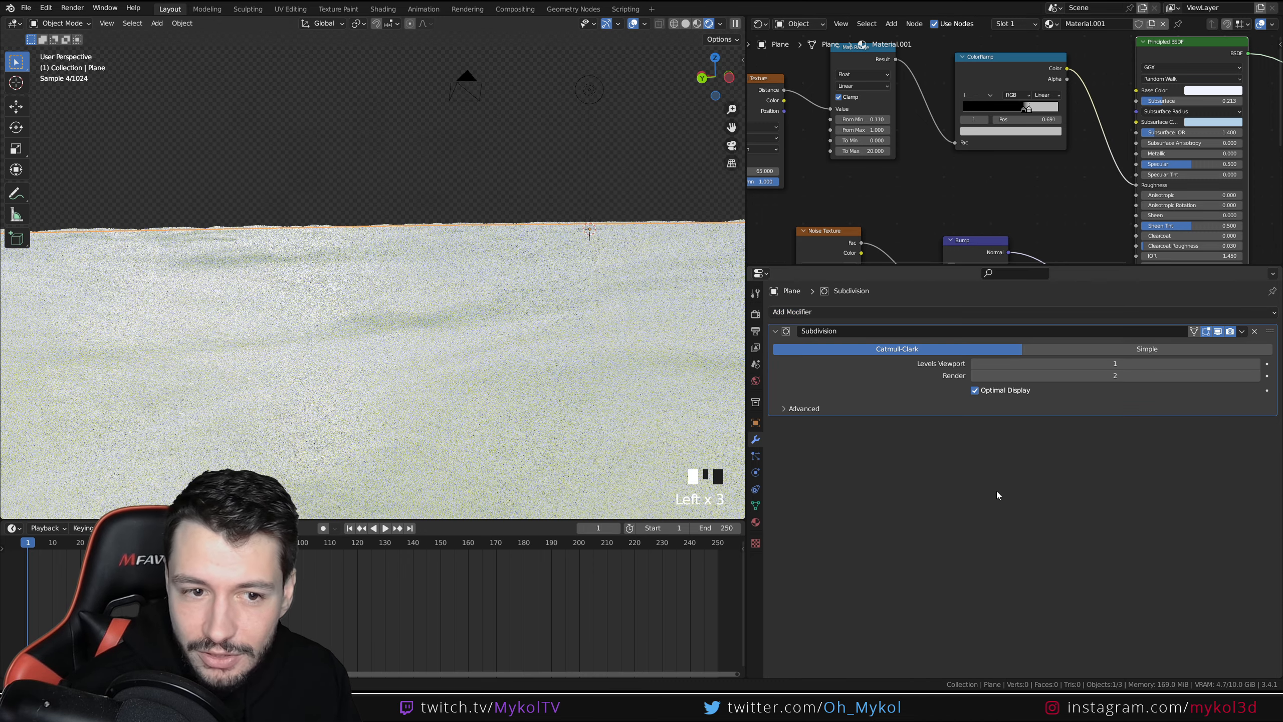
left_click(1258, 365)
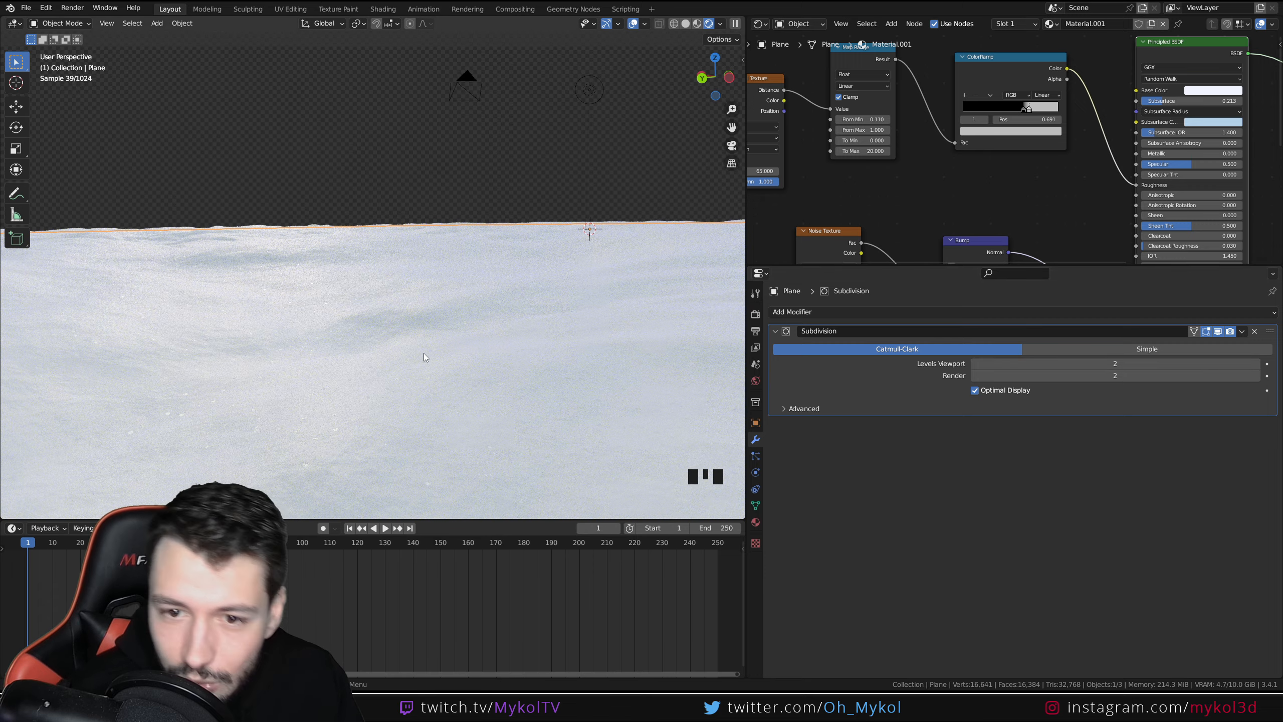
Step: Compare the whole snow plane with the subdivision modifier switched off and on in the viewport
scroll(426, 354, "down", 3)
scroll(515, 354, "down", 3)
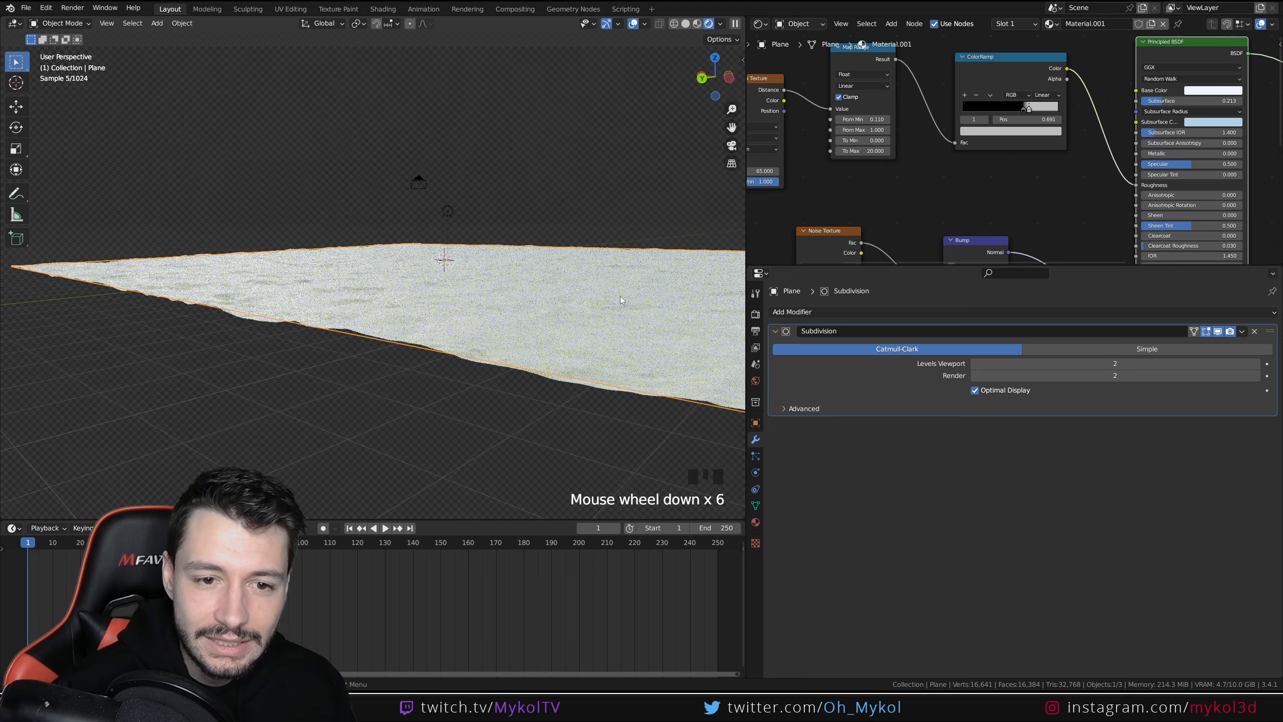
middle_click_drag(514, 354, 572, 321)
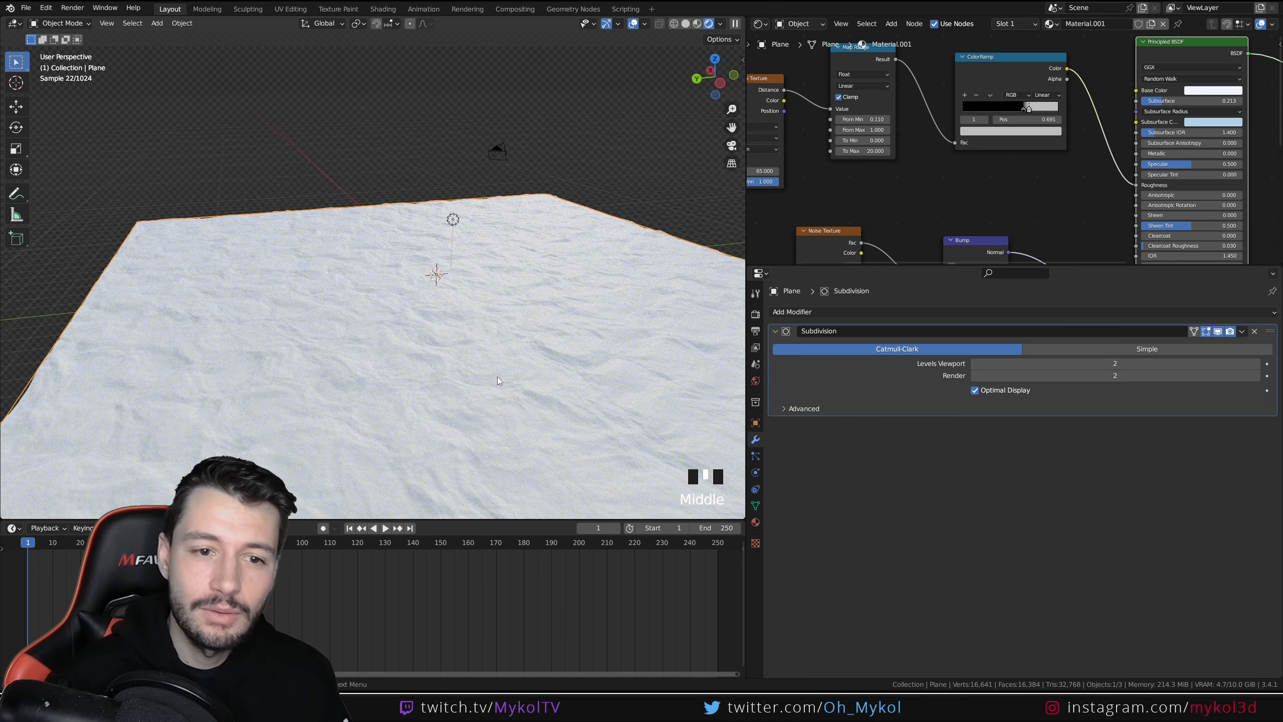
left_click(1218, 332)
left_click(1221, 333)
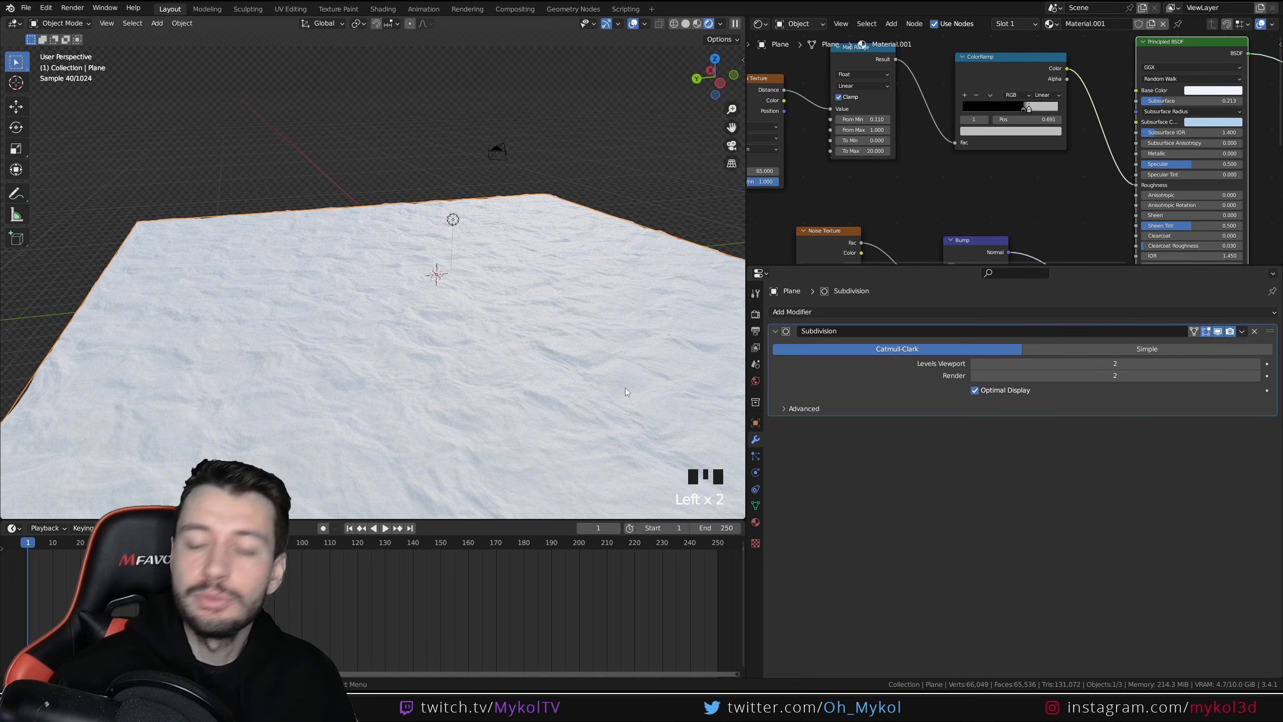
Step: Add a cube, raise it vertically above the snow plane and isolate it in local view
key("shift+a")
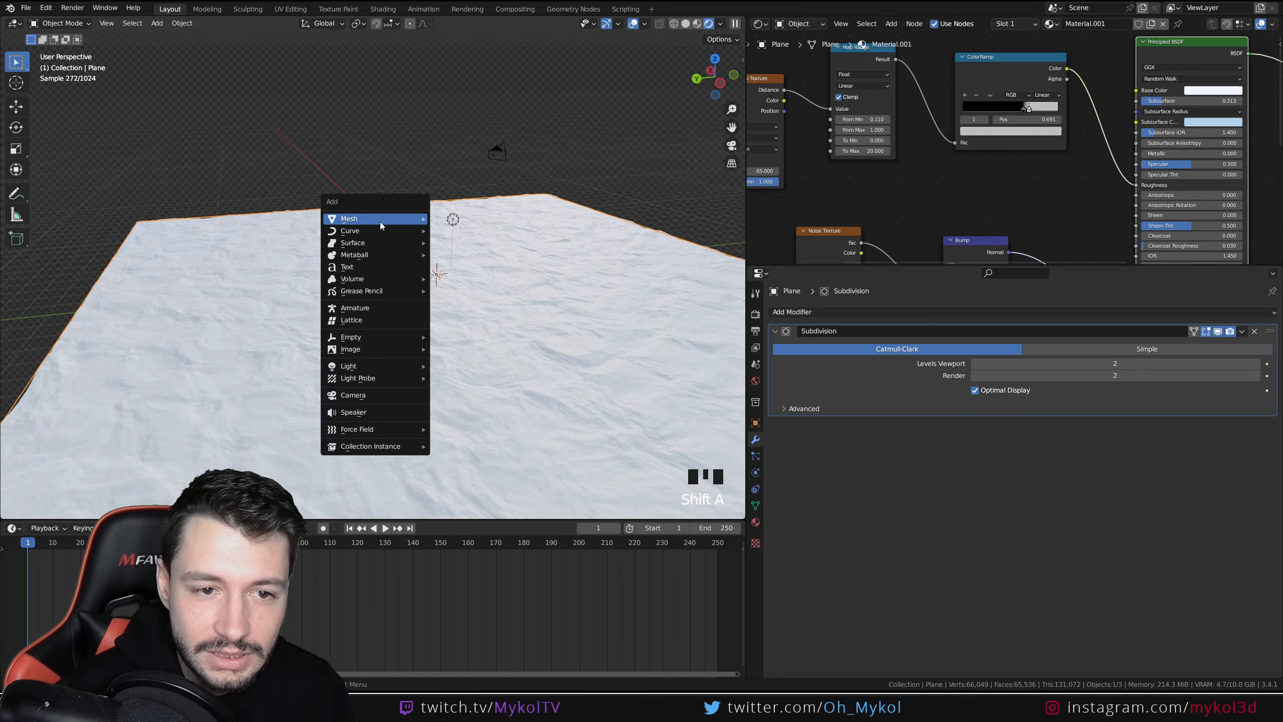
mouse_move(383, 222)
left_click(497, 230)
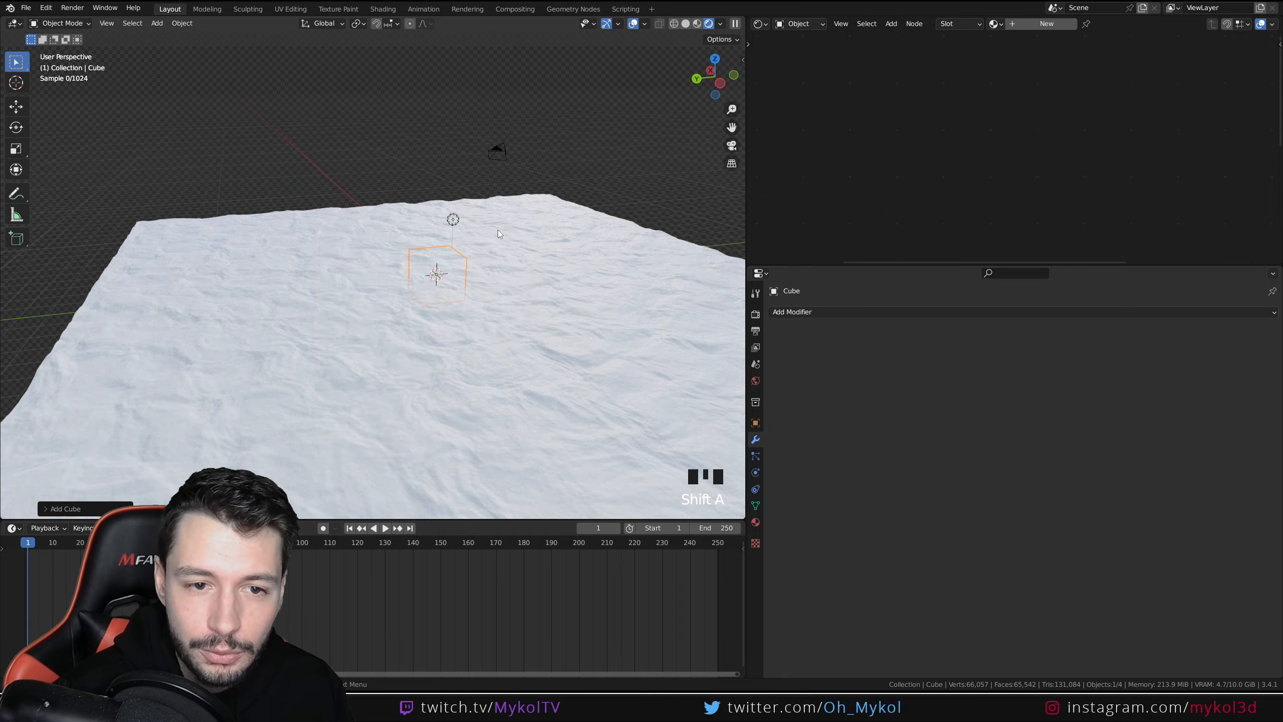
key("g")
key("z")
left_click(483, 188)
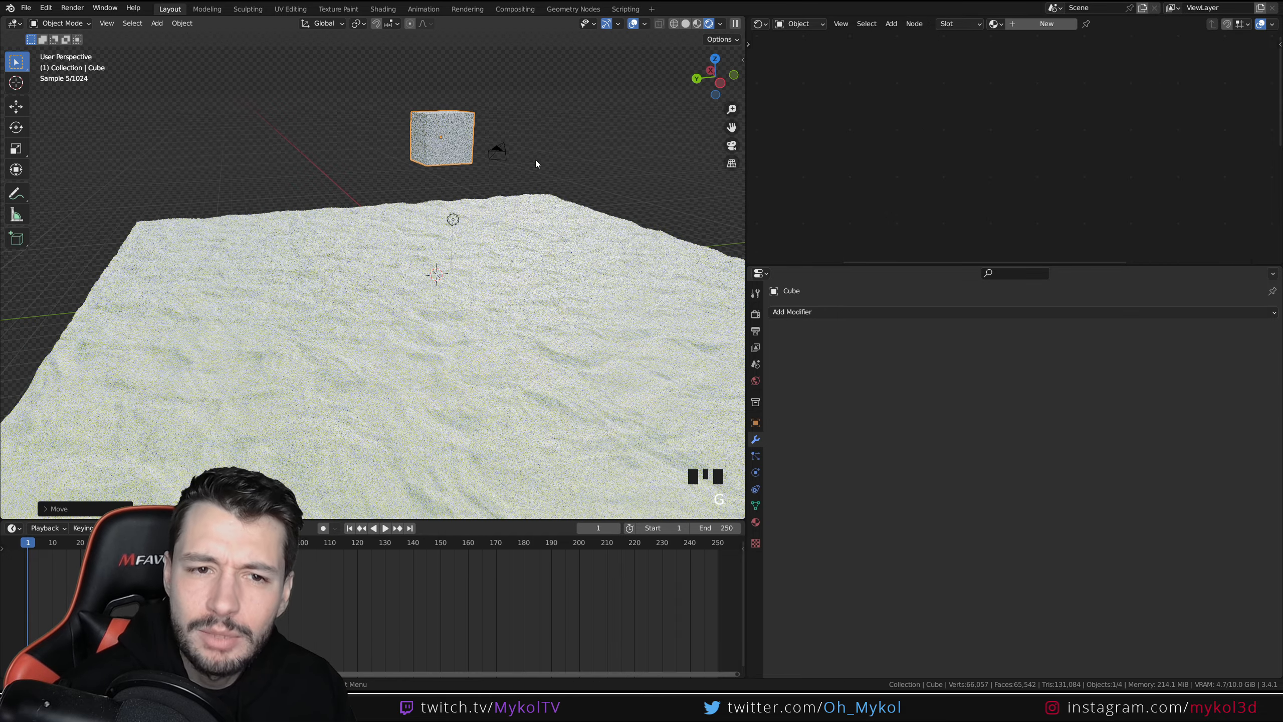
key("KP_Divide")
scroll(507, 263, "down", 6)
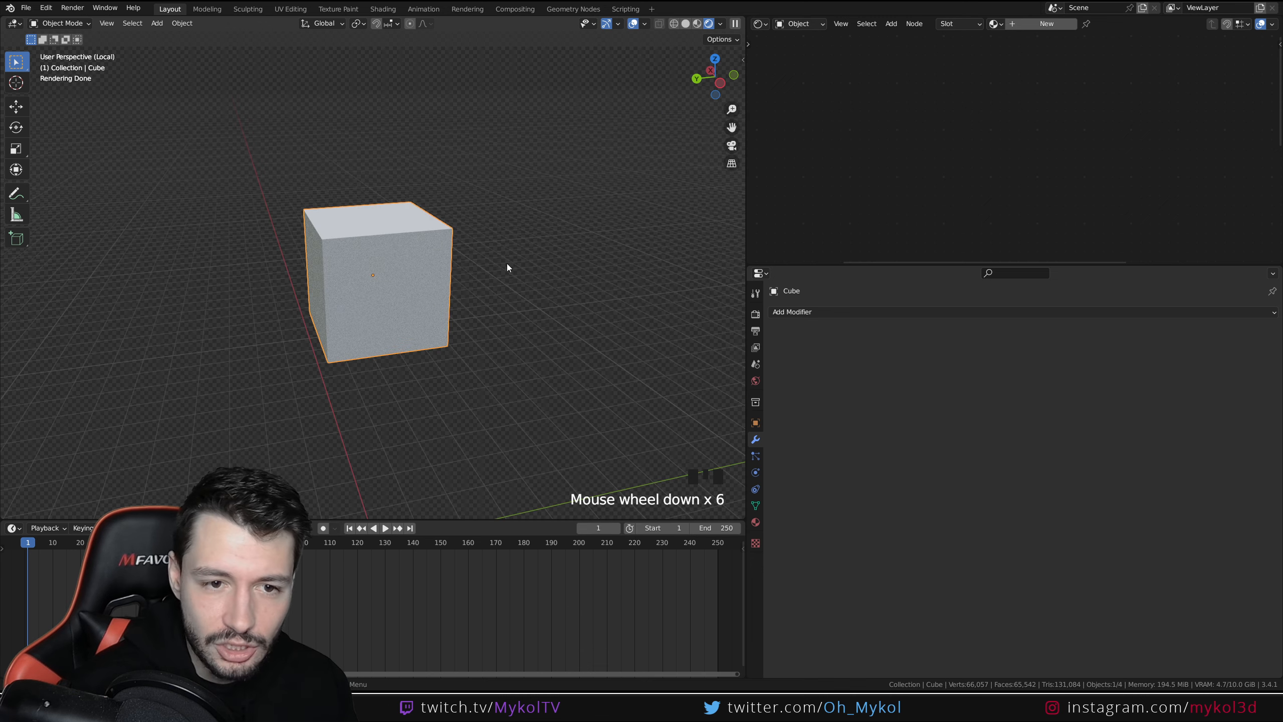
Step: Subdivide the cube with three levels, apply the modifier and round the mesh using To Sphere with a factor of 1
key("ctrl+3")
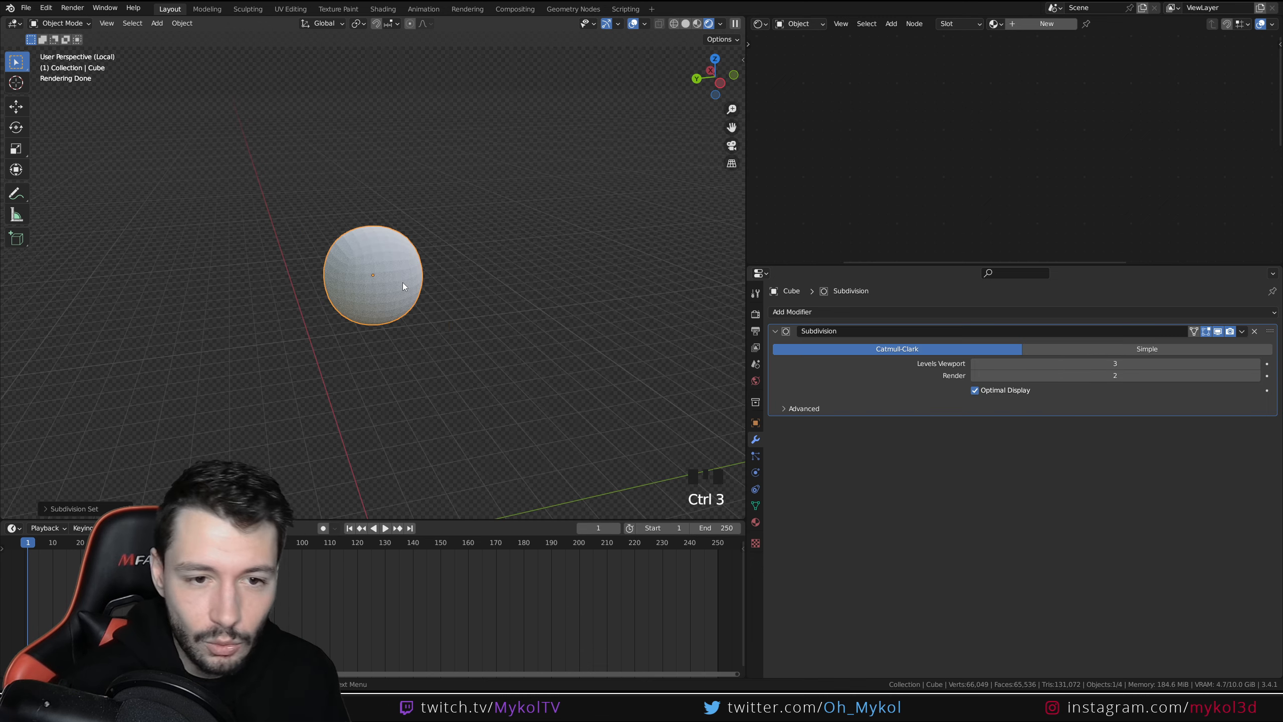
key("ctrl+a")
key("Tab")
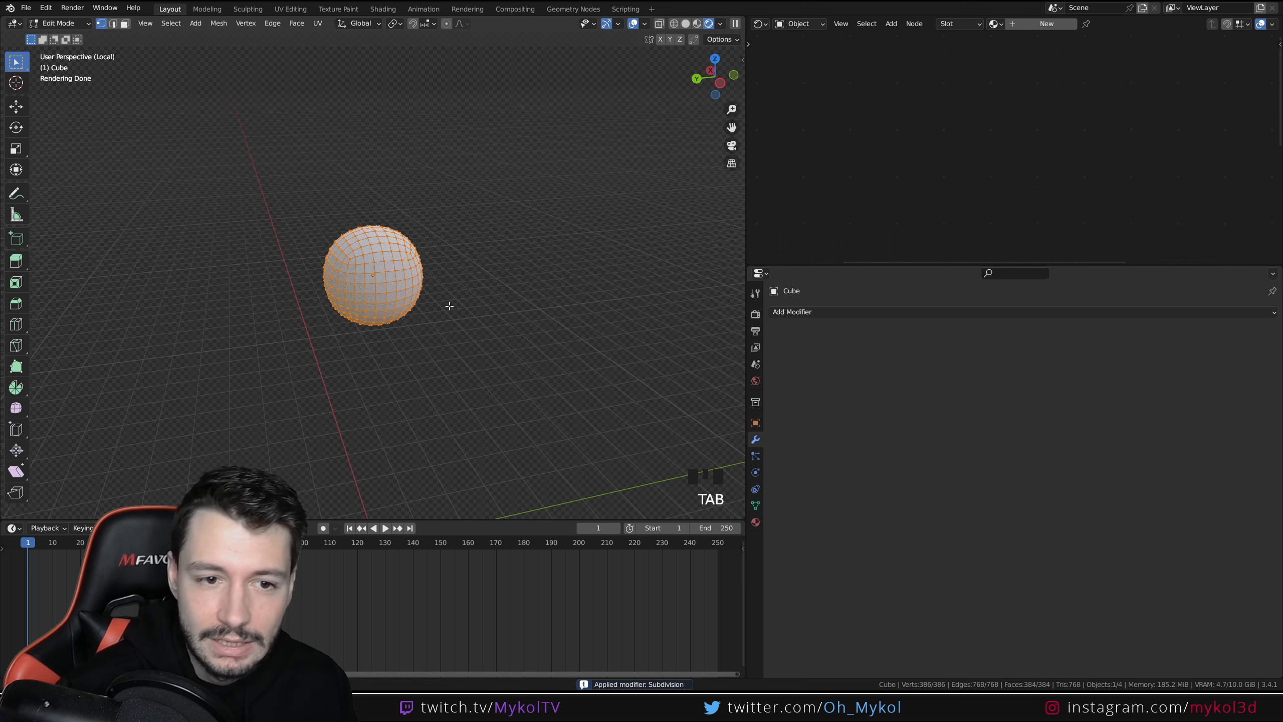
key("F3")
type("to sph")
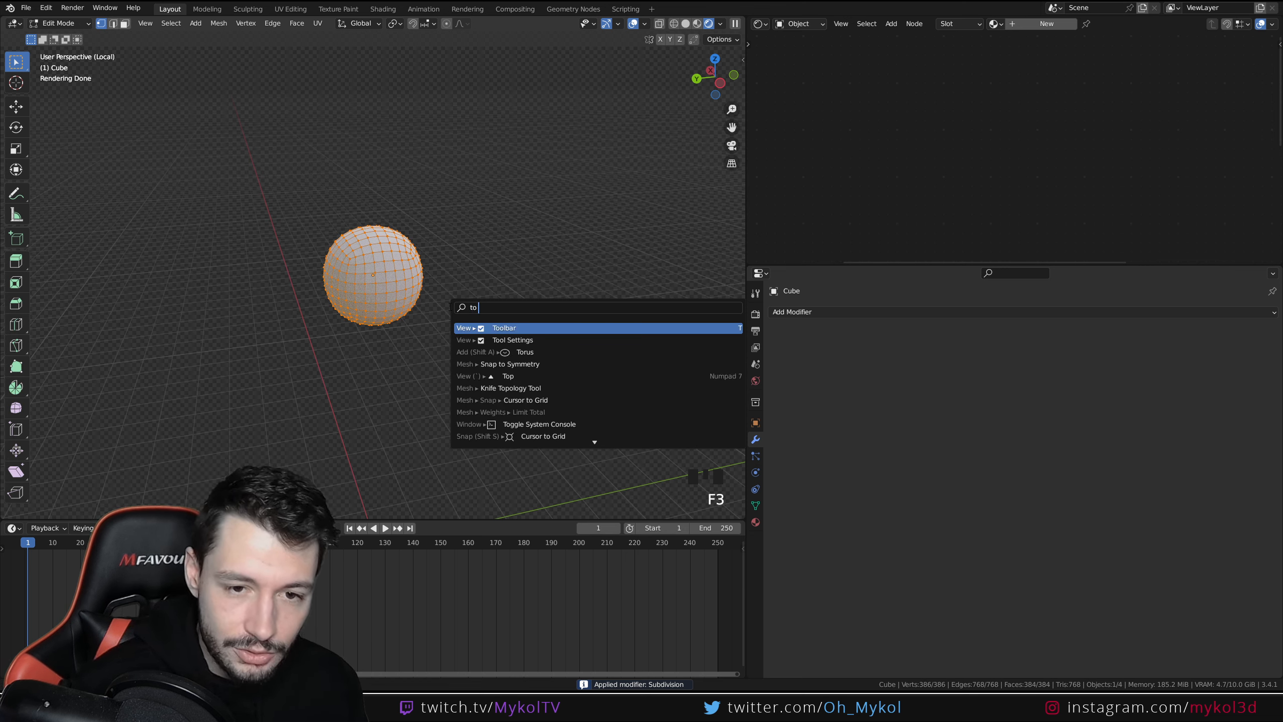
key("Return")
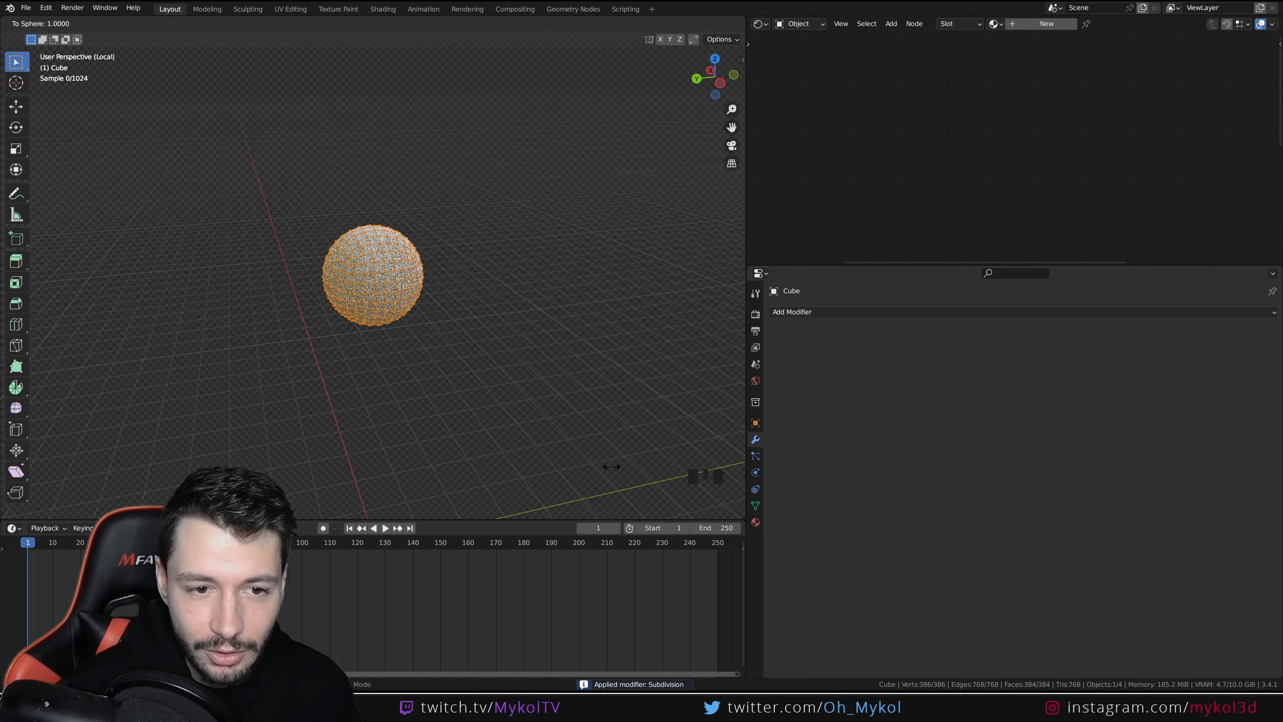
left_click(612, 467)
Step: Shade the sphere smooth and add a Subdivision Surface modifier with a viewport level of 3
key("Tab")
right_click(379, 268)
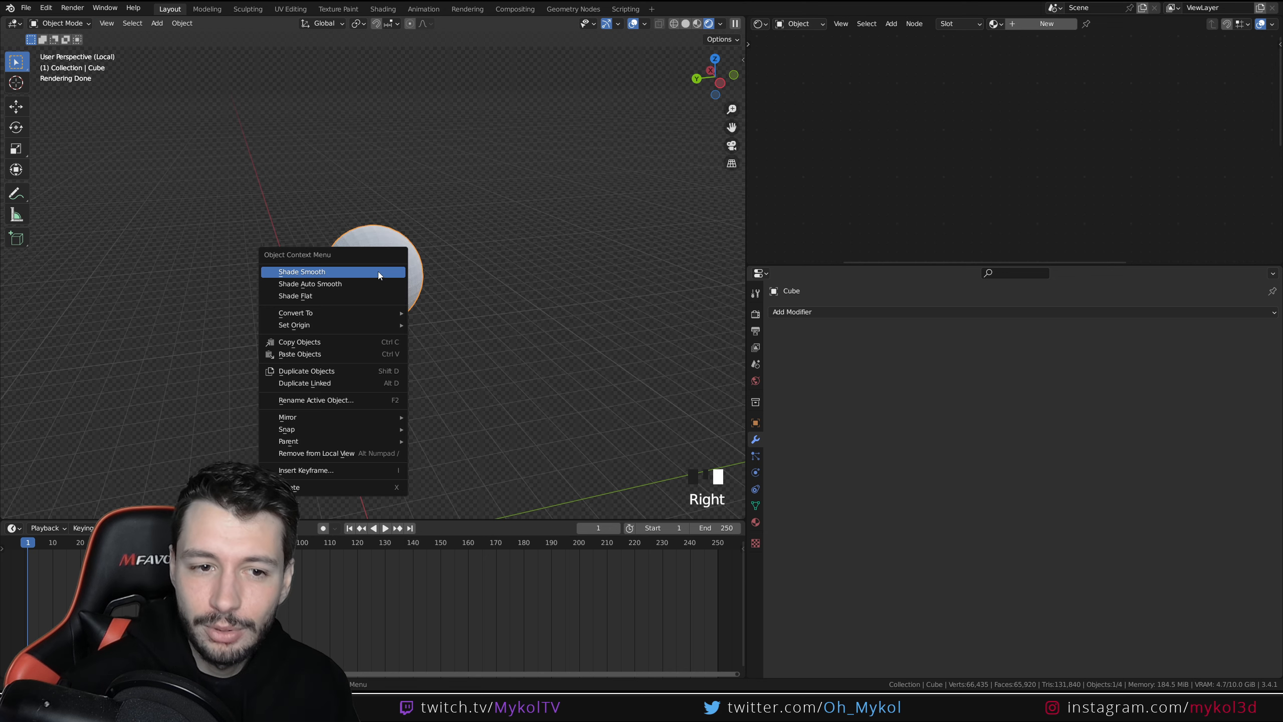
left_click(378, 272)
key("ctrl+3")
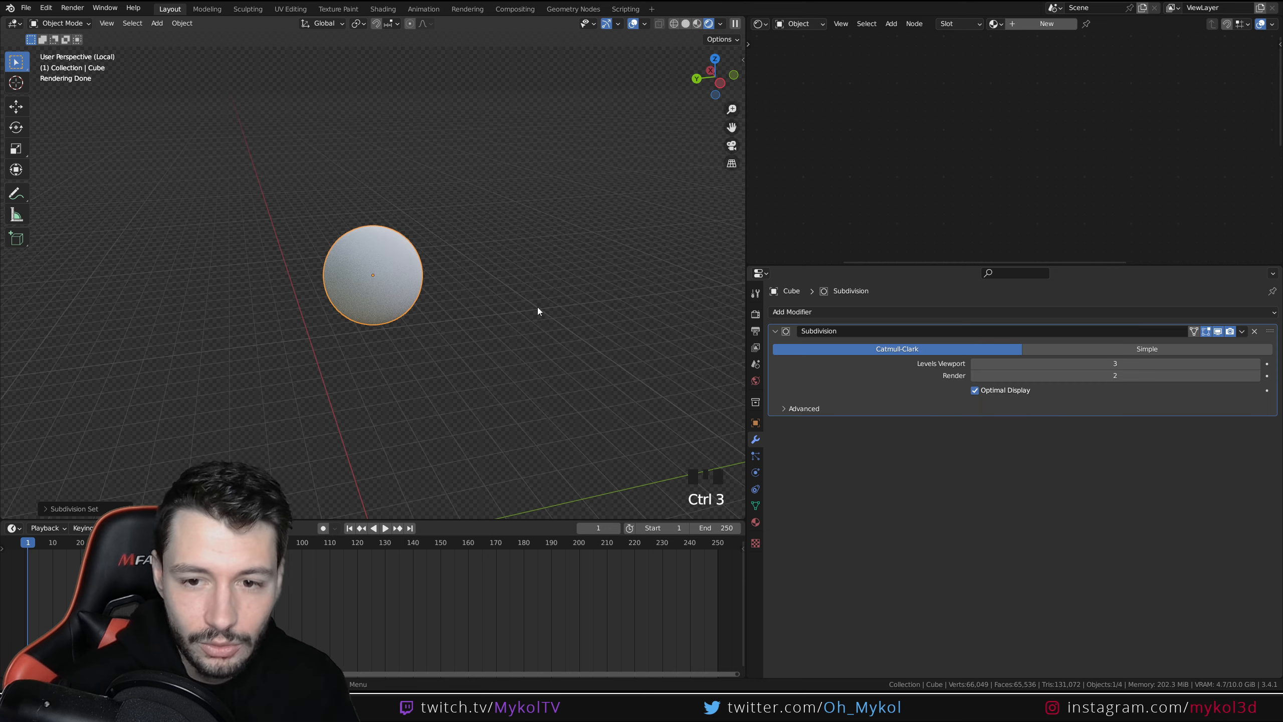
Step: Assign the existing Material.001 to the sphere and inspect the displaced snow surface from several sides
left_click(1006, 23)
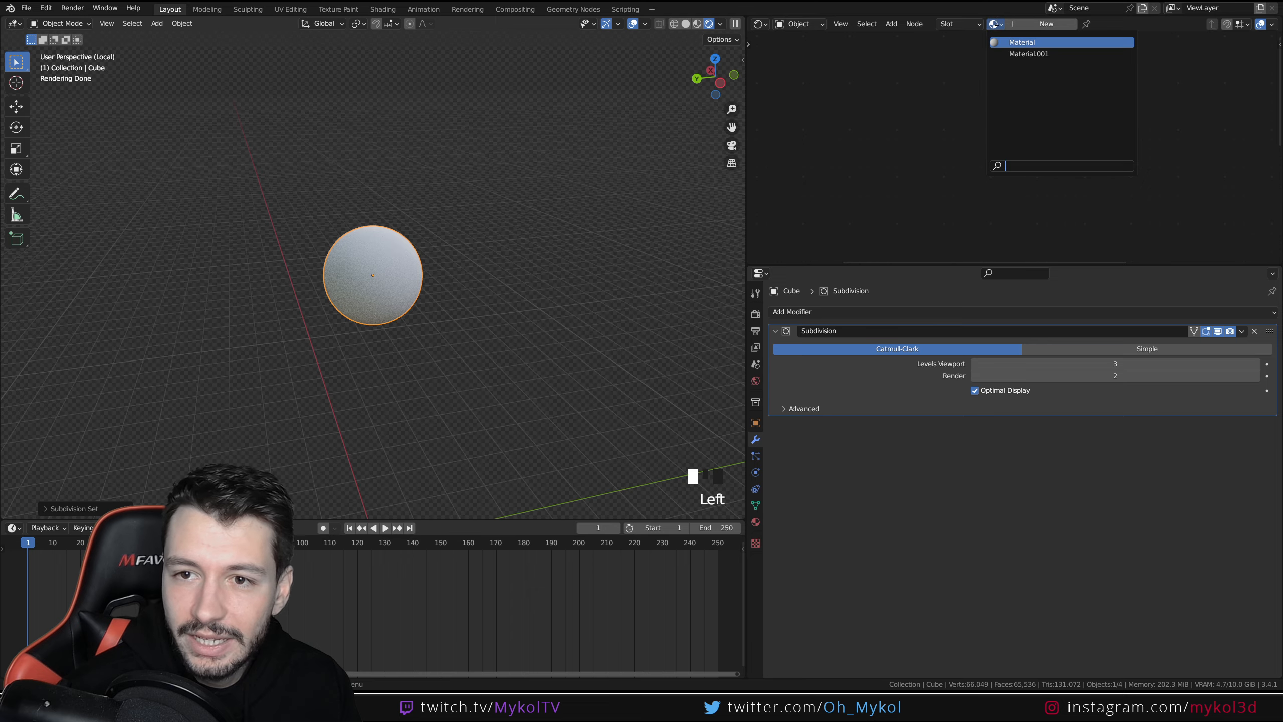
left_click(1021, 55)
scroll(392, 288, "up", 5)
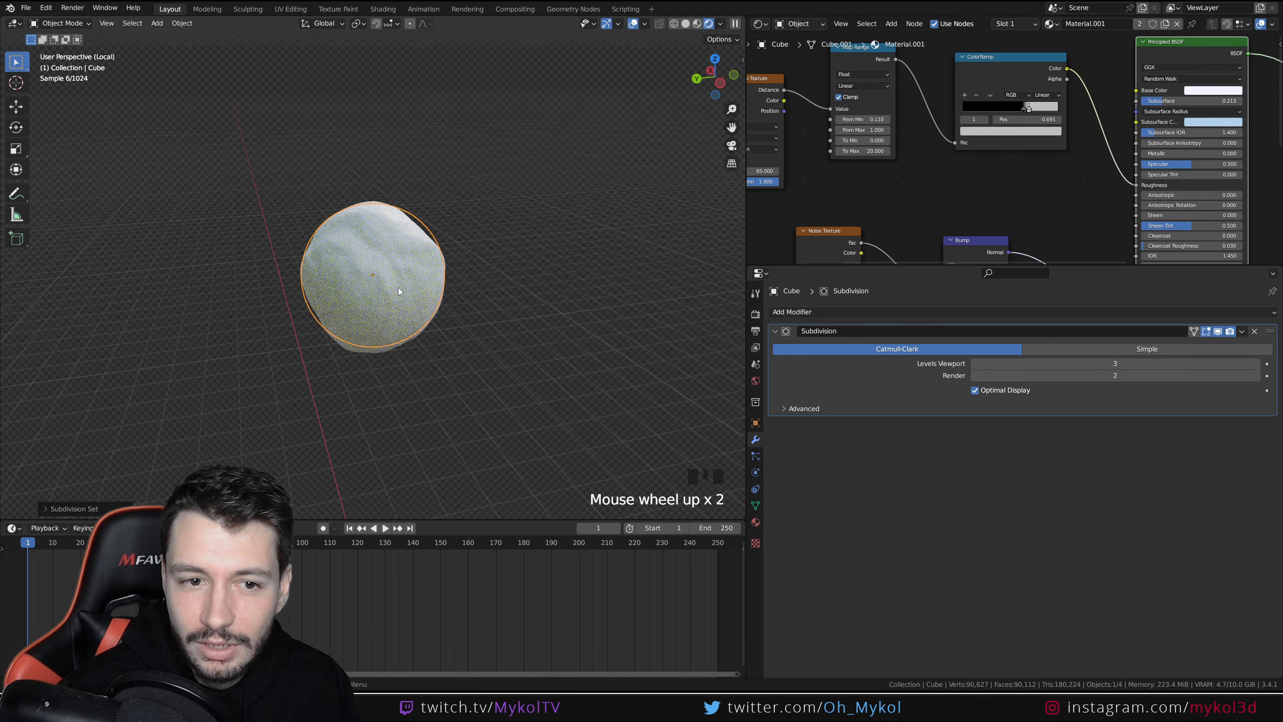
middle_click_drag(565, 326, 492, 313)
left_click(574, 358)
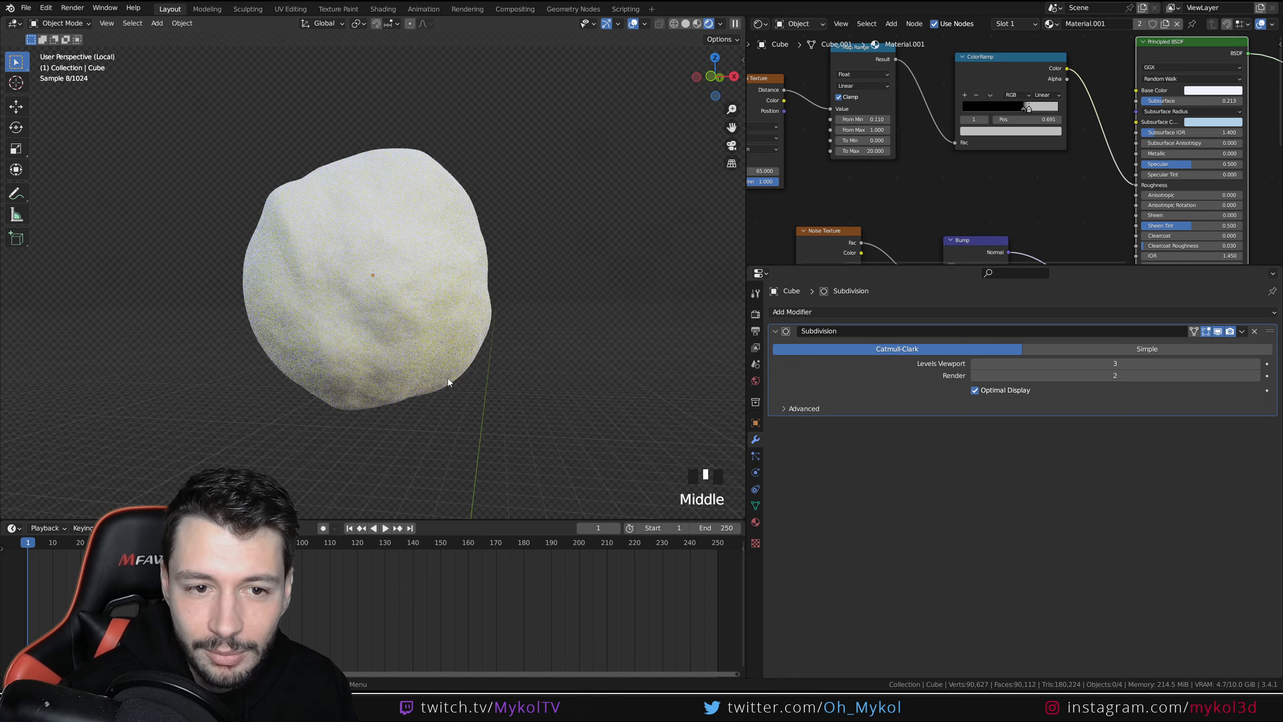
middle_click_drag(479, 387, 484, 327)
scroll(483, 328, "up", 3)
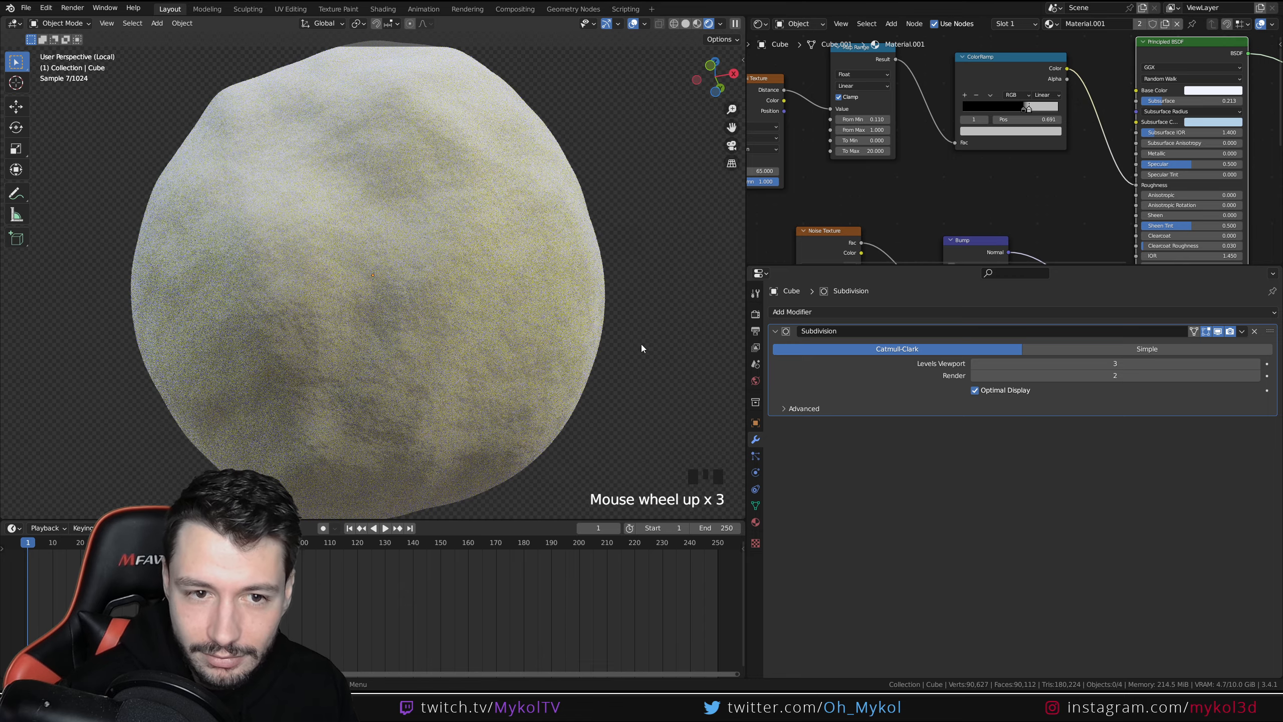
middle_click_drag(648, 351, 489, 328)
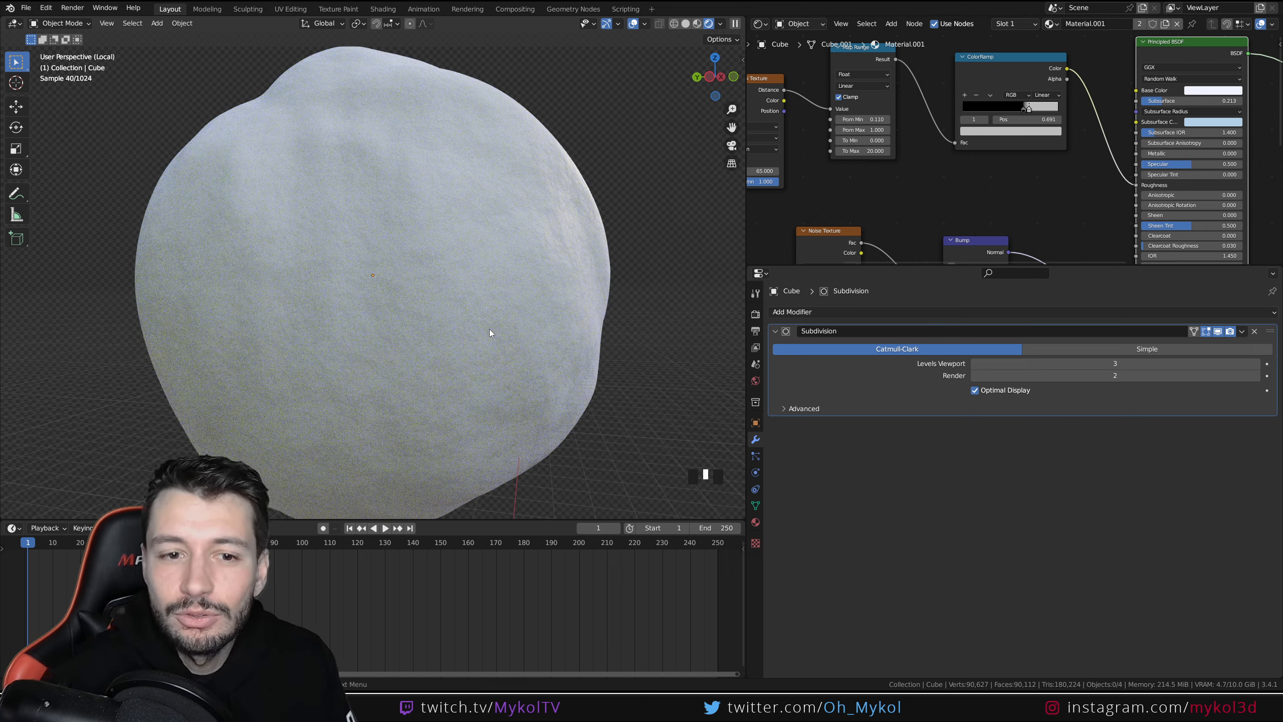
middle_click_drag(532, 272, 536, 321)
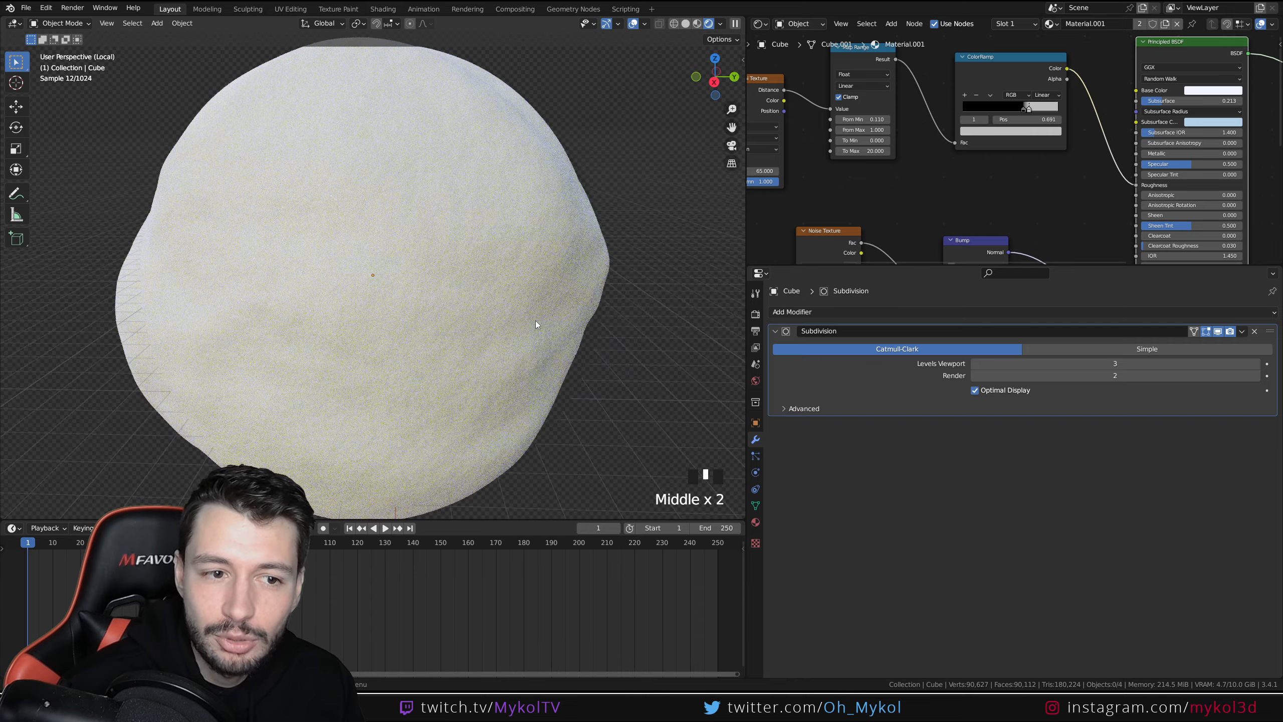
Step: Leave local view to show the whole scene and select the Texture Coordinate node of the snow material
key("KP_Divide")
scroll(485, 328, "down", 5)
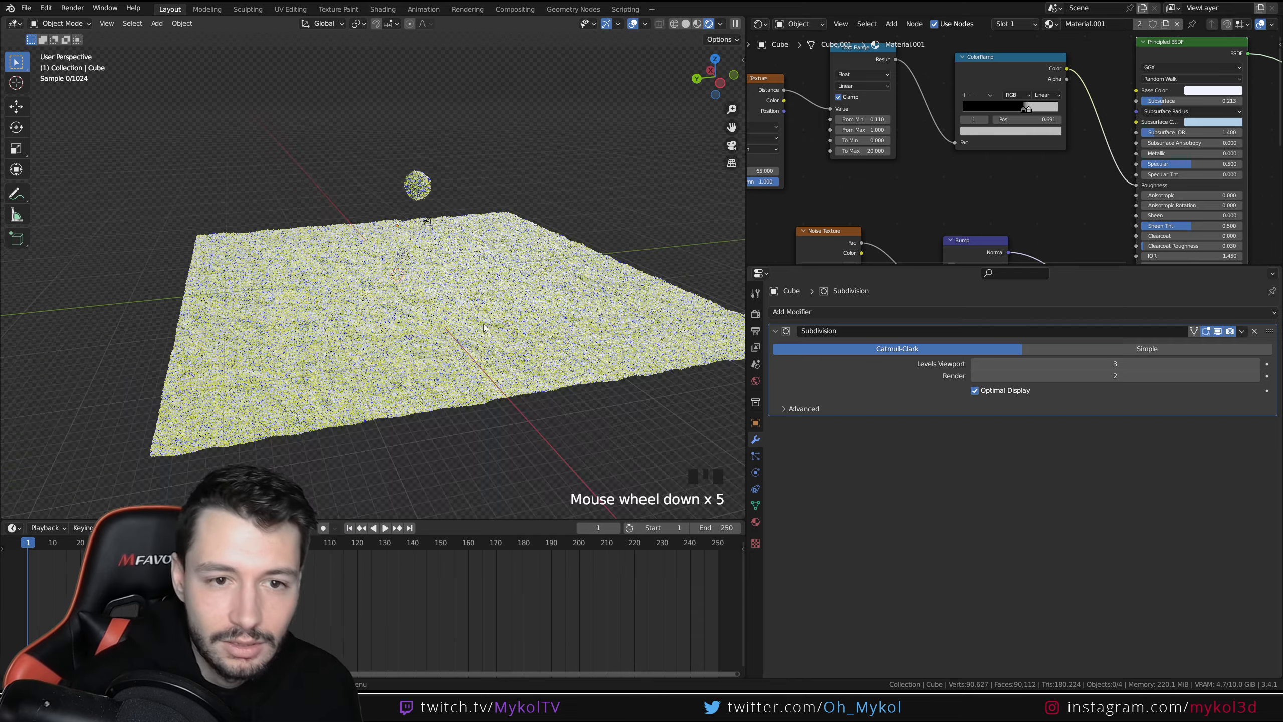
scroll(484, 328, "up", 4)
middle_click_drag(461, 198, 489, 196)
middle_click_drag(917, 179, 1023, 172)
middle_click_drag(904, 207, 1105, 79)
left_click_drag(920, 182, 918, 154)
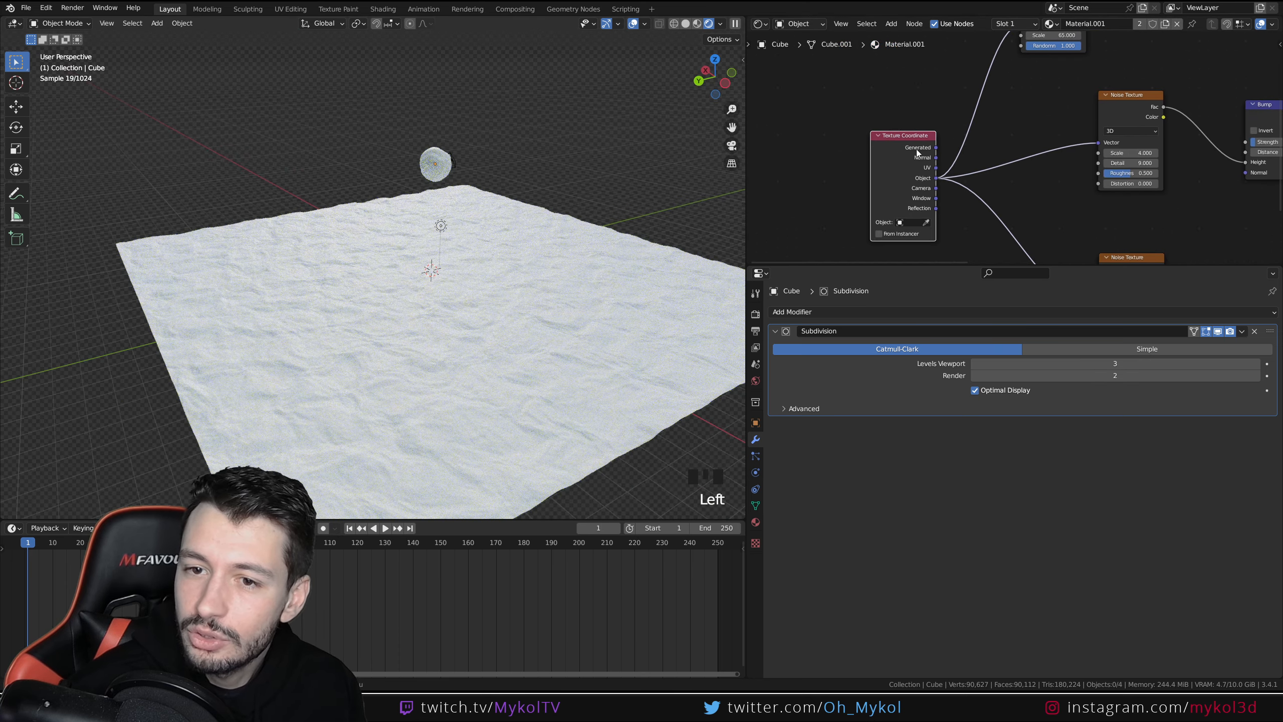
Step: Lower the sphere into the middle of the snow plane and scale it up to a large snowball
left_click(441, 167)
left_click_drag(441, 167, 436, 268)
key("s")
left_click(52, 323)
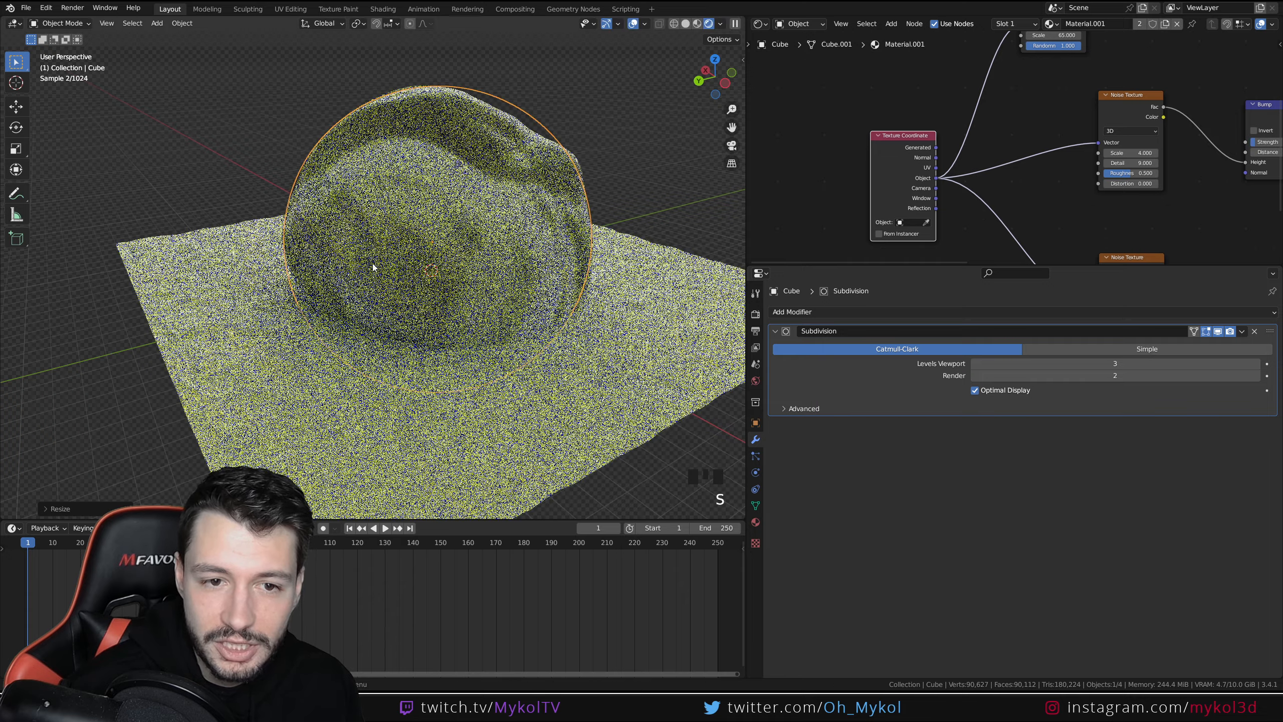
Step: Apply the scale of the enlarged sphere so the snow texture matches the plane, and deselect it
middle_click_drag(505, 237, 531, 247)
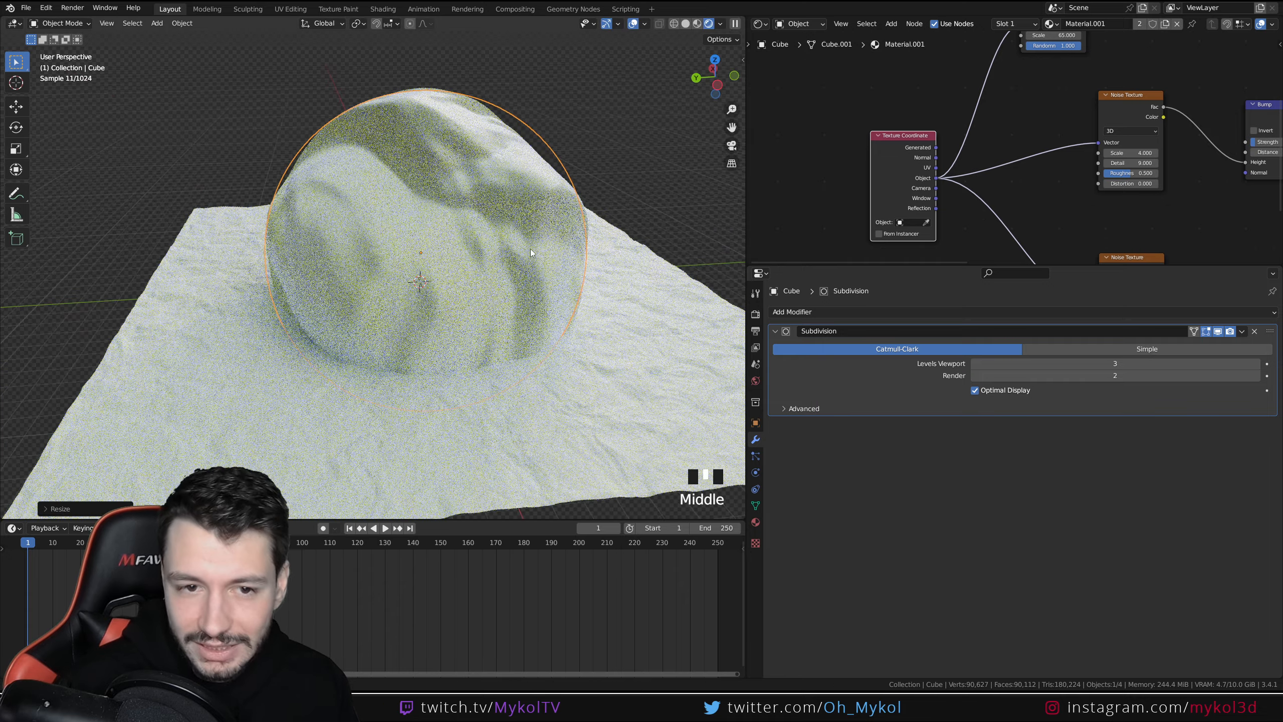
key("ctrl+a")
left_click(531, 248)
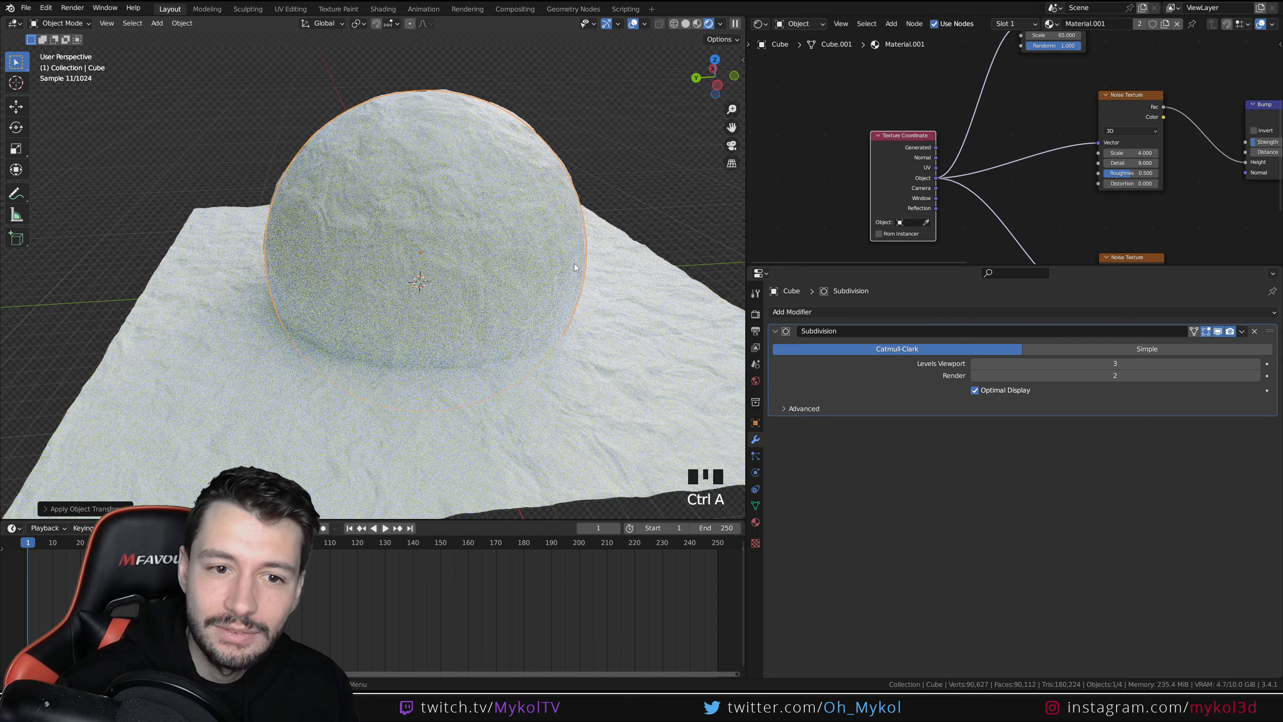
left_click(606, 146)
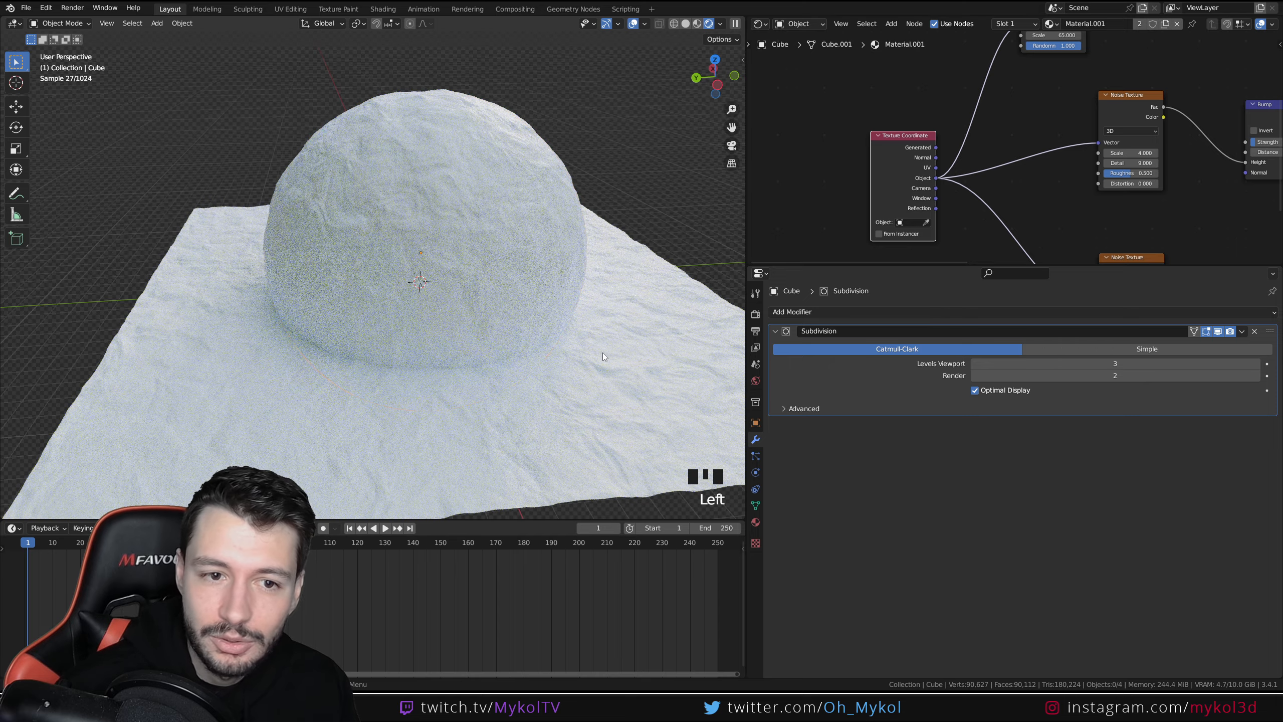
Step: Isolate the snowball in local view, deselect it and examine its snow surface from another side
middle_click_drag(581, 329, 576, 364)
scroll(575, 396, "up", 2)
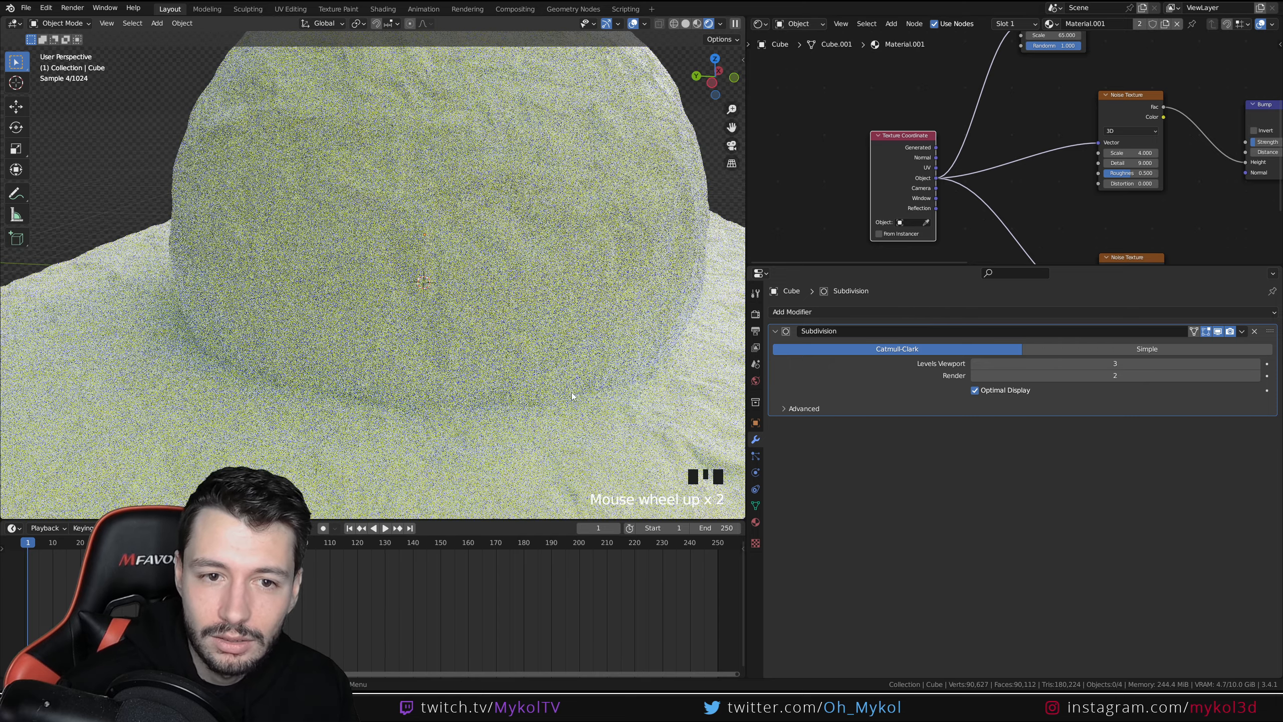
left_click(553, 234)
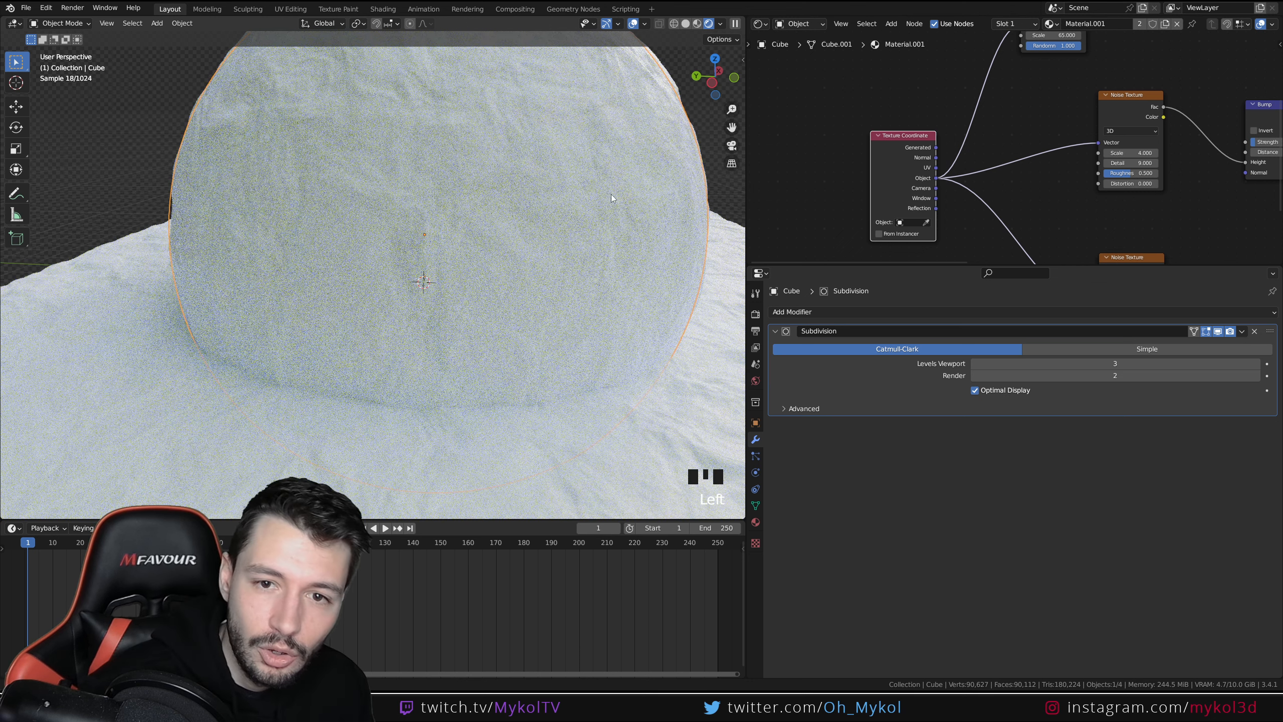
key("KP_Divide")
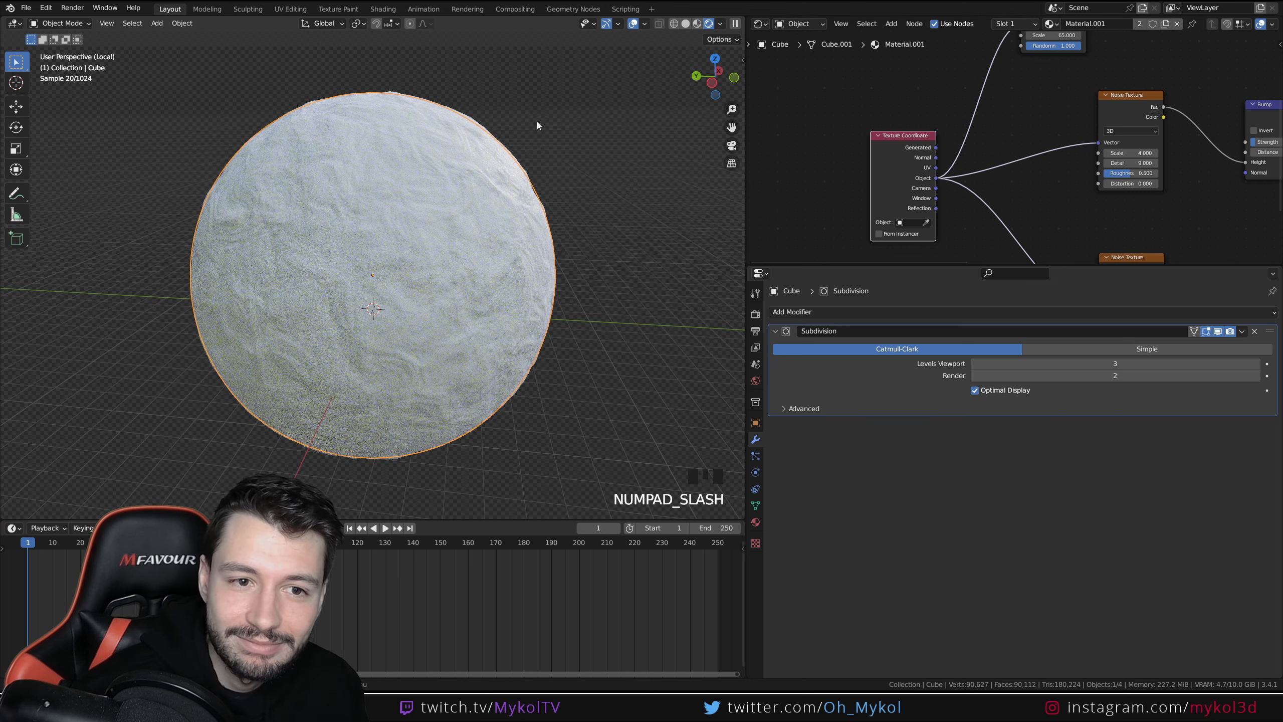
left_click(610, 195)
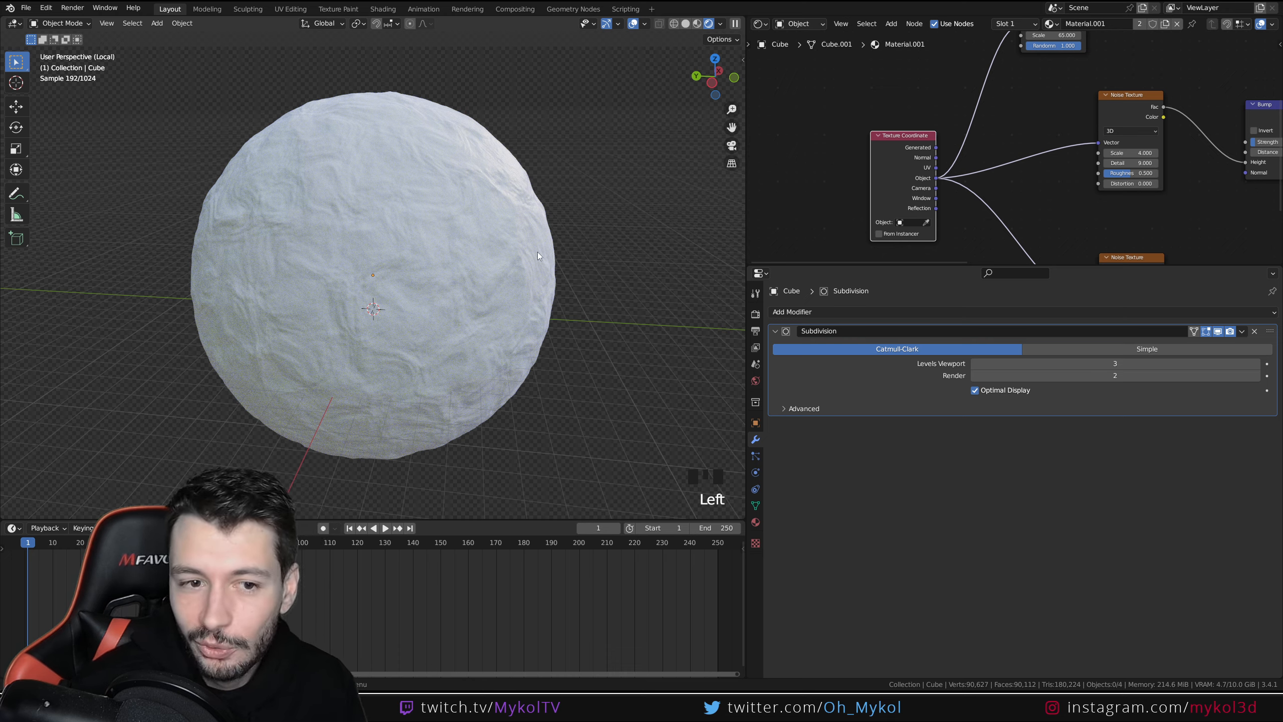
middle_click_drag(537, 252, 487, 251)
Step: Set the Detail of the Noise Texture feeding the Bump node to 0
middle_click_drag(977, 203, 1003, 133)
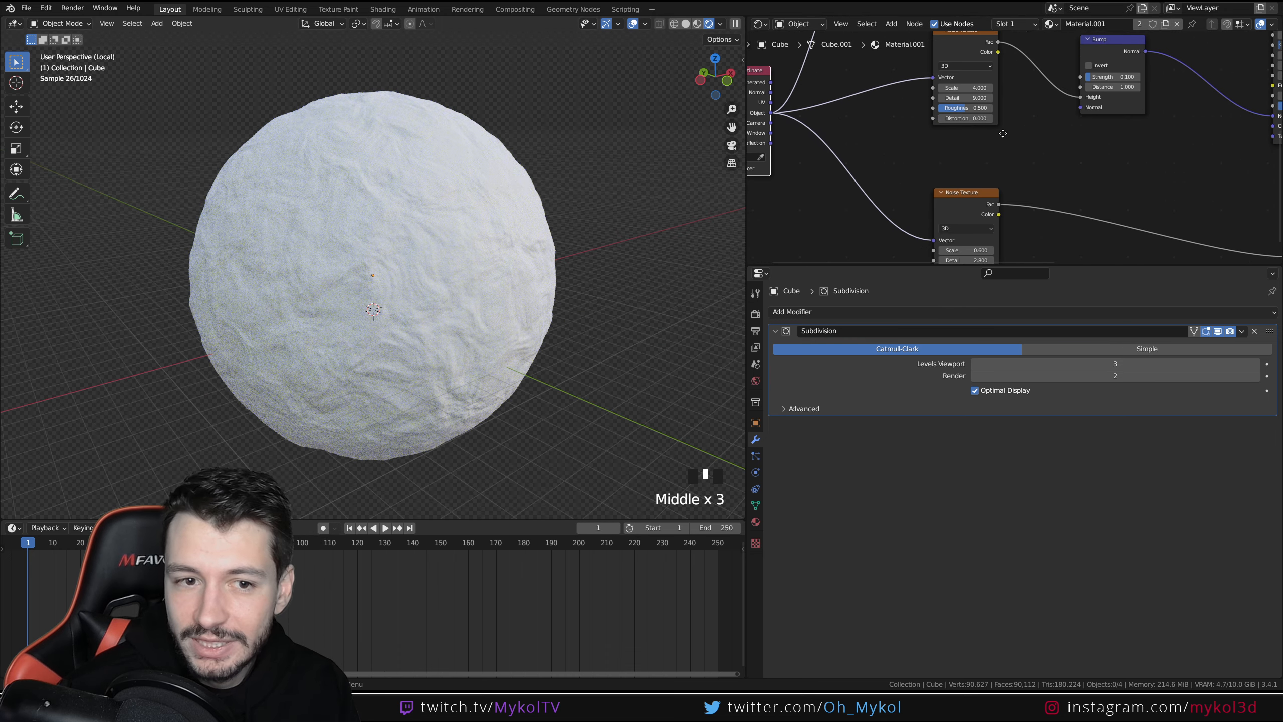
left_click(966, 99)
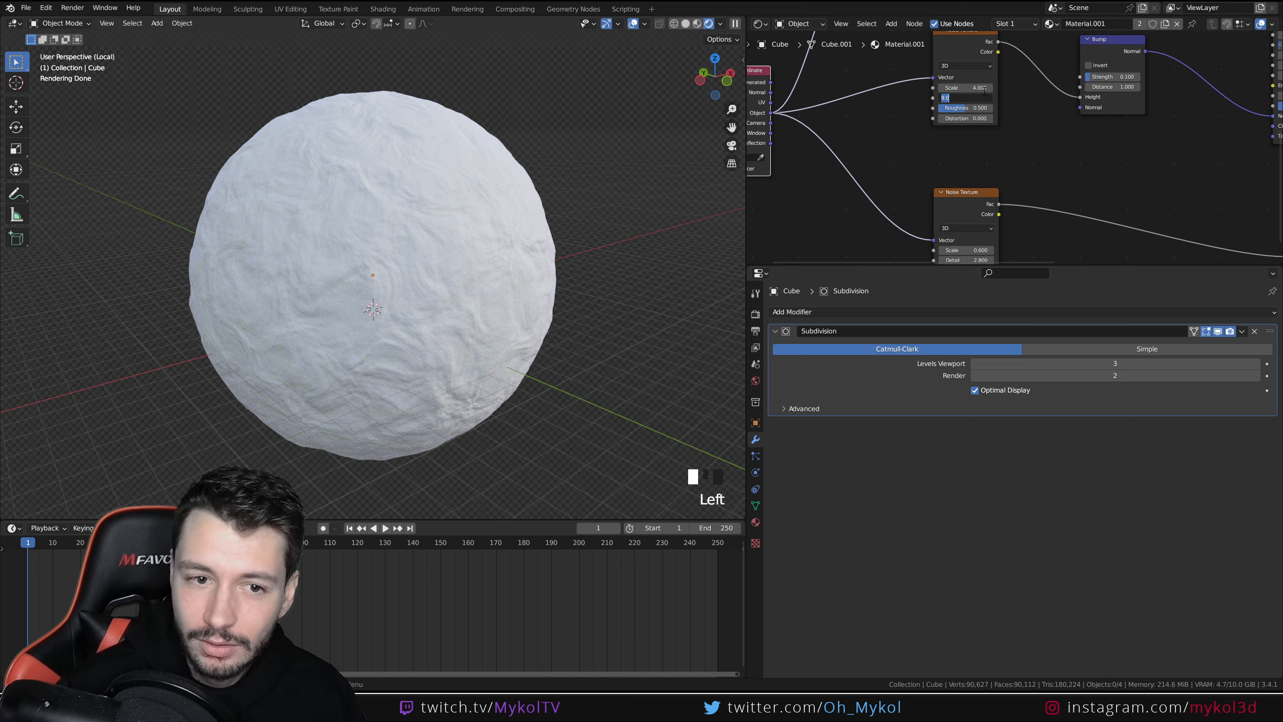
type("0")
key("Return")
Step: Set both the Detail and the Distortion of the lower Noise Texture with scale 0.6 to 0
middle_click_drag(966, 260, 975, 220)
left_click(975, 221)
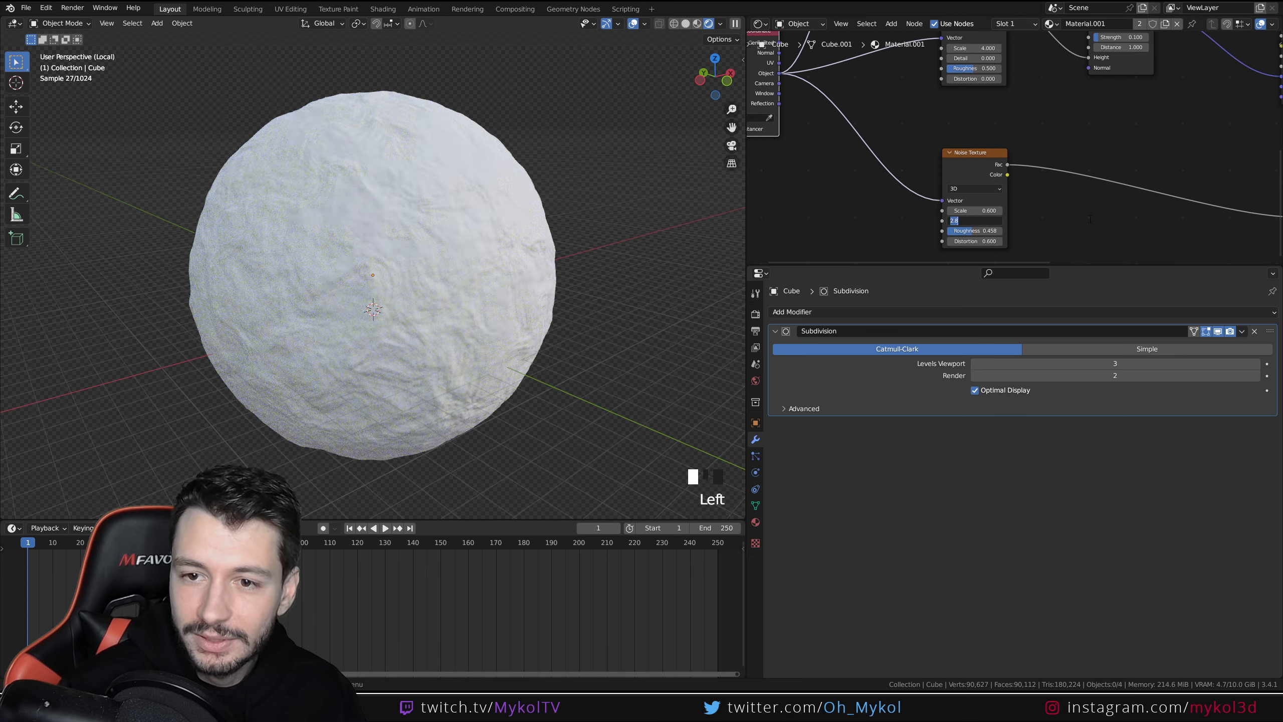
type("0")
key("Return")
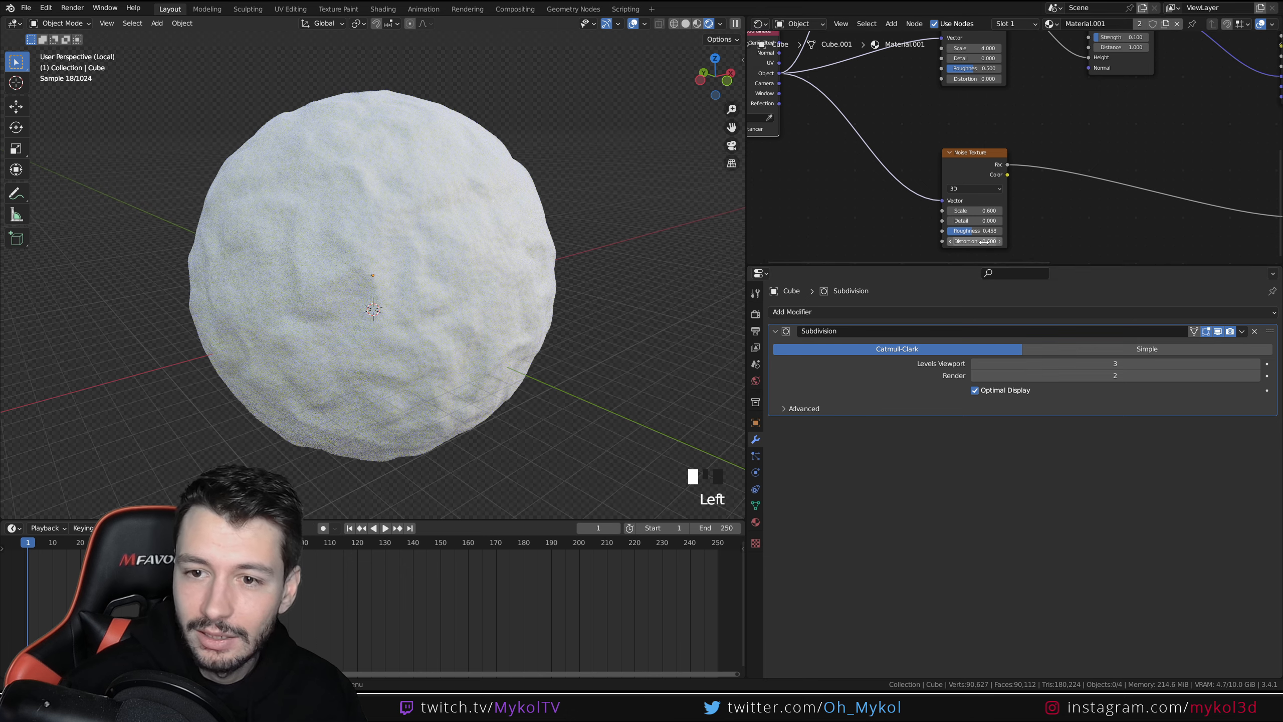
left_click(981, 242)
type("0")
key("Return")
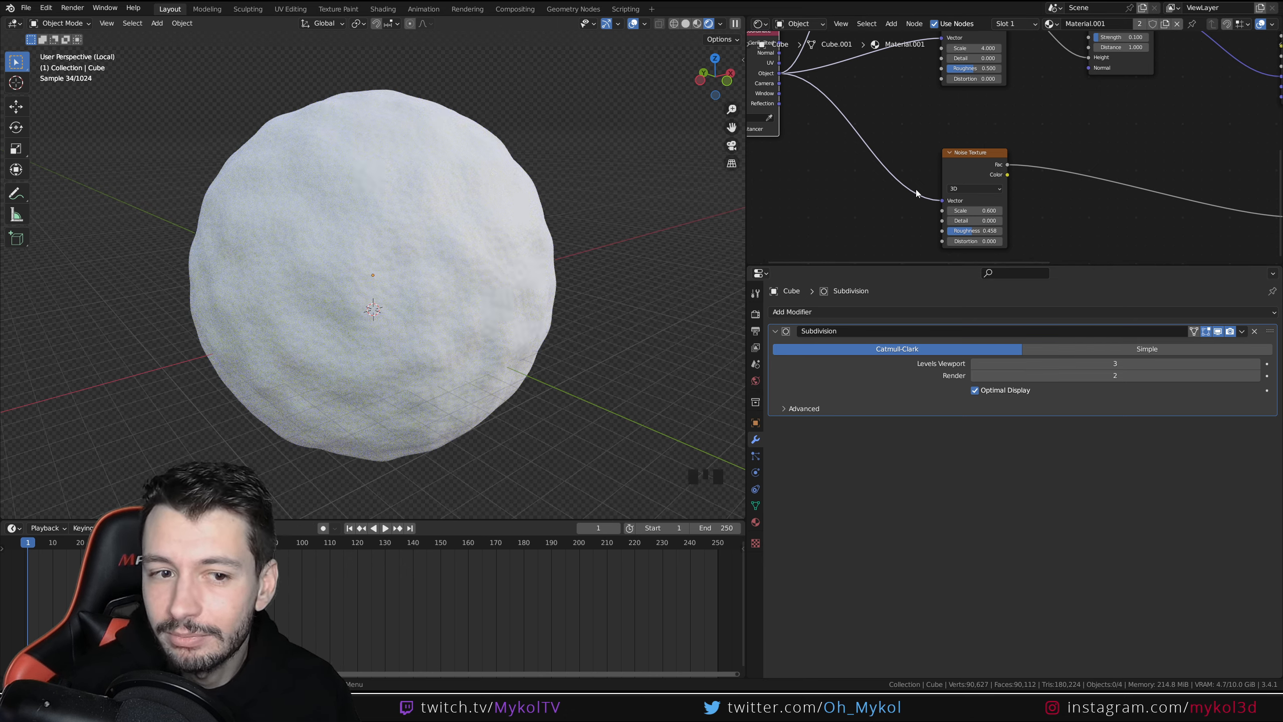
Step: Undo the last three Detail and Distortion changes on the two Noise Texture nodes
key("ctrl+z")
key("ctrl+z")
key("ctrl+z")
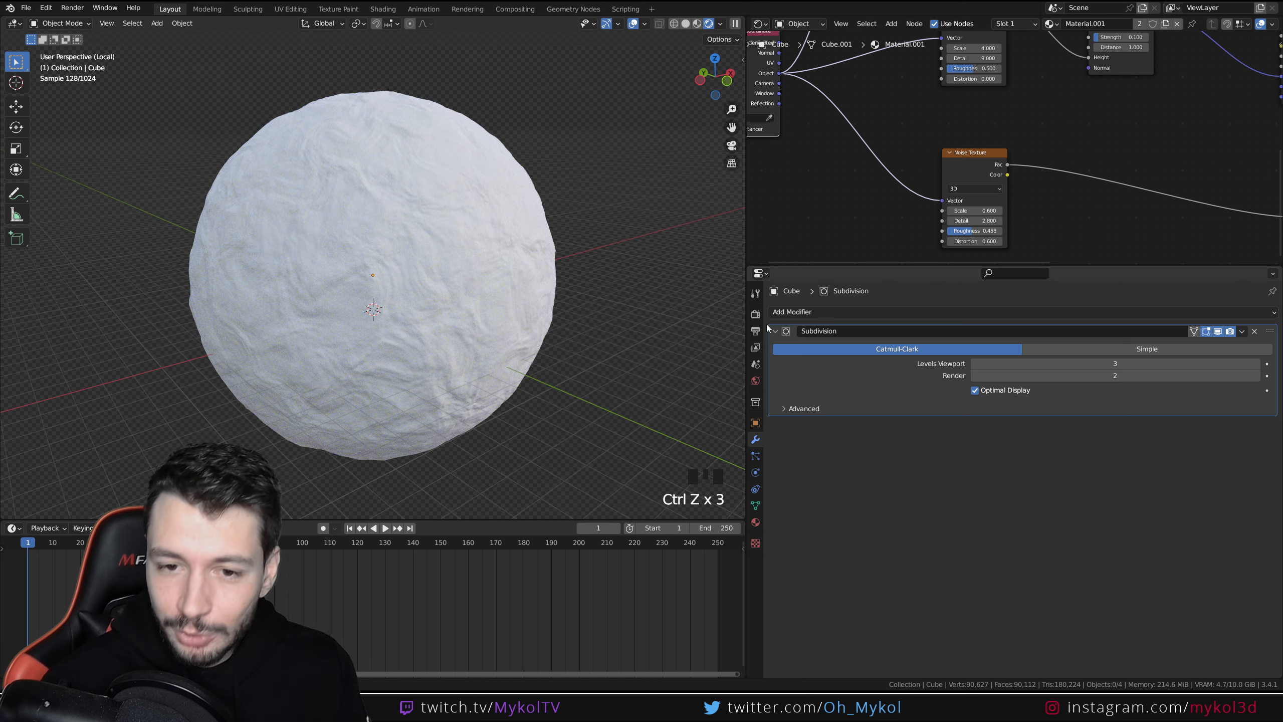
Step: Show the scene's render properties and set the snow shader's Subsurface value to 0.2
left_click(756, 314)
middle_click_drag(1014, 168, 902, 286)
middle_click_drag(1099, 95, 945, 207)
left_click_drag(1060, 92, 1032, 89)
left_click(1070, 88)
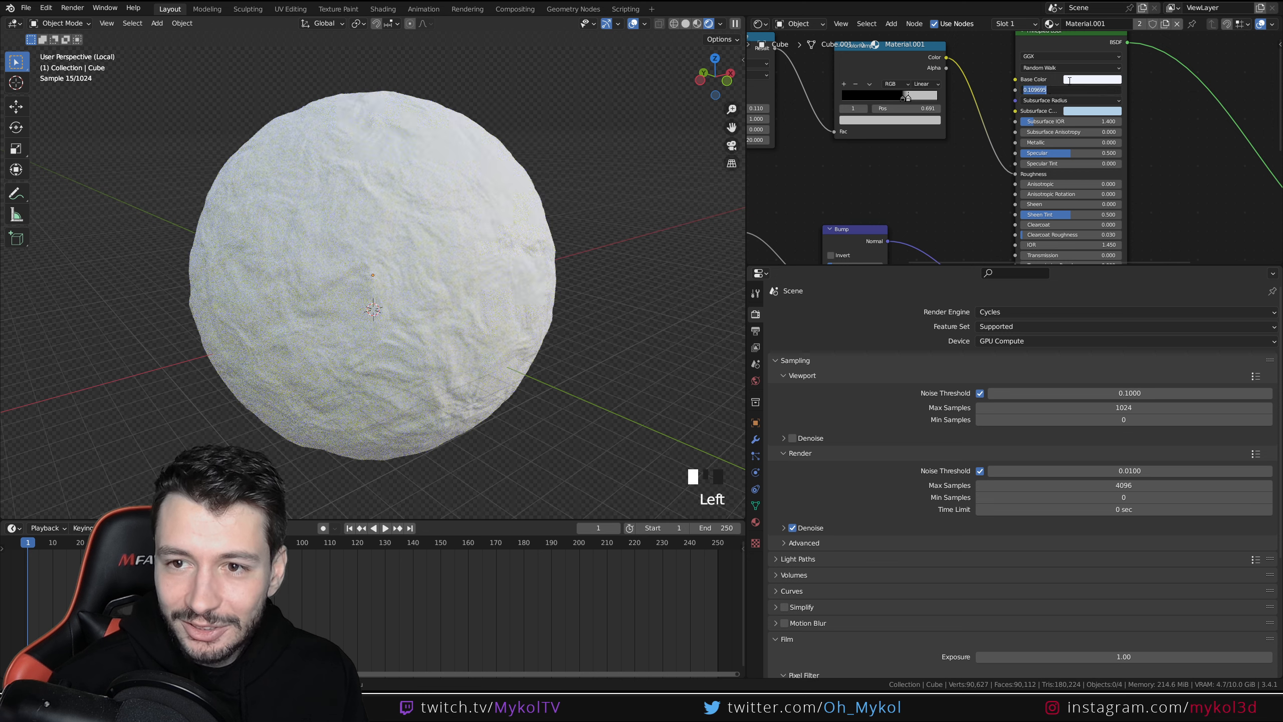
type("0.2")
key("Return")
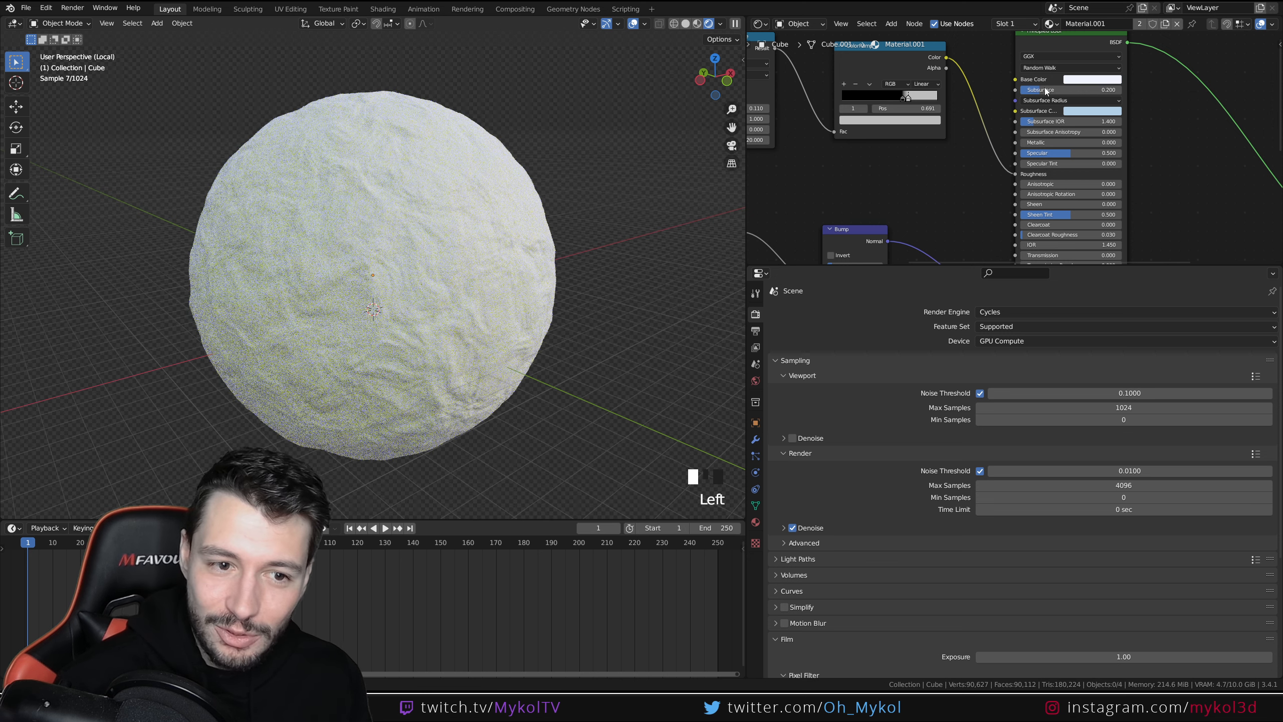
Step: Enable denoising for the viewport render
middle_click_drag(971, 185, 957, 148)
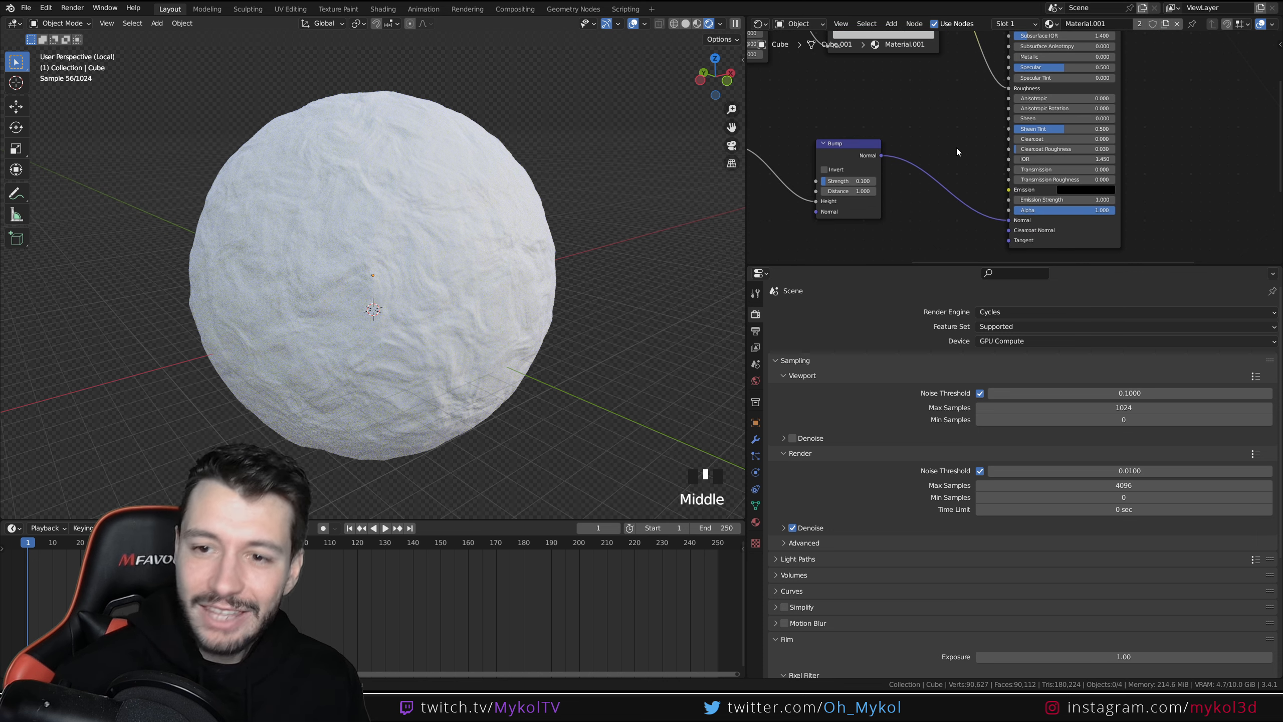
left_click(792, 438)
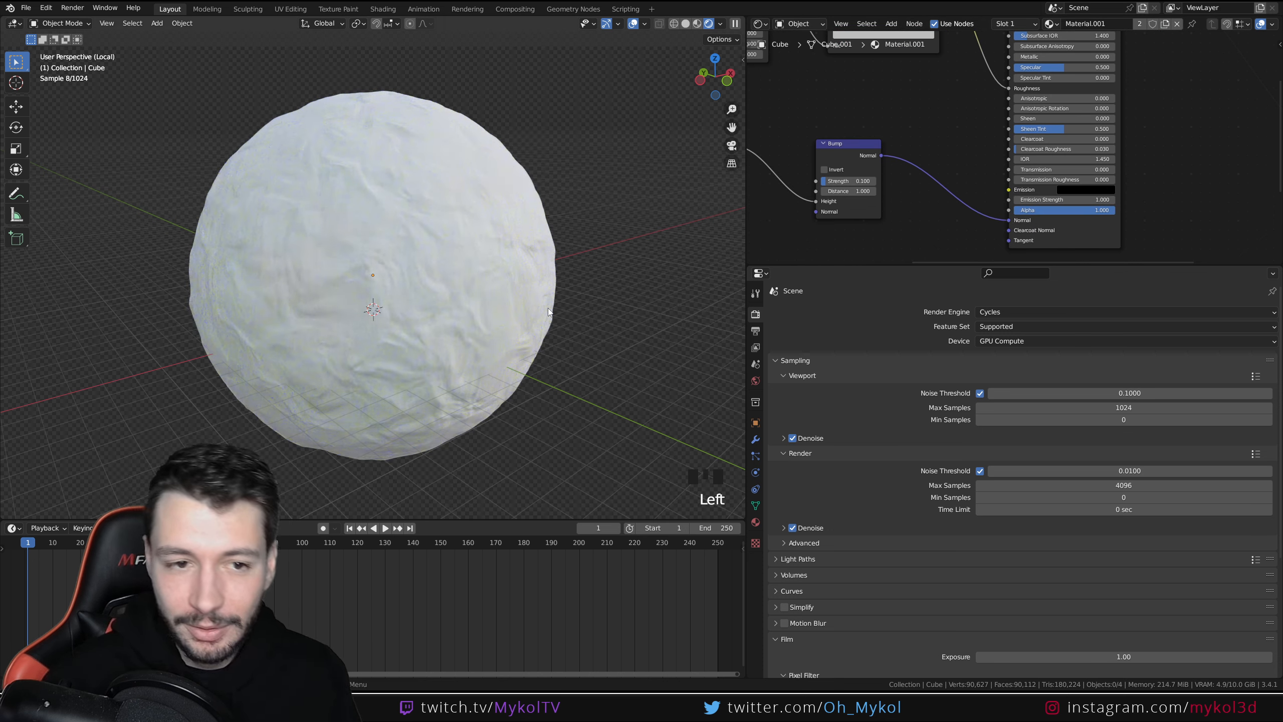